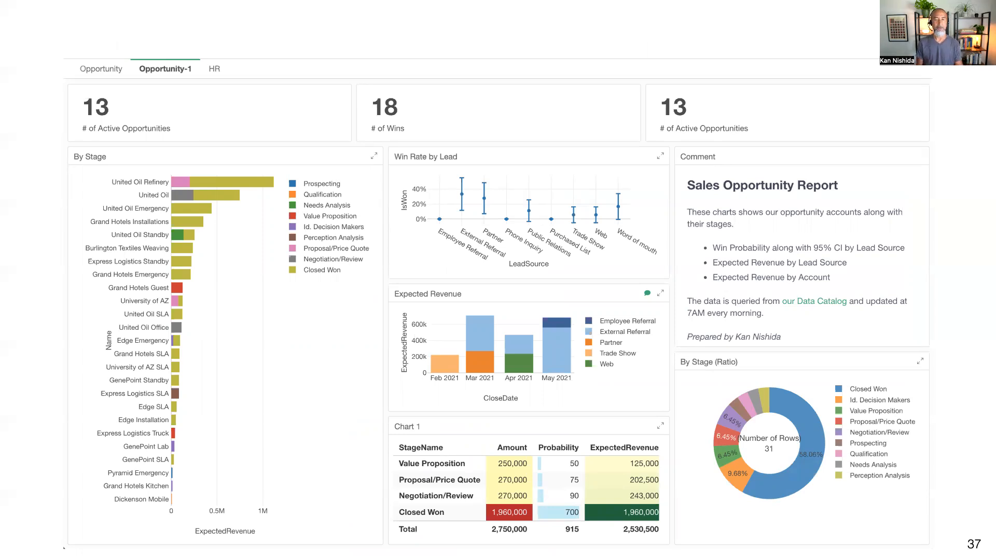
Step: Advance to the slide on creating a dashboard, end the slideshow and switch to Exploratory
key("Right")
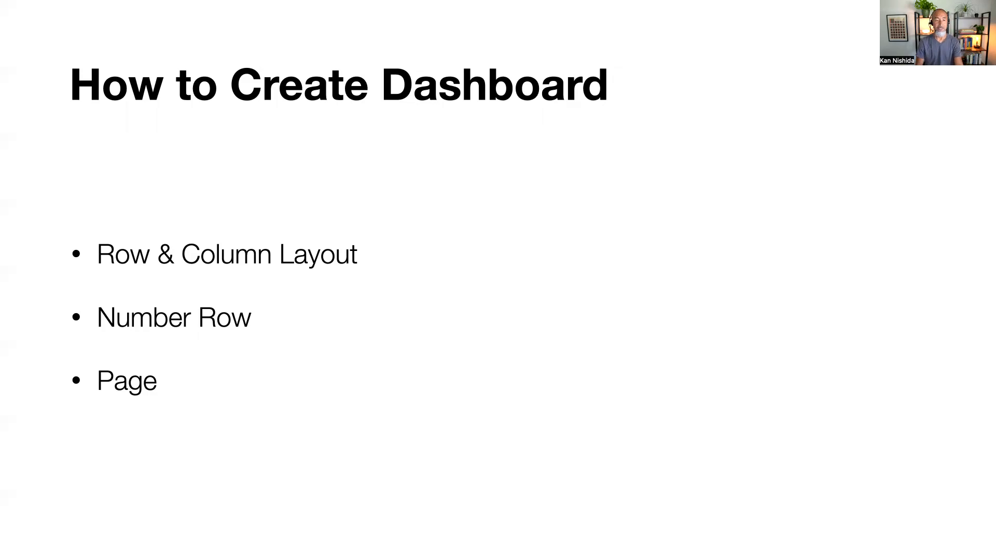
key("Escape")
key("super+Tab")
left_click(447, 294)
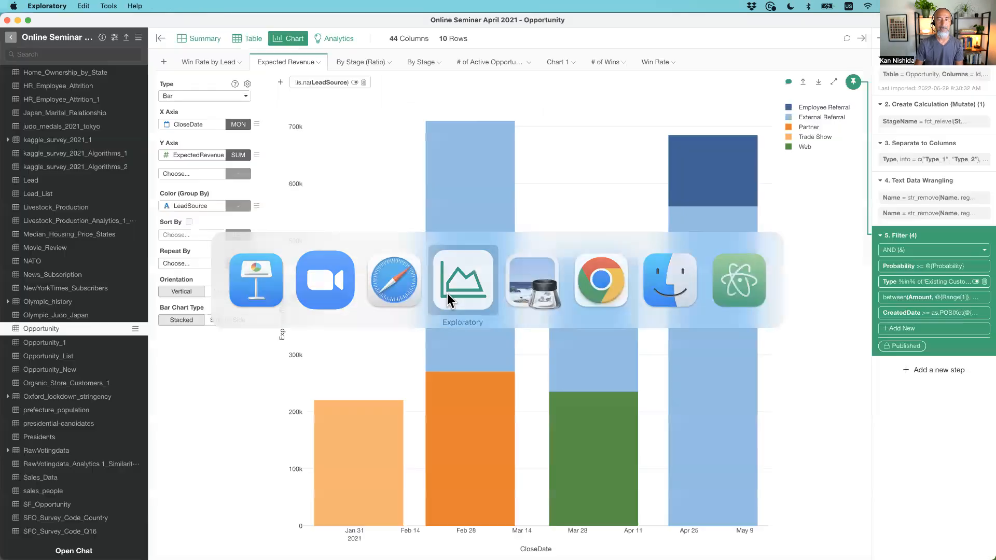
Step: Create a new dashboard report named "Demo Sales Dashboard"
scroll(82, 362, "down", 12)
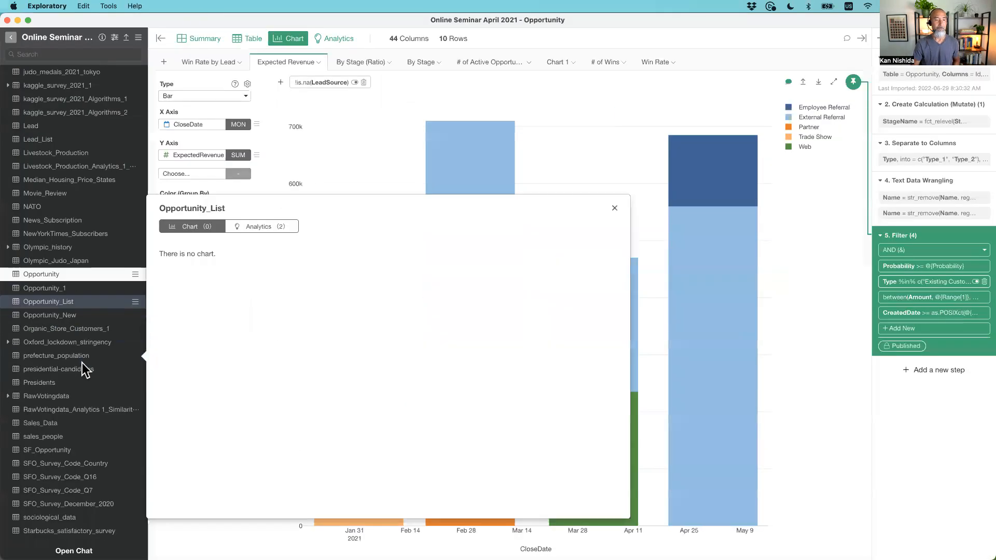
scroll(82, 362, "down", 3)
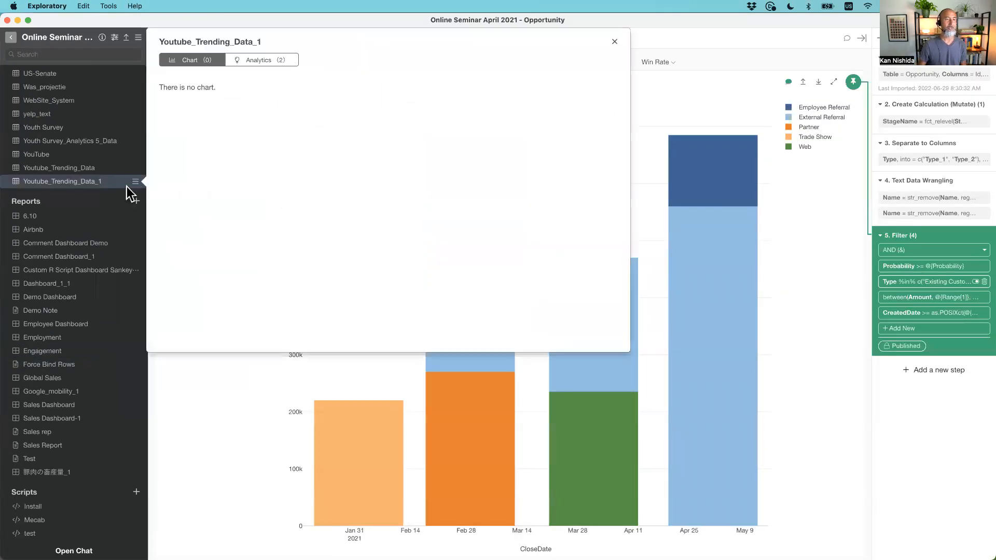
left_click(136, 201)
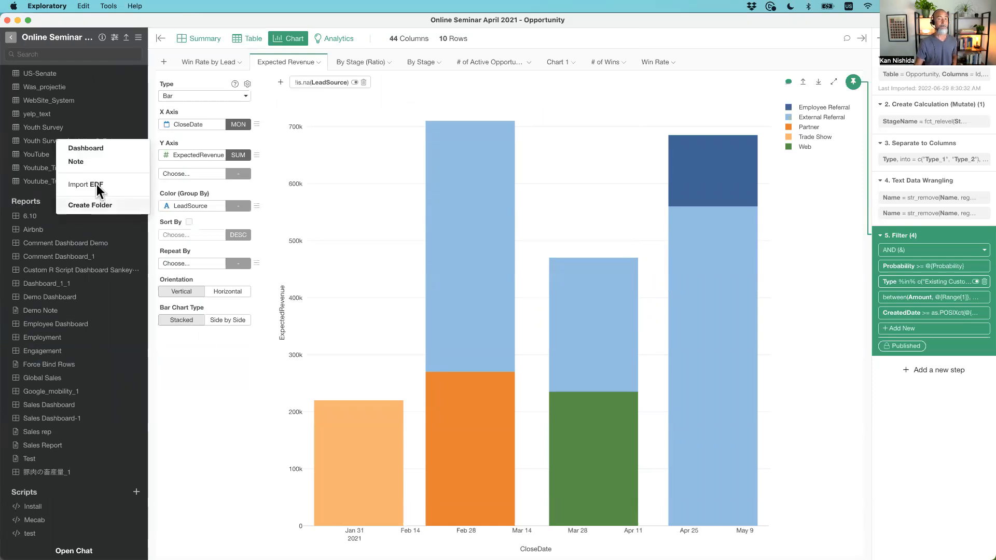
left_click(110, 150)
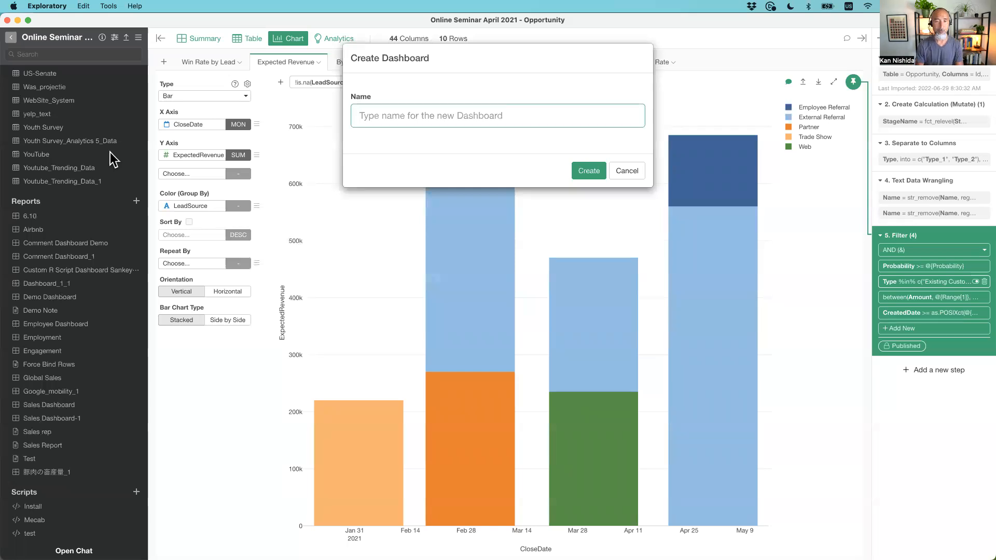
type("Demo Sa")
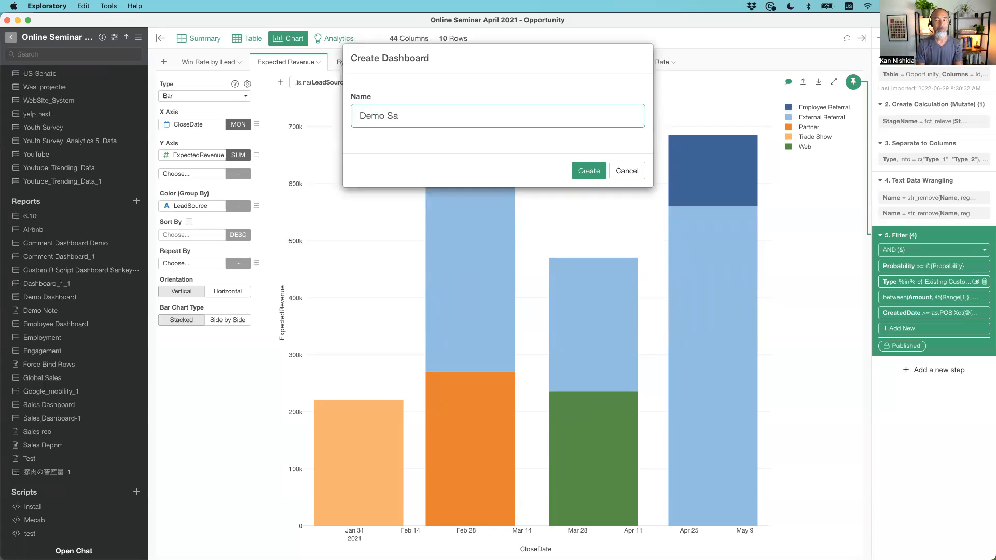
type("les Dashboard")
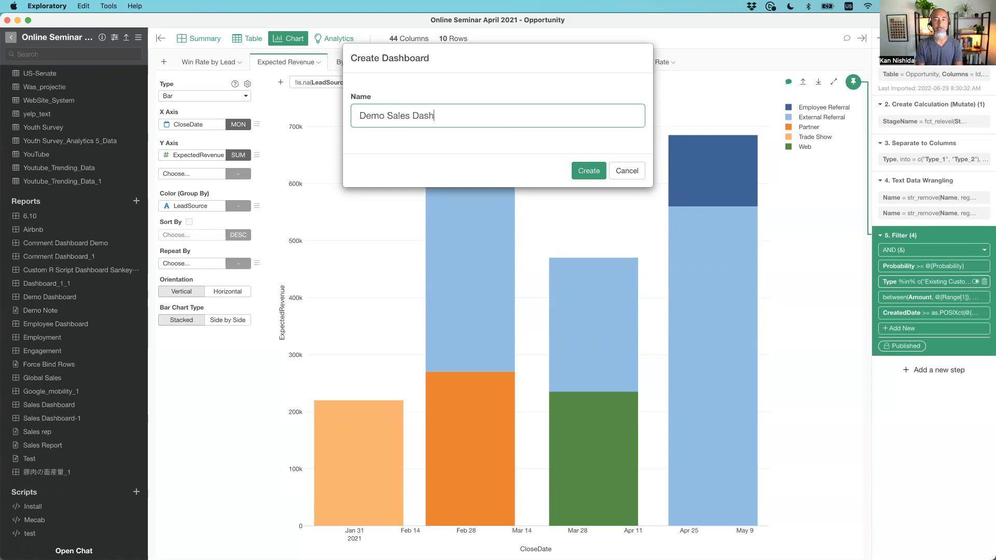
key("Return")
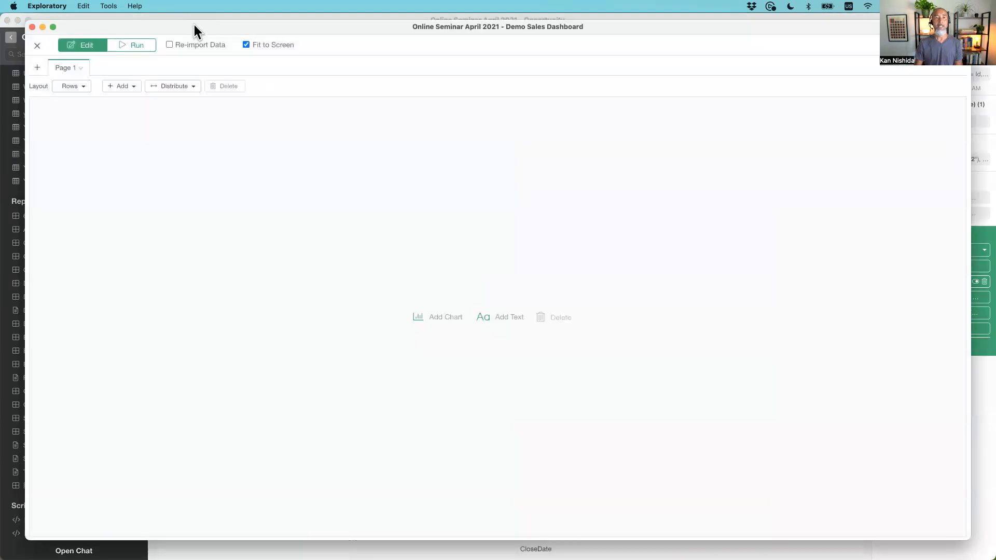
left_click_drag(194, 24, 213, 27)
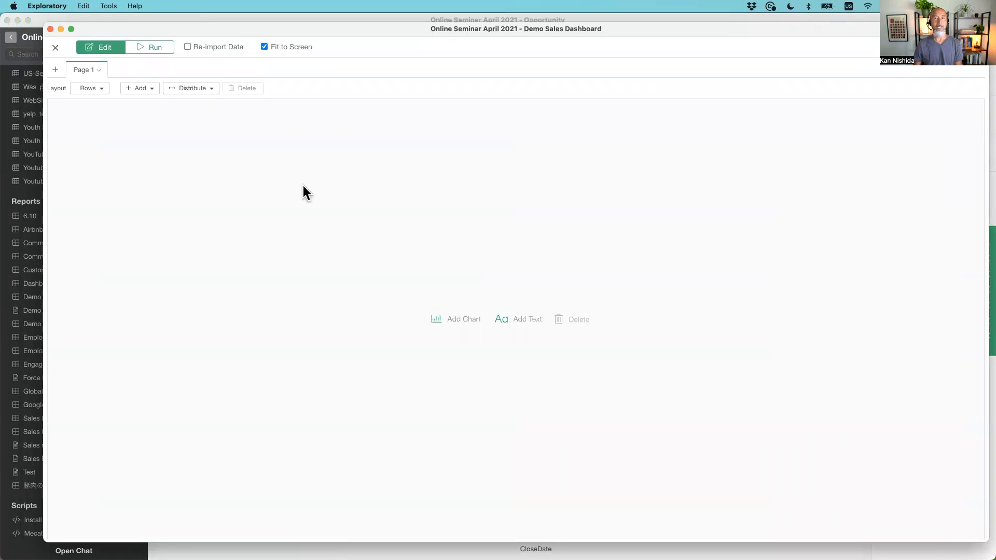
Step: Return to the project window and examine the Opportunity data frame's table and its By Stage chart
left_click(389, 16)
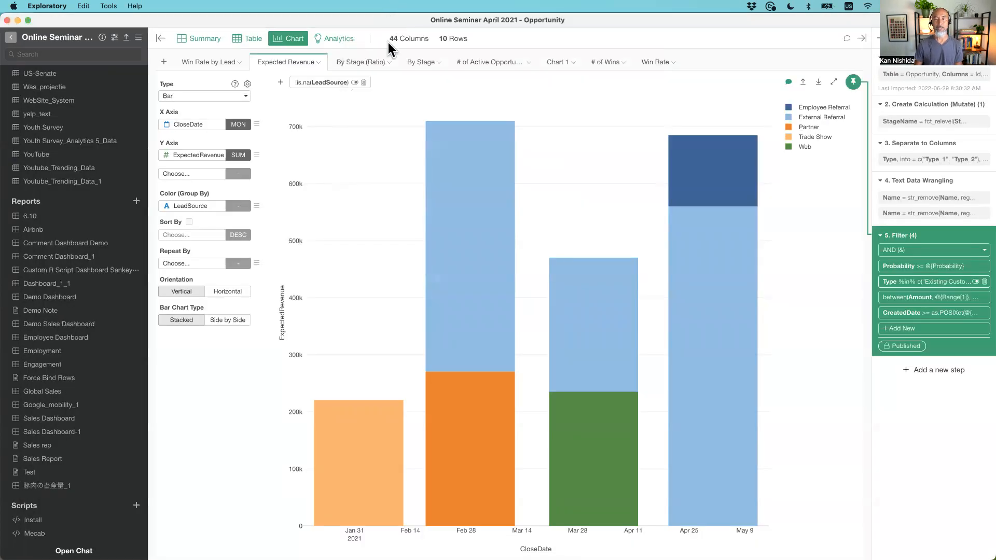
scroll(116, 139, "up", 10)
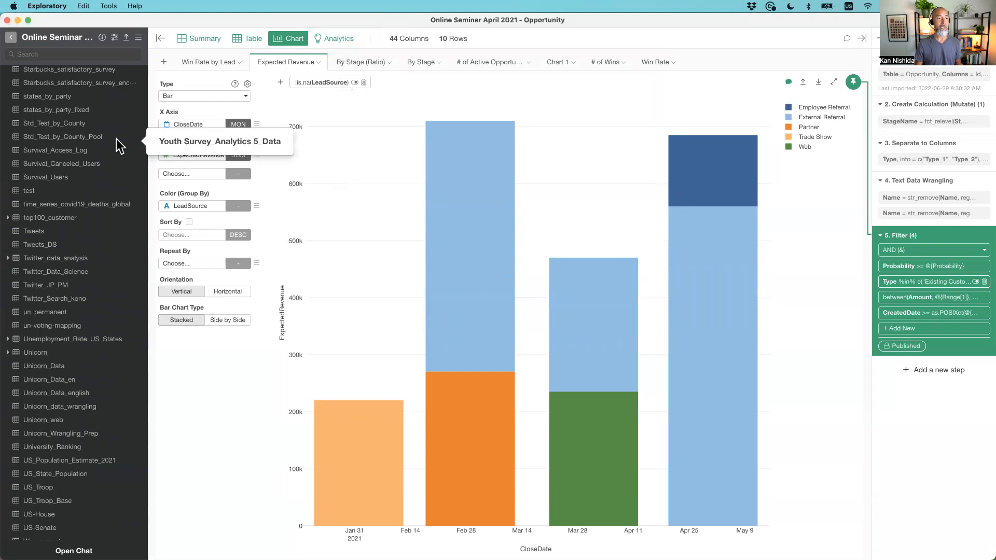
scroll(117, 138, "up", 5)
mouse_move(57, 293)
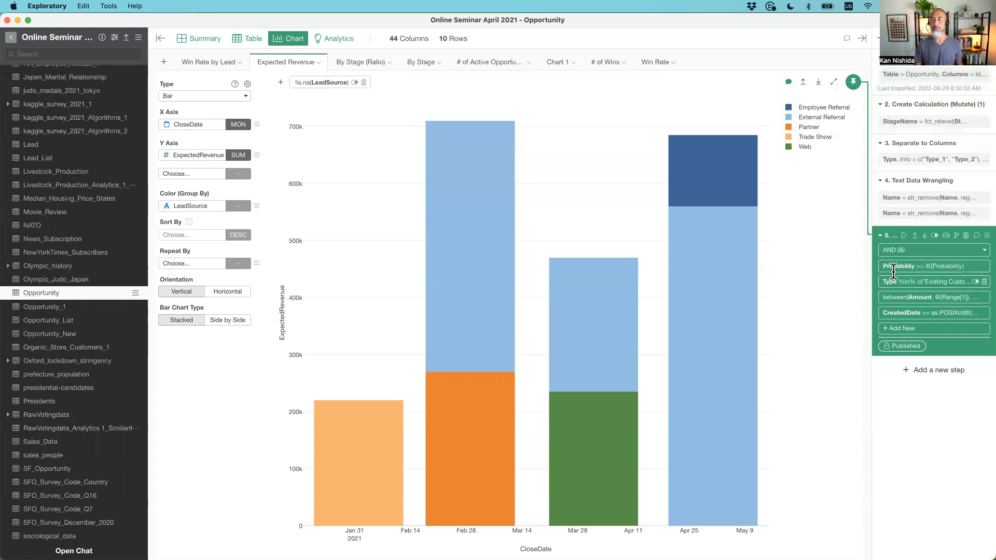
left_click(250, 37)
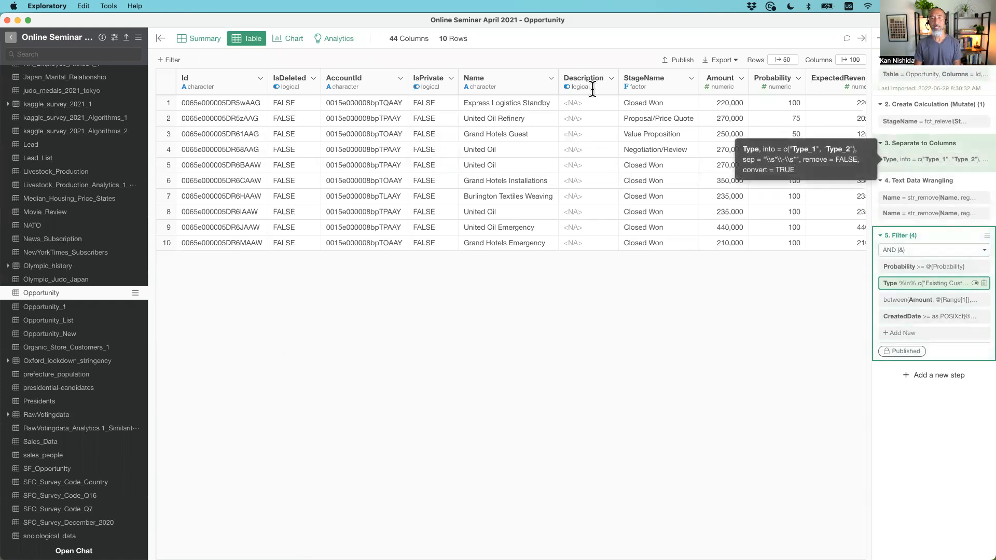
left_click(289, 37)
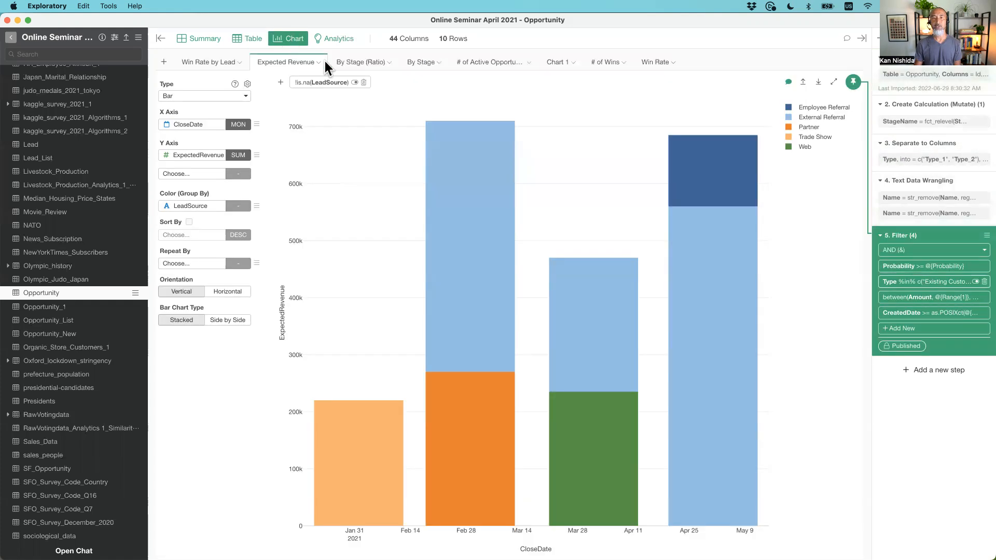
mouse_move(365, 63)
left_click(414, 61)
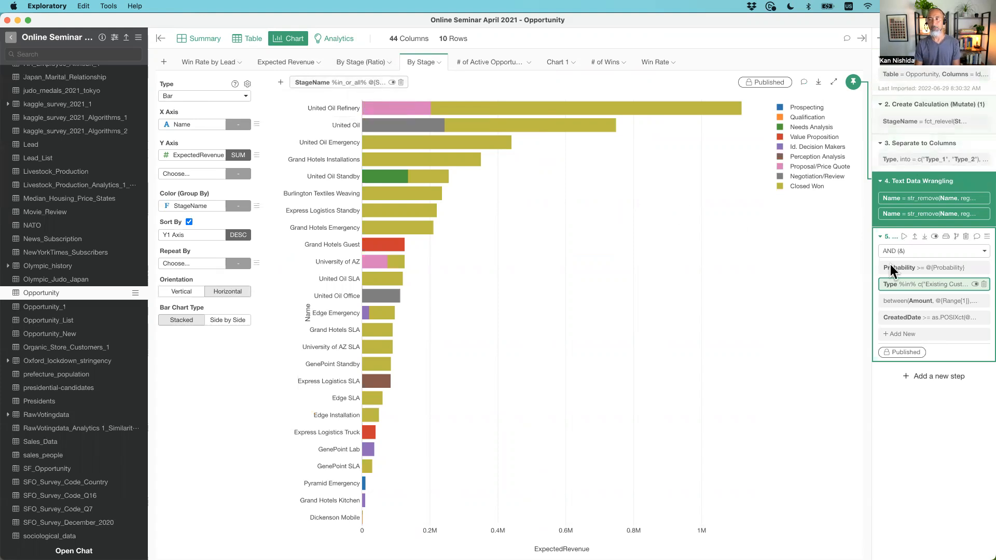
Step: Examine the Opportunity data frame's Chart 1 and # of Wins charts, including the available chart types
key("super+grave")
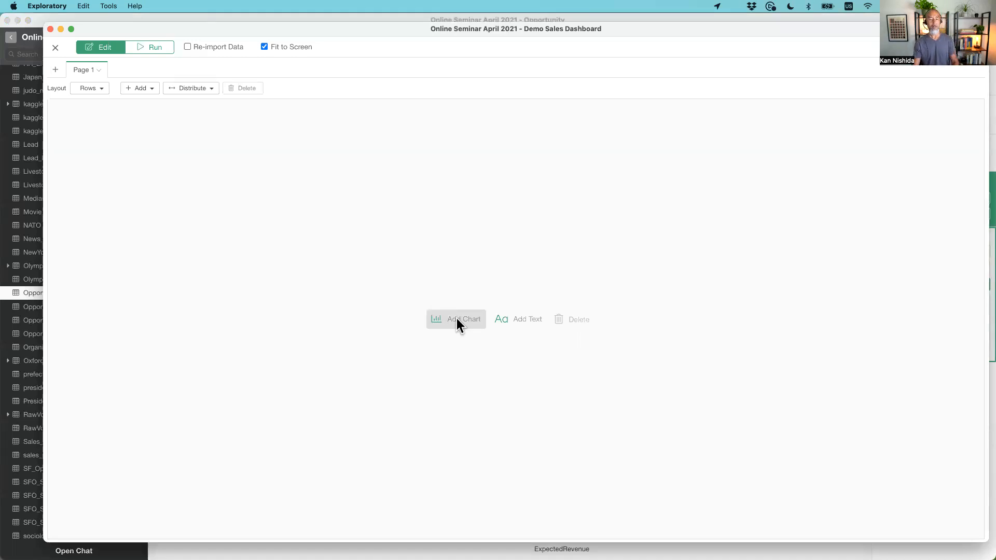
key("super+grave")
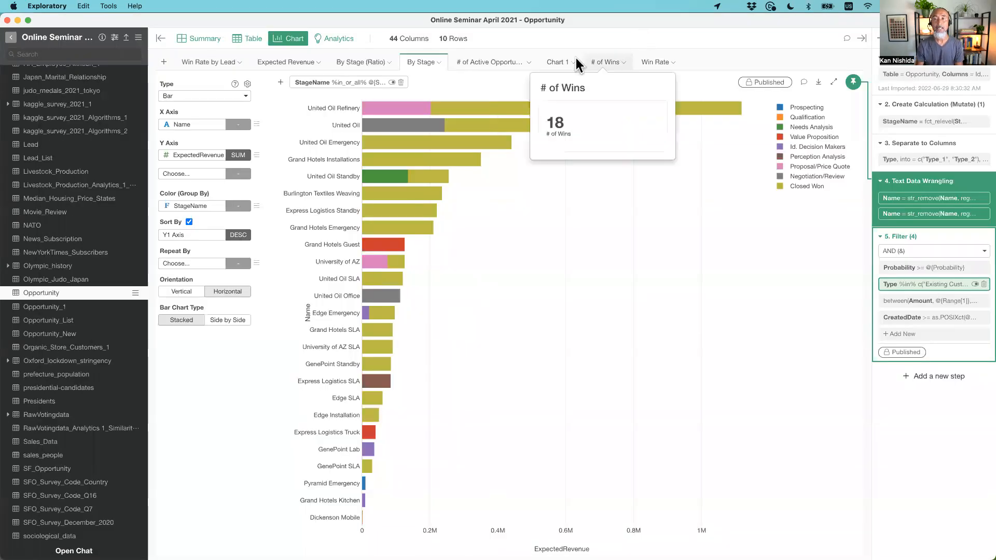
left_click(556, 61)
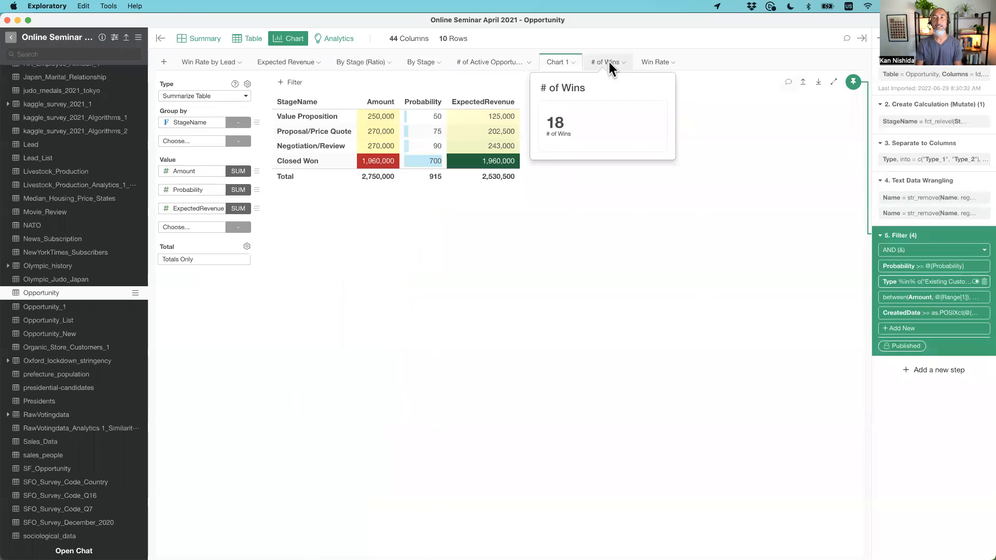
left_click(609, 61)
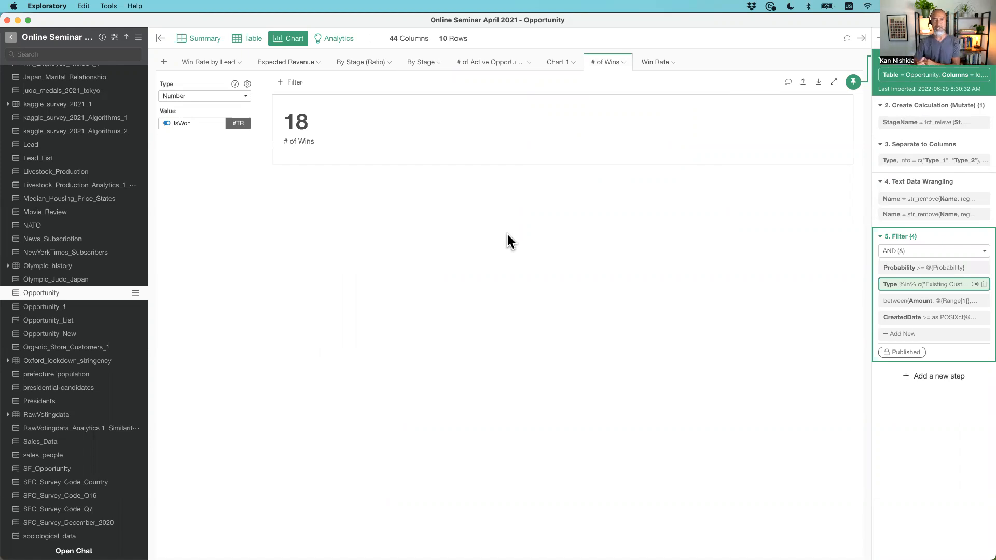
left_click(206, 98)
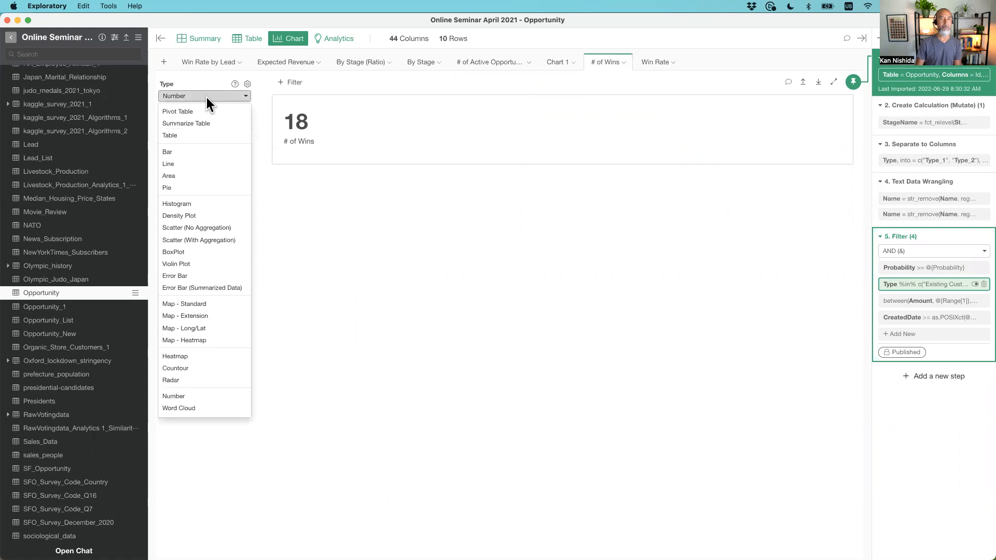
left_click(207, 97)
Step: Add the Win Rate by Lead chart from the Opportunity data frame to the empty Demo Sales Dashboard
key("super+grave")
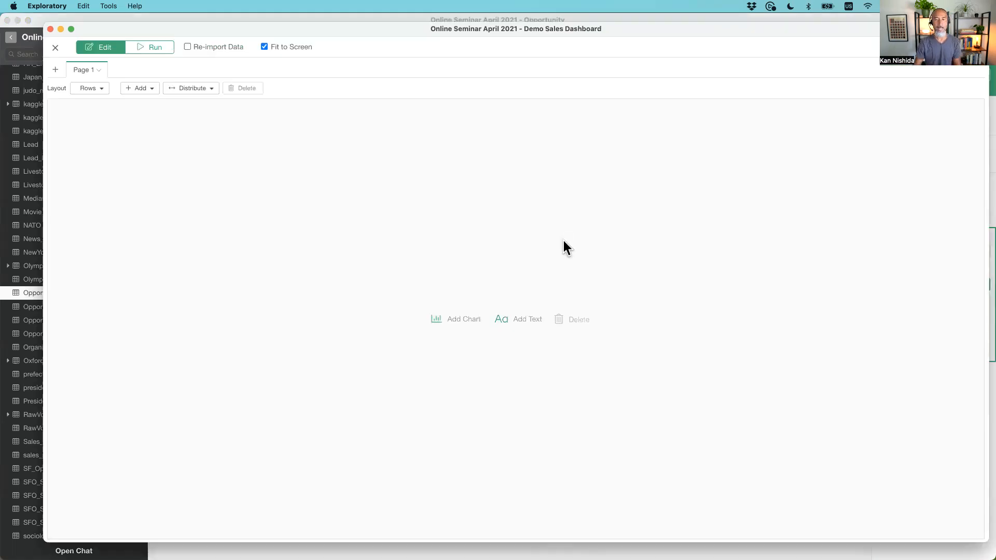
left_click(457, 319)
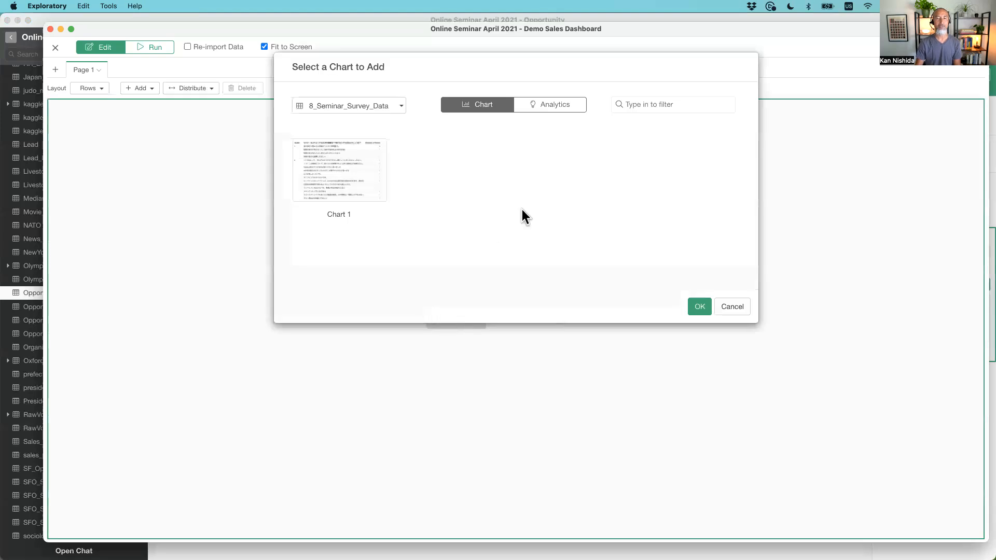
left_click(338, 105)
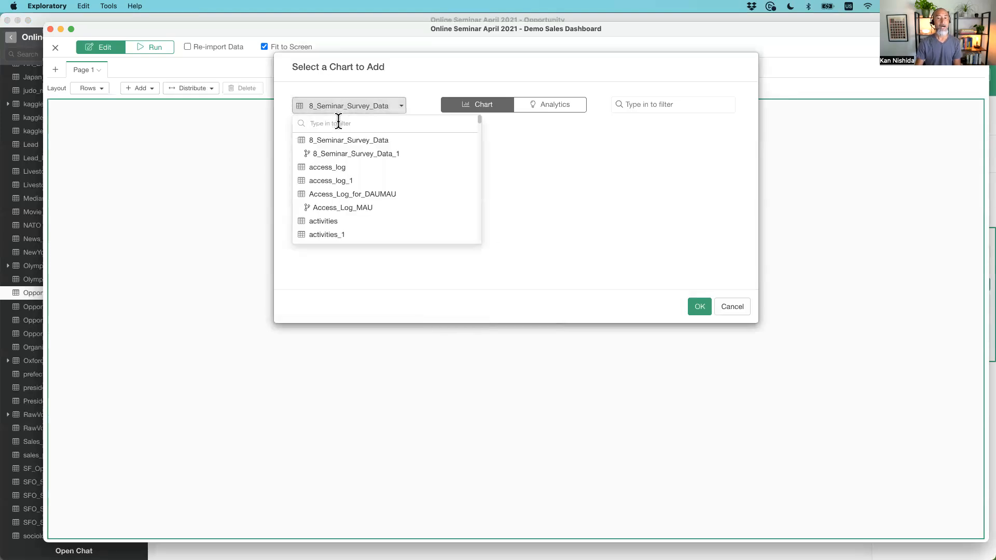
type("opp")
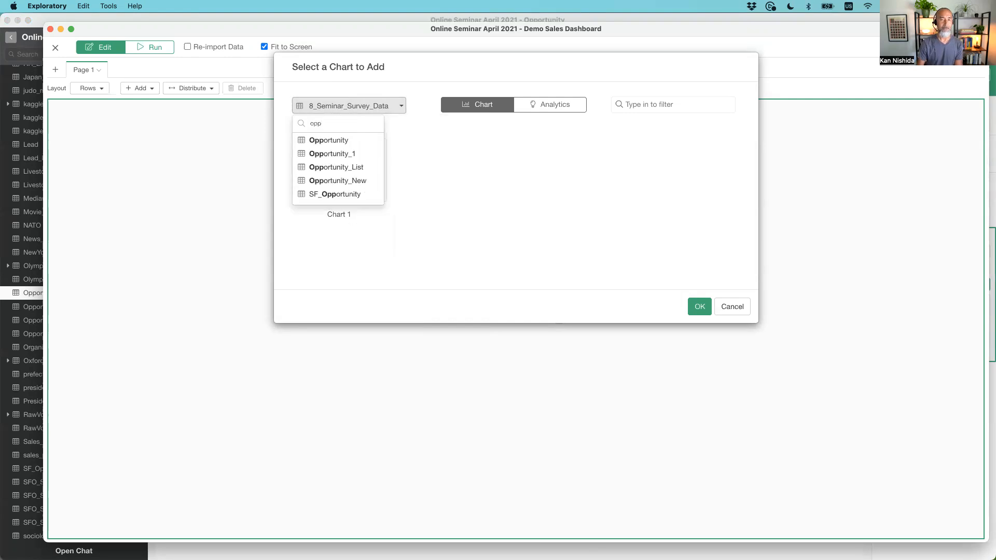
left_click(332, 140)
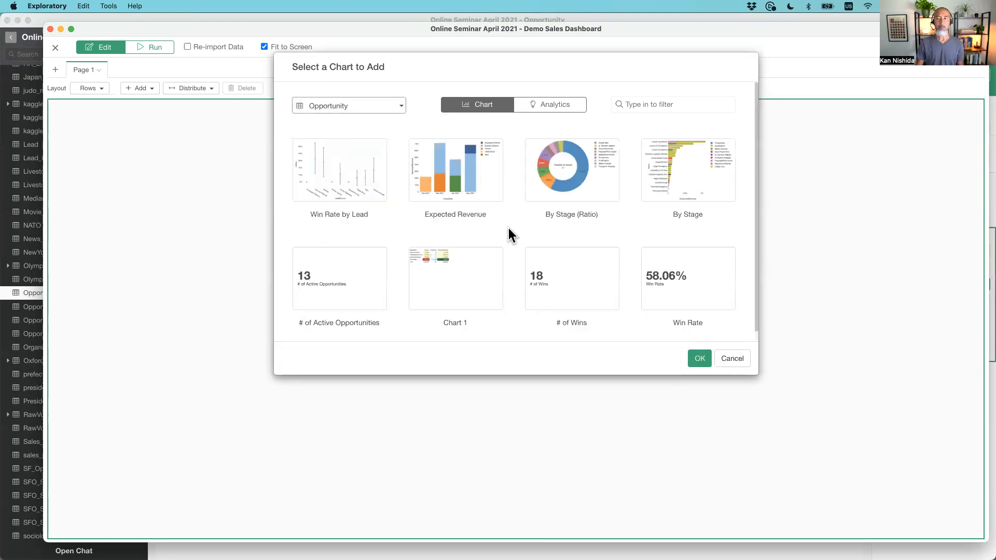
left_click(338, 164)
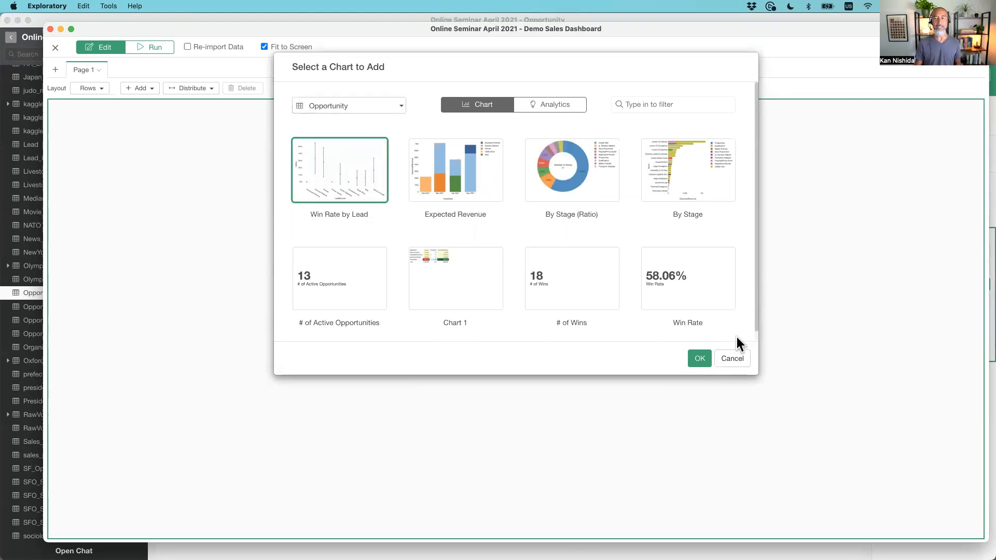
left_click(700, 358)
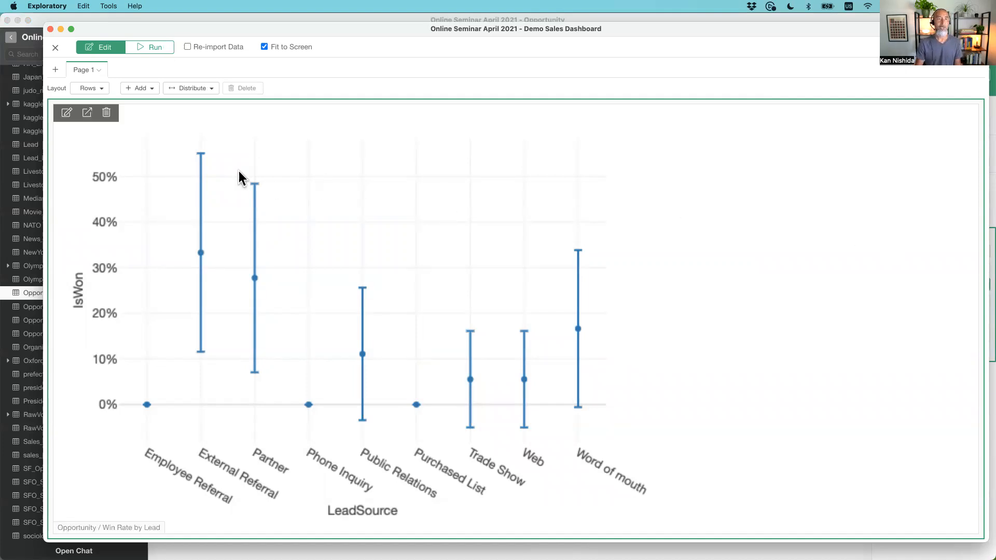
Step: Add the Expected Revenue chart to the same row as the Win Rate by Lead chart
left_click(142, 88)
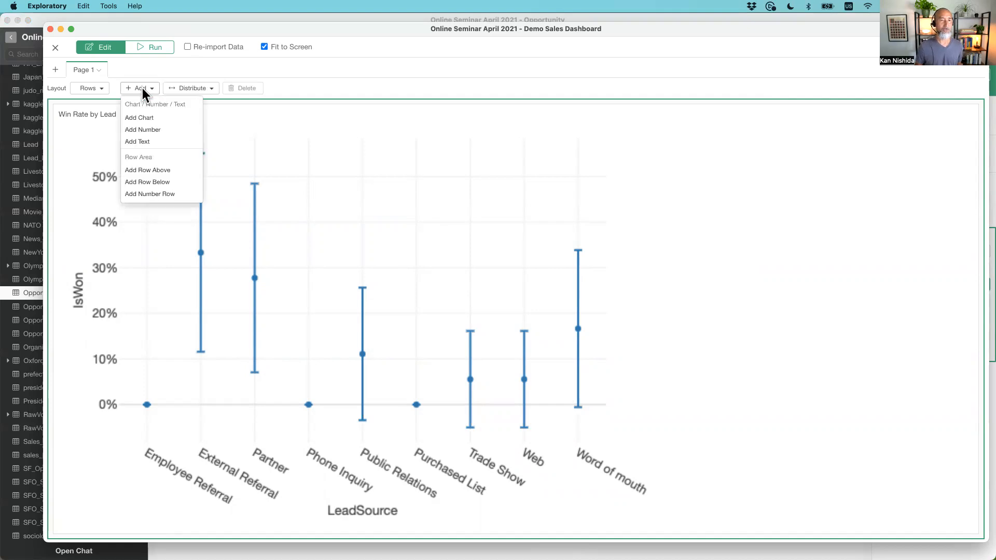
left_click(151, 117)
left_click(439, 177)
left_click(699, 358)
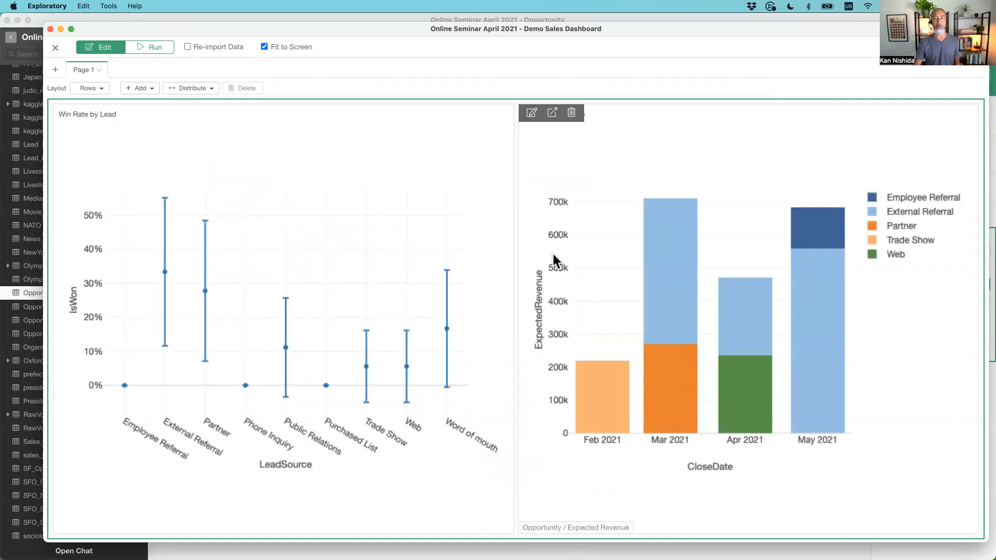
Step: Narrow the Win Rate by Lead chart, then distribute the widths of the row's two charts evenly
left_click_drag(515, 259, 491, 311)
left_click(199, 89)
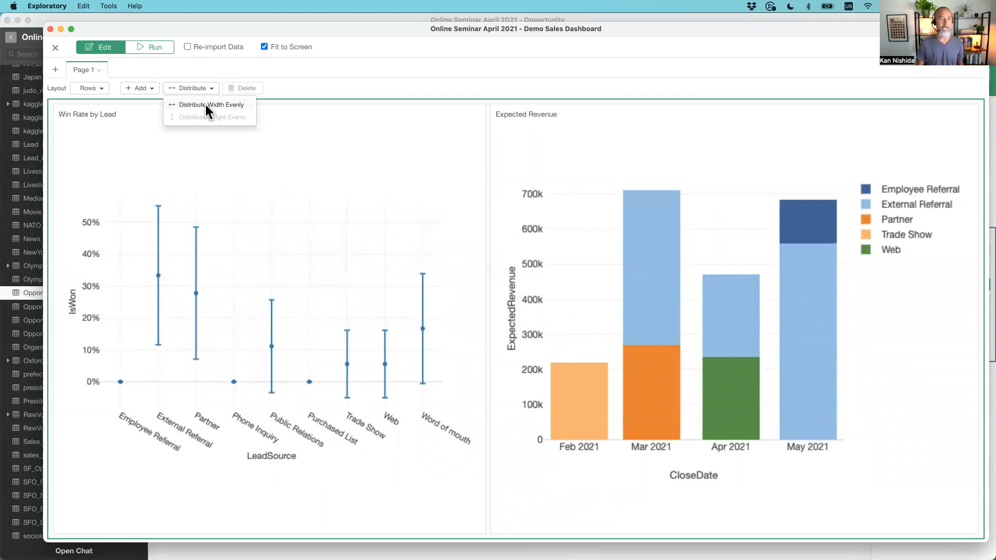
left_click(206, 104)
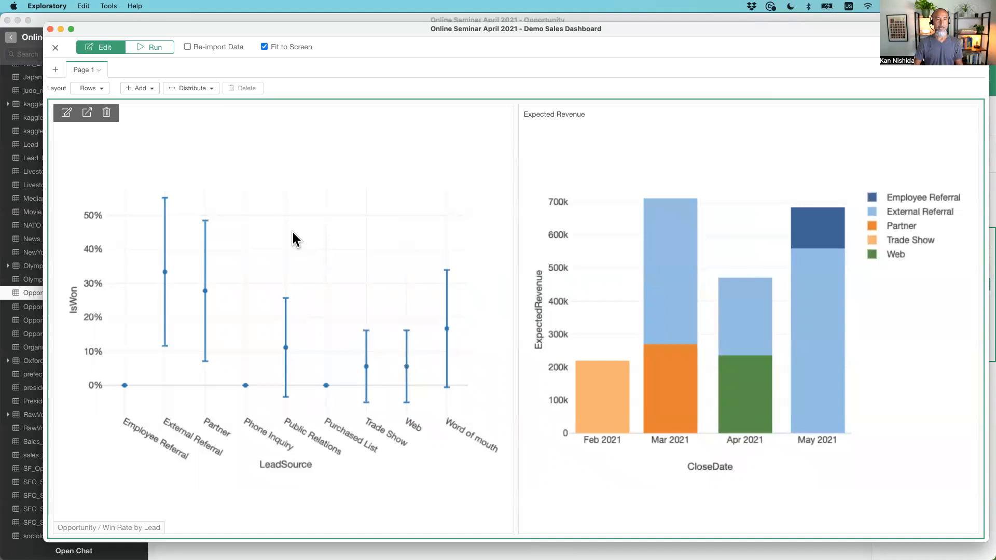
Step: Add an empty row below the two charts and select the chart row above it
left_click(142, 91)
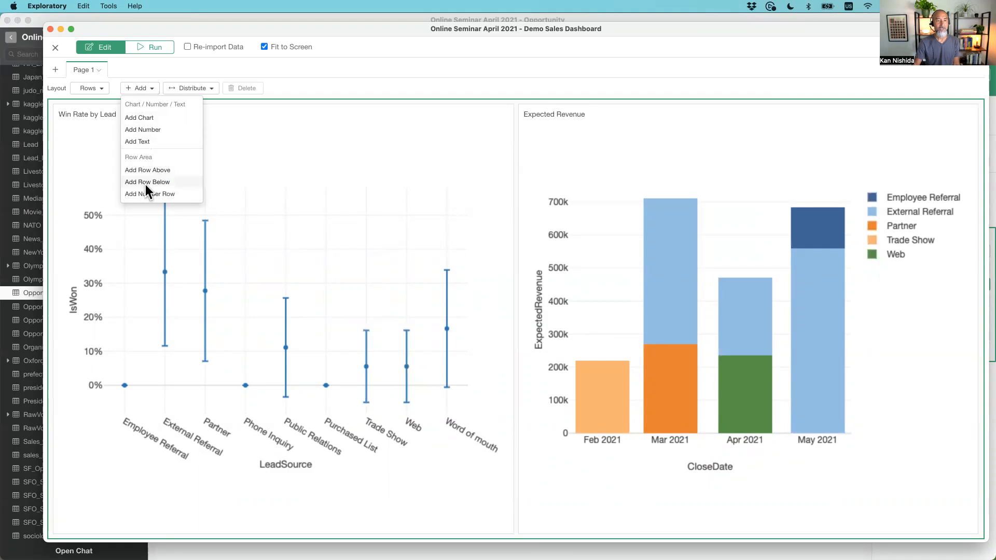
left_click(164, 182)
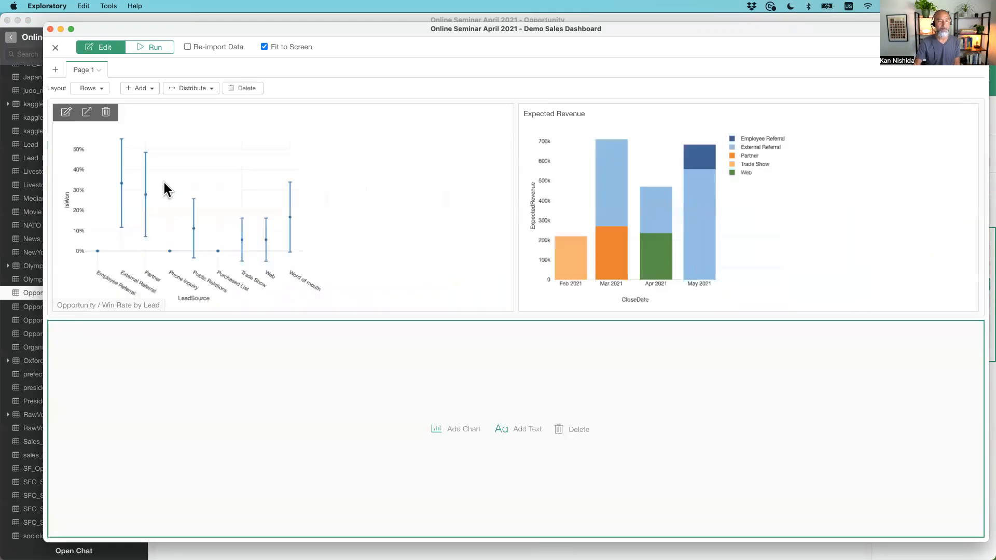
left_click(375, 137)
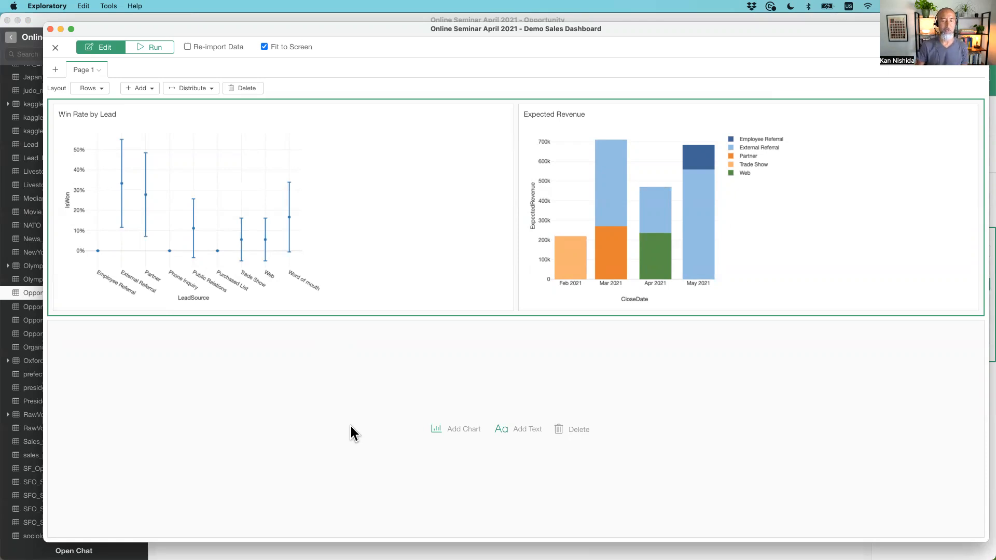
Step: Add the By Stage (Ratio) chart from the Opportunity data frame to the empty row
left_click(452, 438)
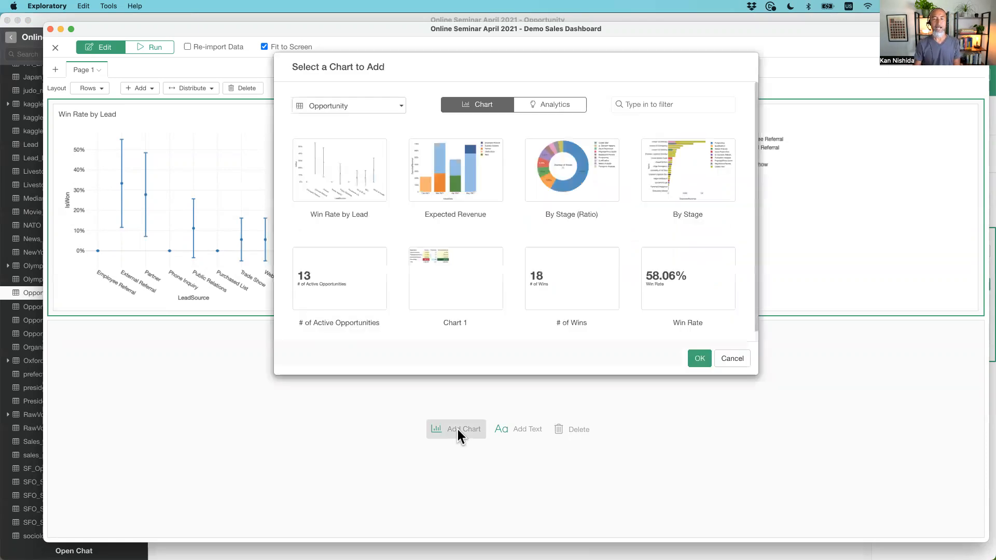
left_click(566, 176)
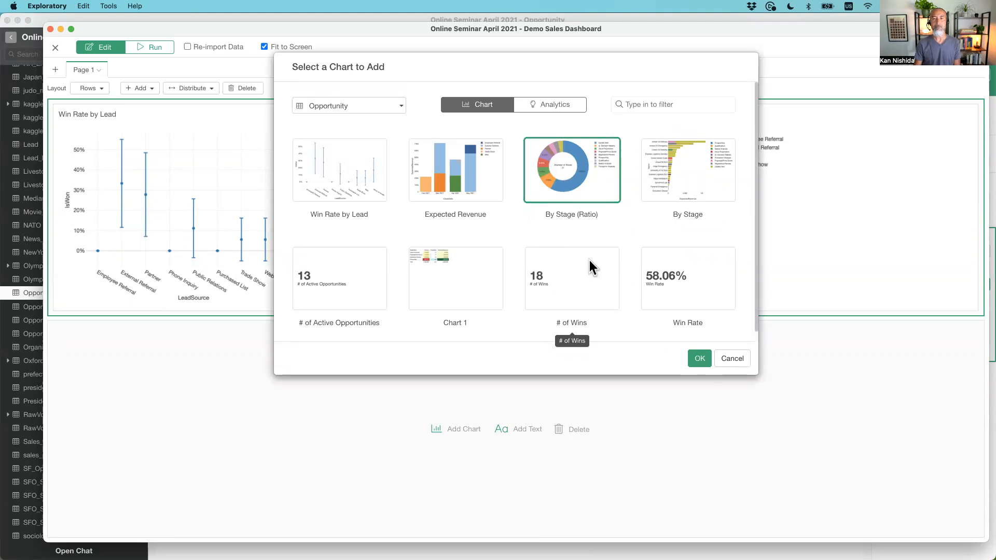
left_click(699, 359)
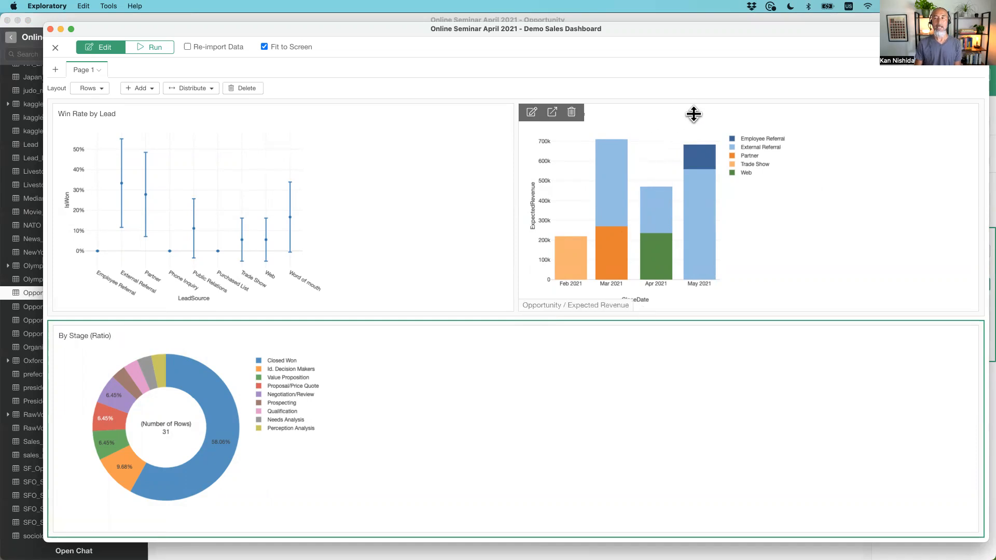
Step: Move the Expected Revenue chart into the lower row after By Stage (Ratio) and resize the two to nearly equal widths
left_click_drag(670, 118, 585, 336)
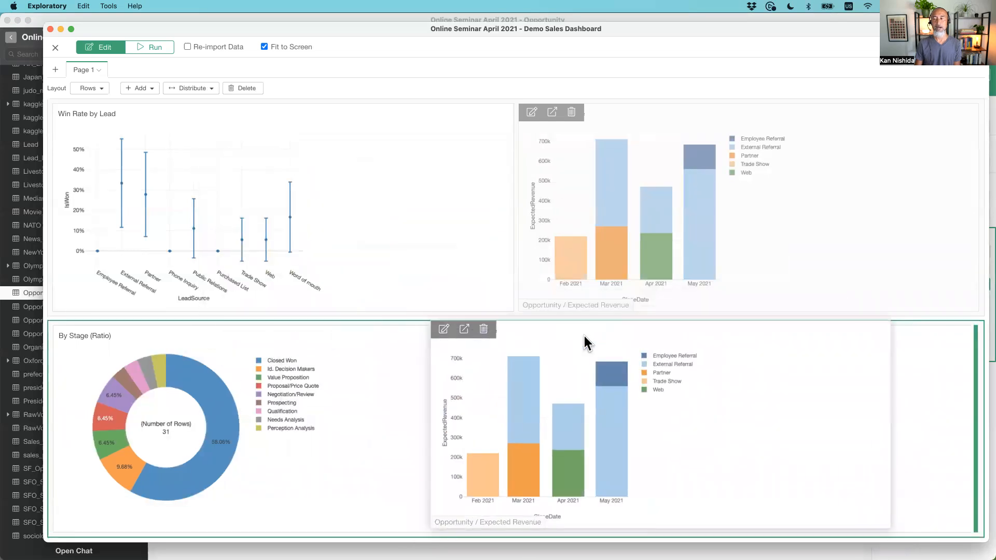
left_click_drag(676, 389, 507, 398)
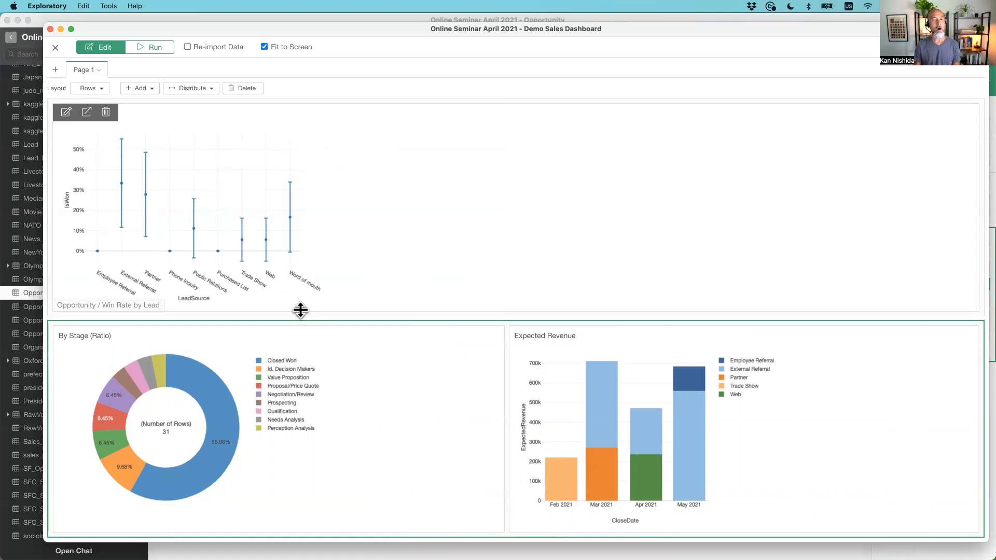
Step: Add a text block to the upper row and place it before the Win Rate by Lead chart
left_click(152, 90)
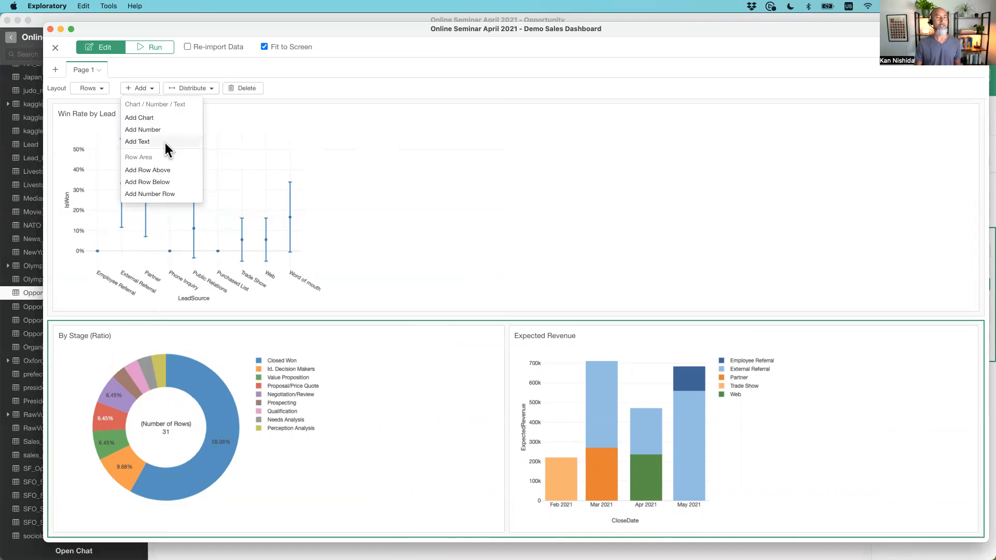
left_click(490, 130)
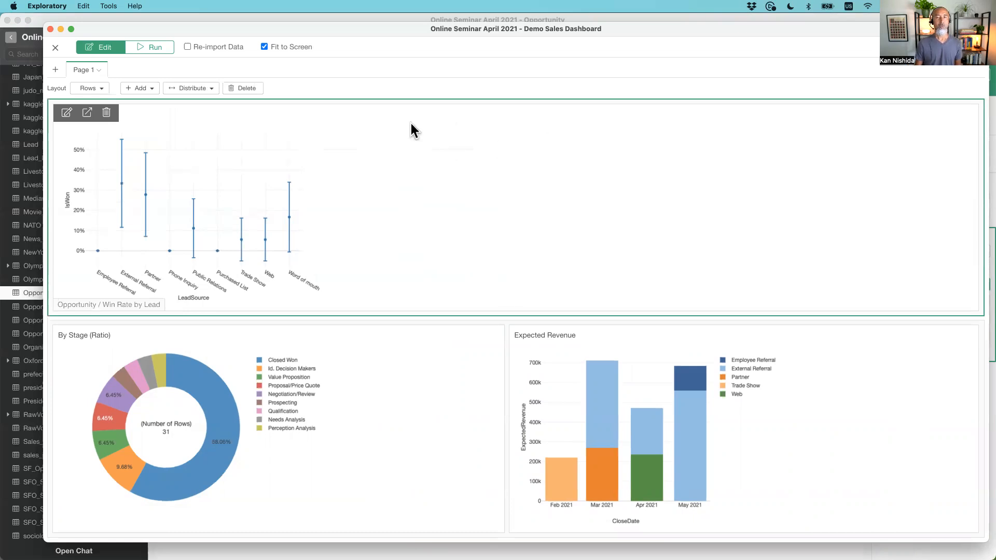
left_click(418, 400)
left_click(441, 179)
left_click(148, 89)
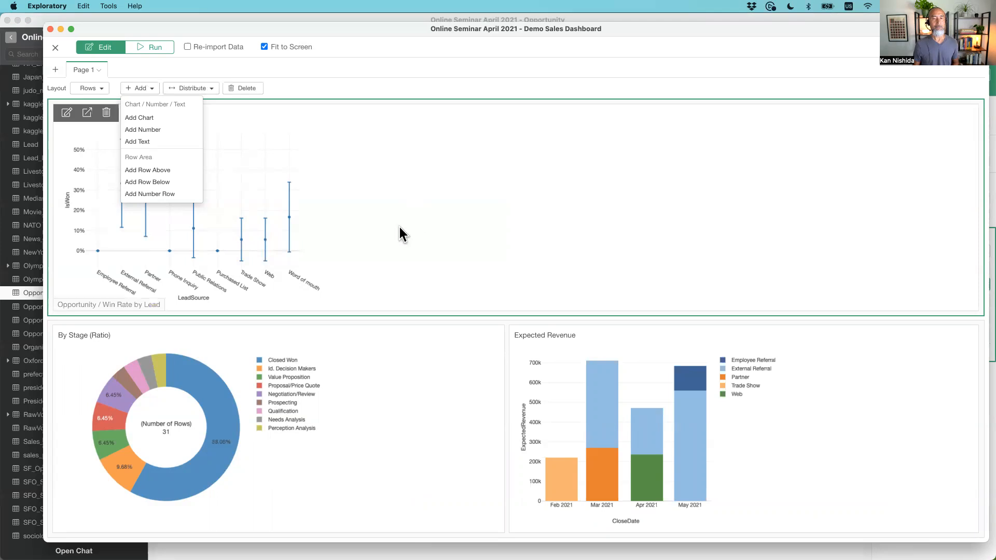
left_click(150, 146)
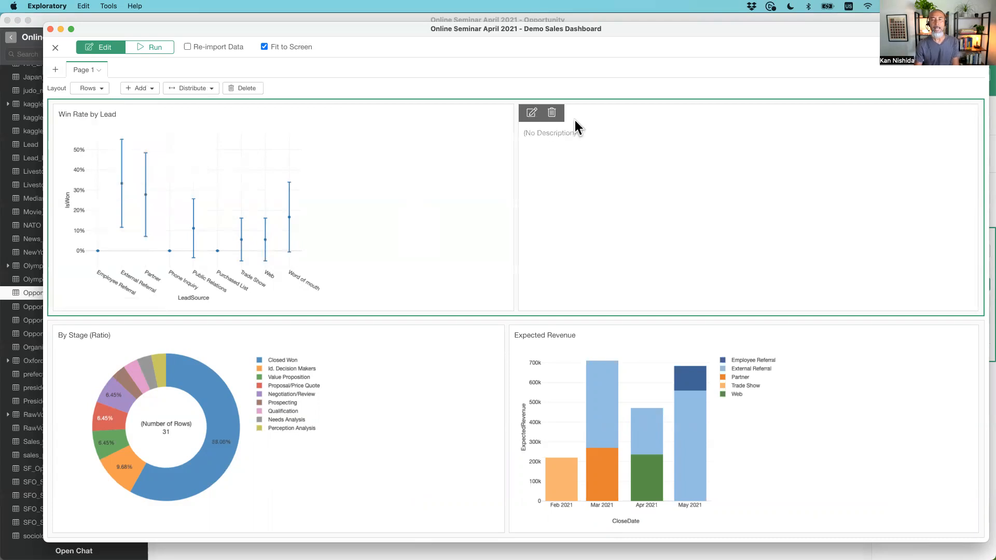
left_click_drag(597, 127, 220, 134)
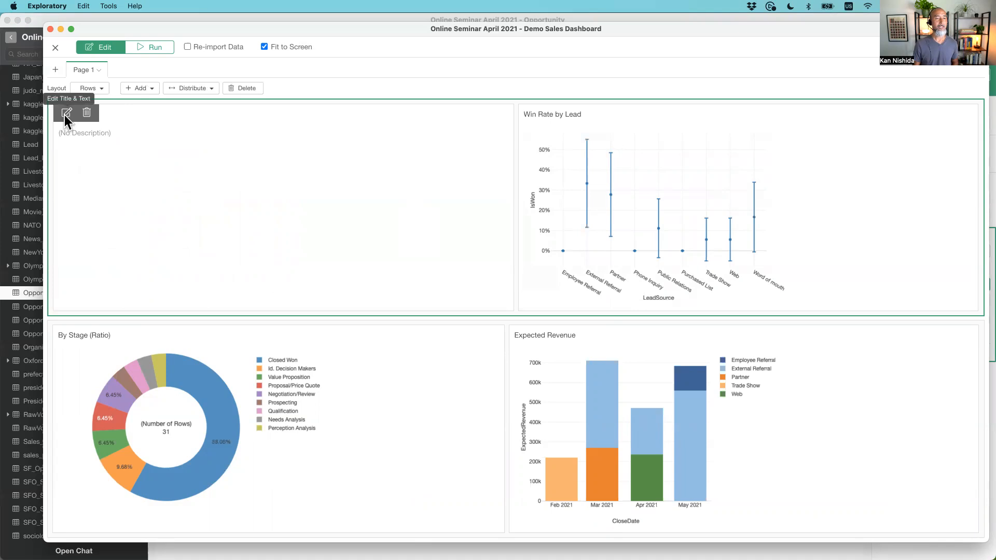
Step: Edit the new text block, enlarge its text box and fill it with the Markdown "Sales Opportunity Report" note copied from Atom
left_click(67, 114)
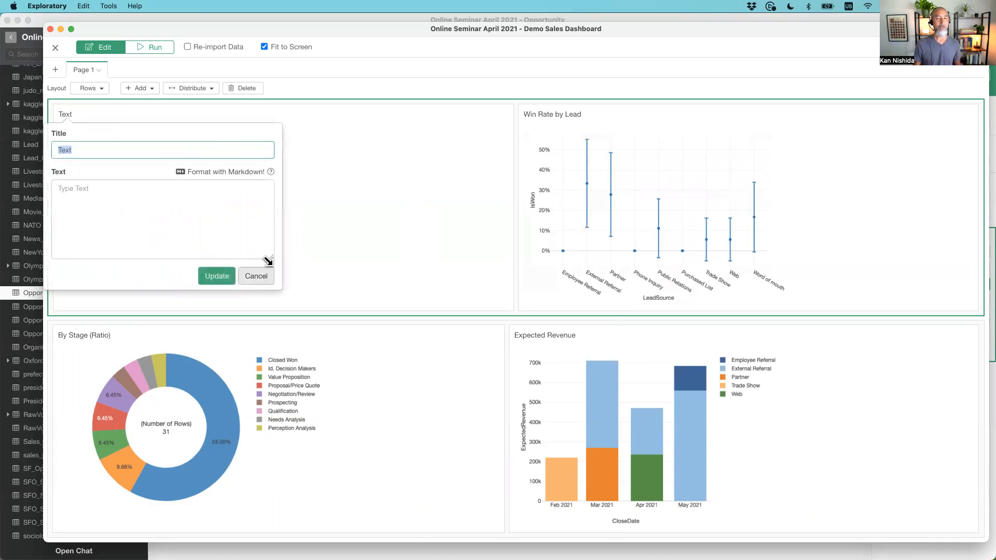
left_click_drag(271, 257, 401, 358)
left_click(173, 230)
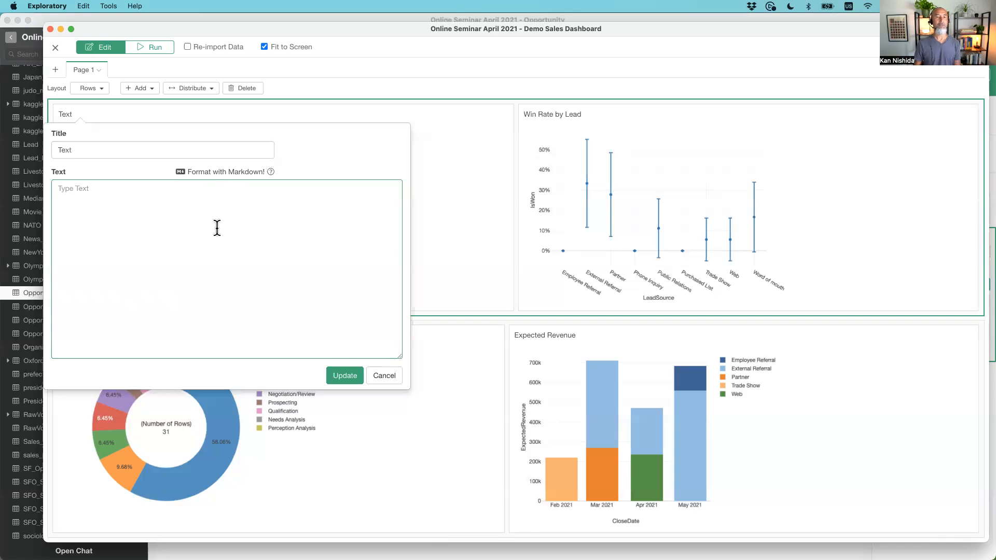
key("super+Tab")
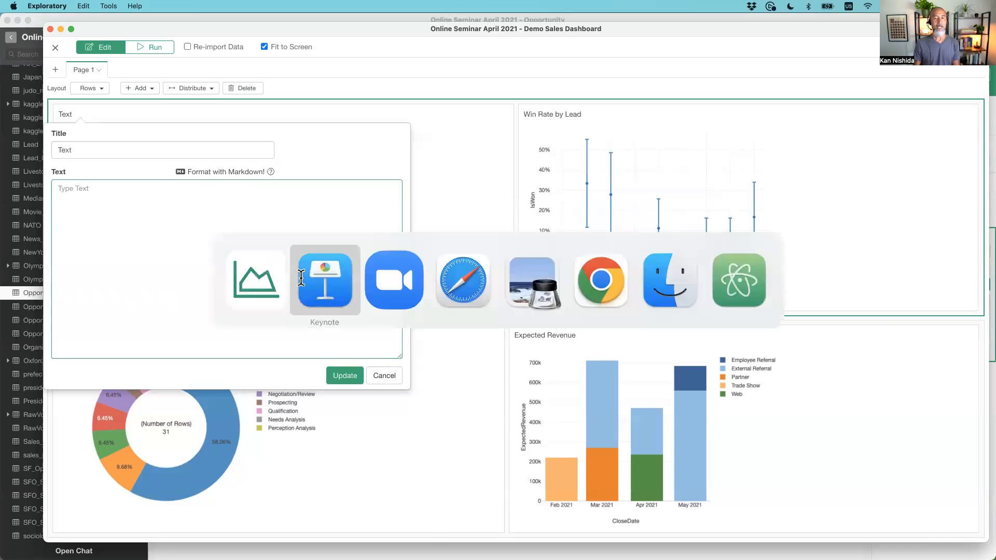
left_click(731, 300)
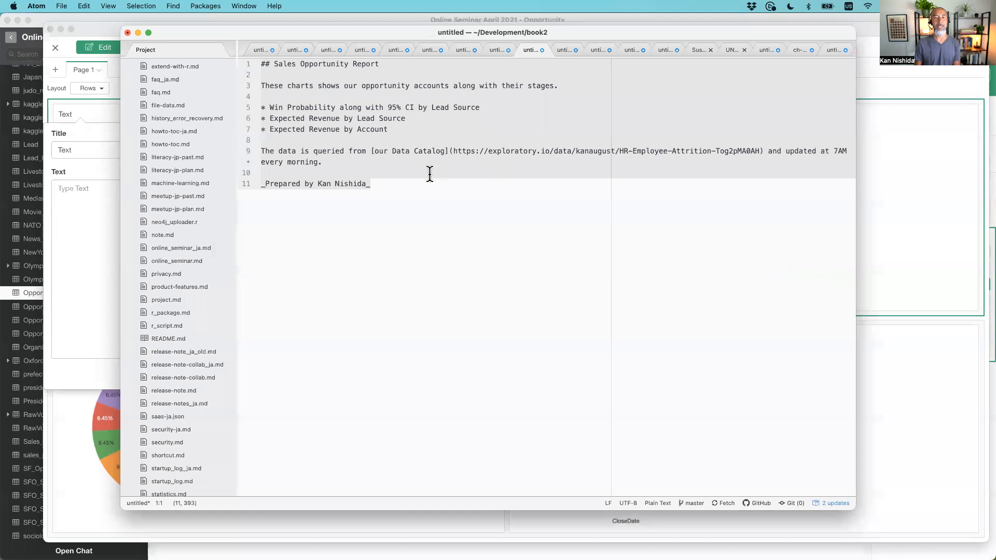
left_click(79, 253)
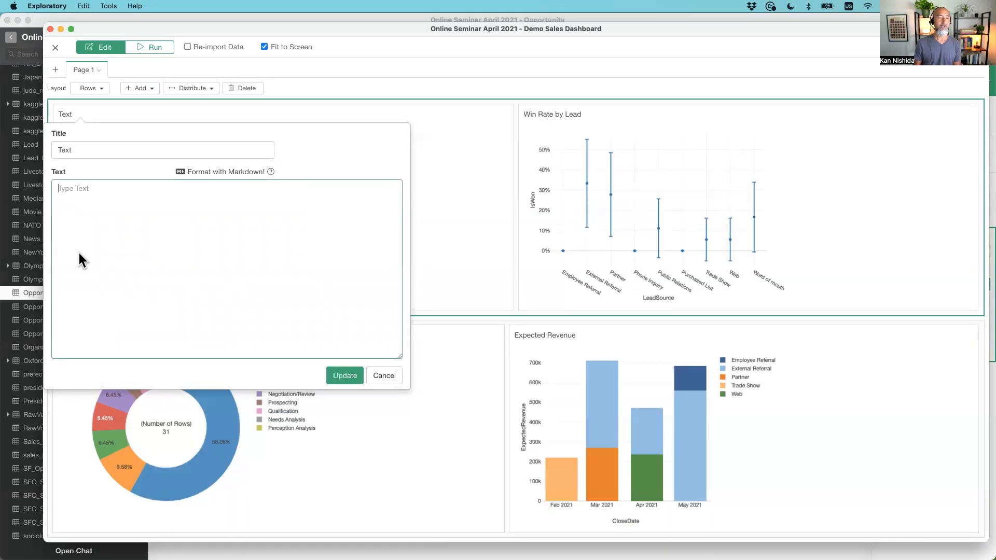
type("## Sales Opportunity Report  These charts shows our opportunity accounts along with their stages.  * Win Probability along with 95% CI by Lead Source * Expected Revenue by Lead Source * Expected Revenue by Account  The data is queried from [our Data Catalog](https://exploratory.io/data/kanaugust/HR-Employee-Attrition-Tog2pMA0AH) and updated at 7AM every morning.  _Prepared by Kan Nishida_")
Step: Replace the text block's title with "Comment"
left_click(130, 151)
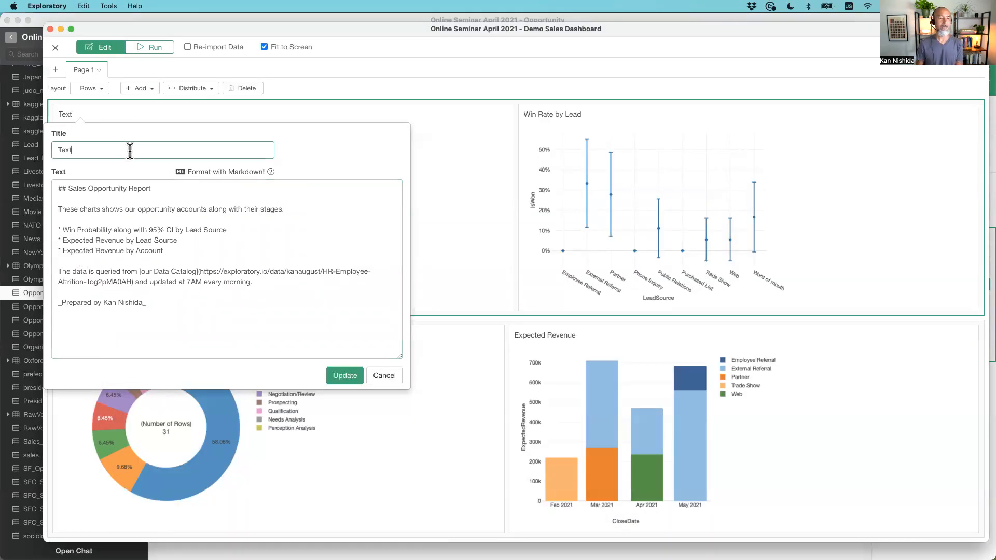
key("BackSpace")
key("BackSpace")
key("BackSpace")
key("BackSpace")
type("Comment")
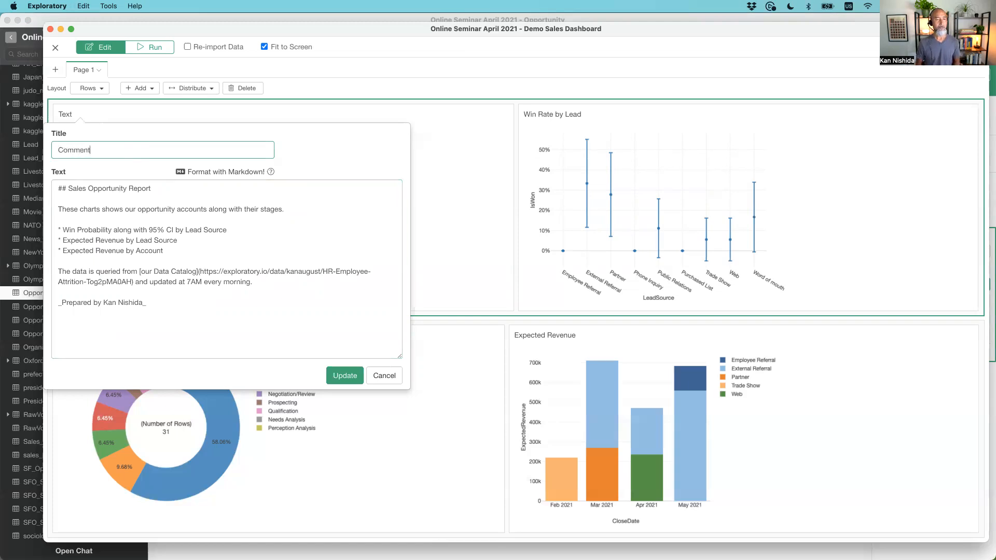
Step: Examine the note's Markdown syntax for the heading, the bulleted list, the Data Catalog link and the italic author line
left_click(148, 210)
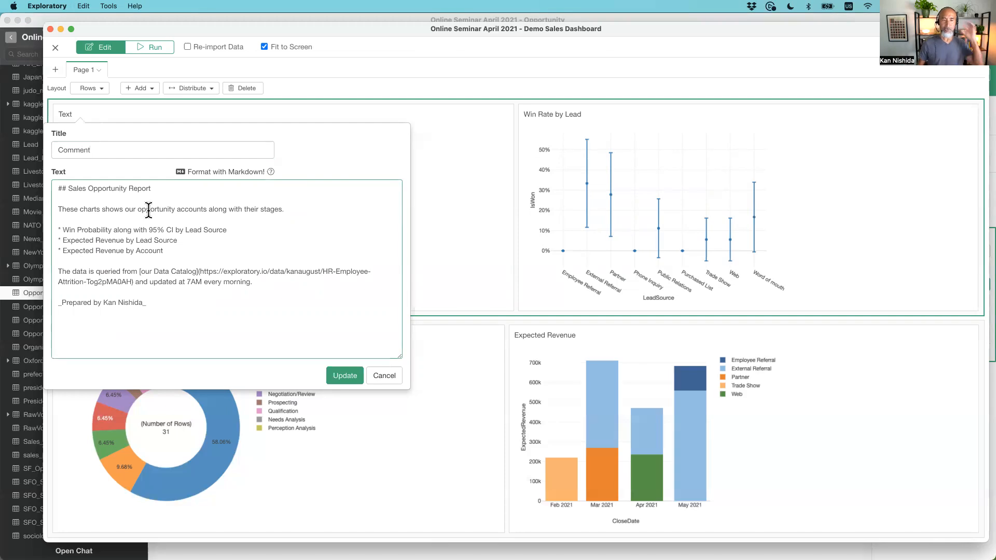
left_click(56, 188)
key("shift+Right")
key("shift+Right")
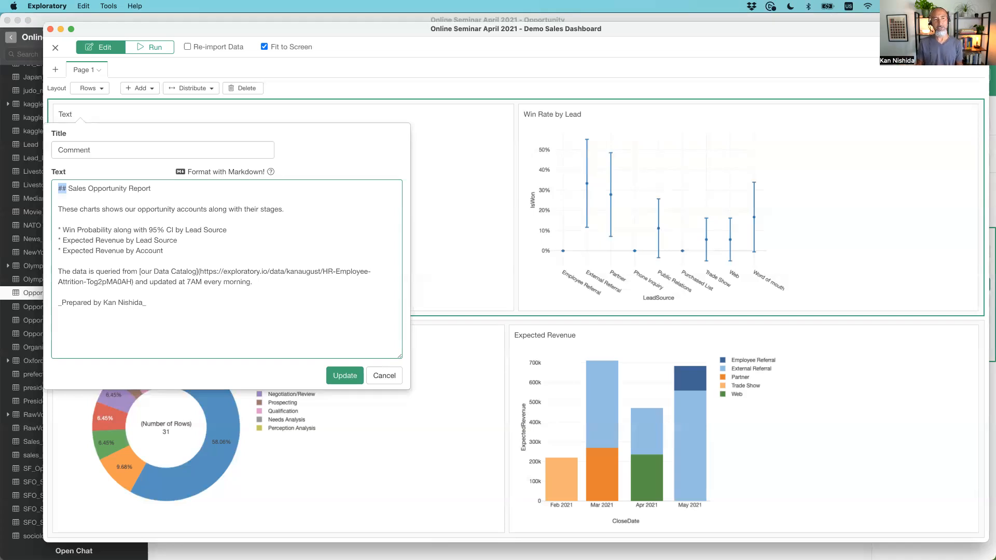
left_click(59, 219)
key("shift+Right")
key("shift+Right")
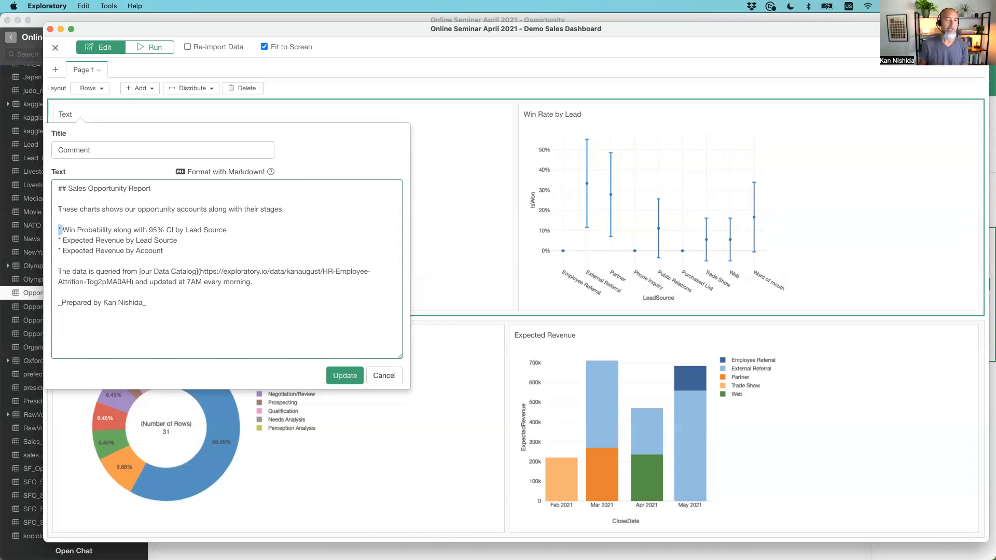
key("shift+Down")
key("shift+Down")
key("shift+Down")
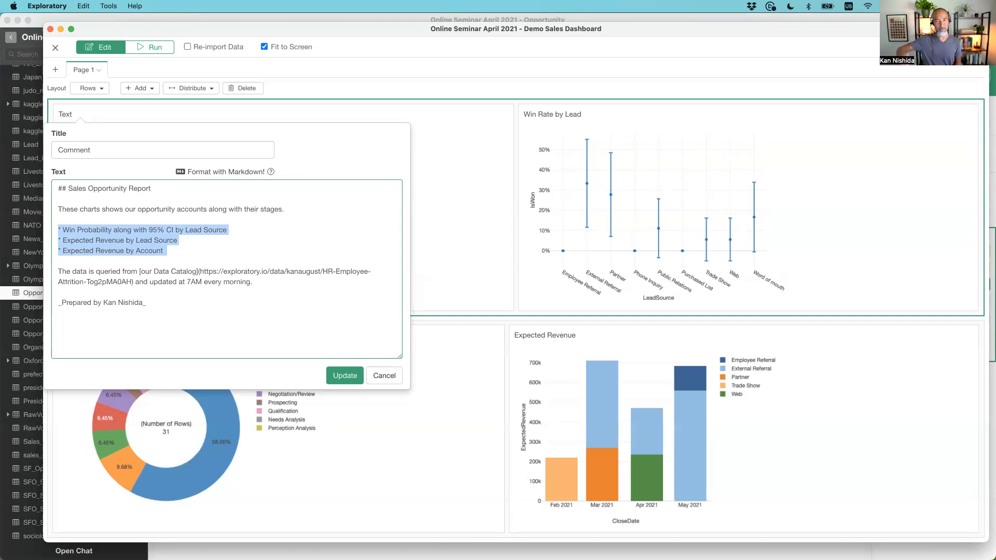
key("Down")
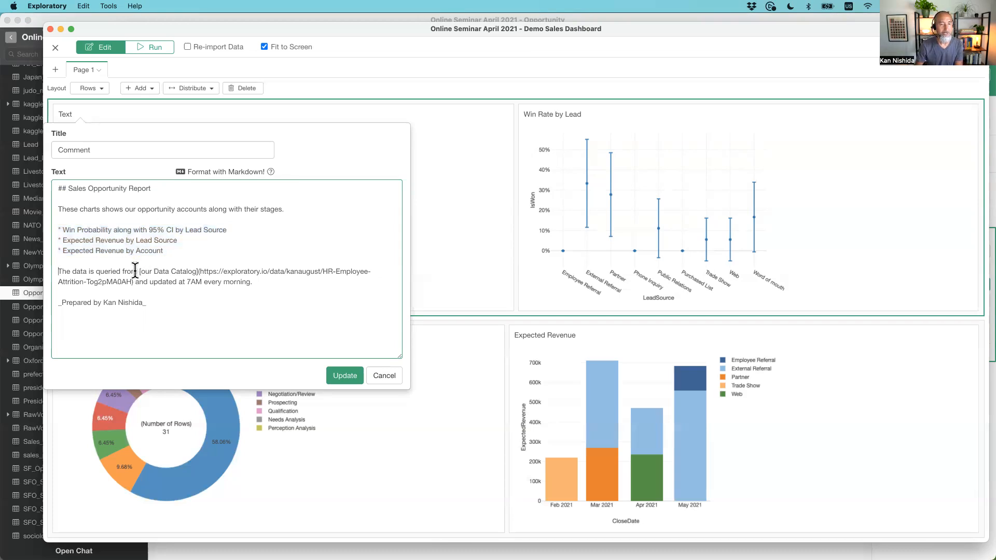
left_click_drag(138, 271, 137, 281)
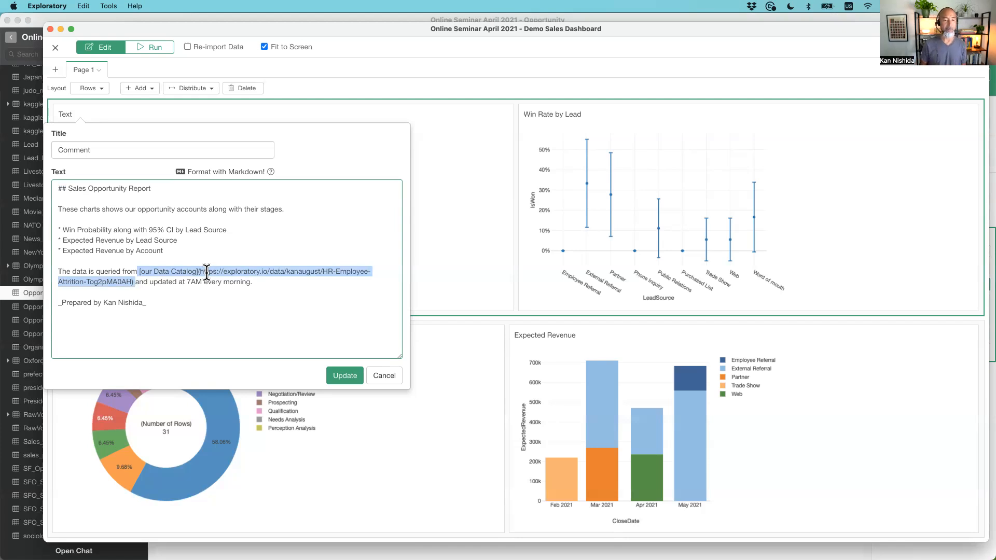
left_click_drag(172, 301, 49, 303)
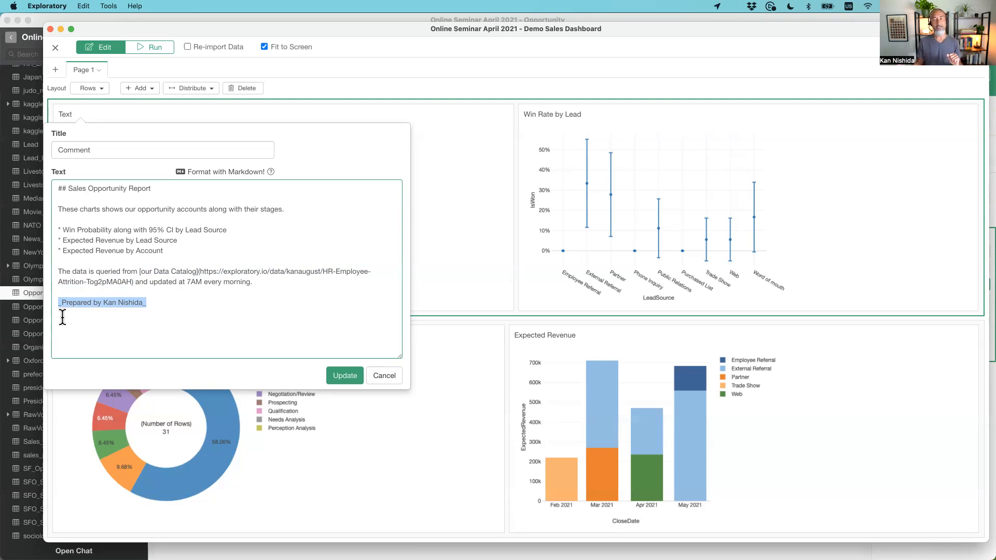
left_click(140, 328)
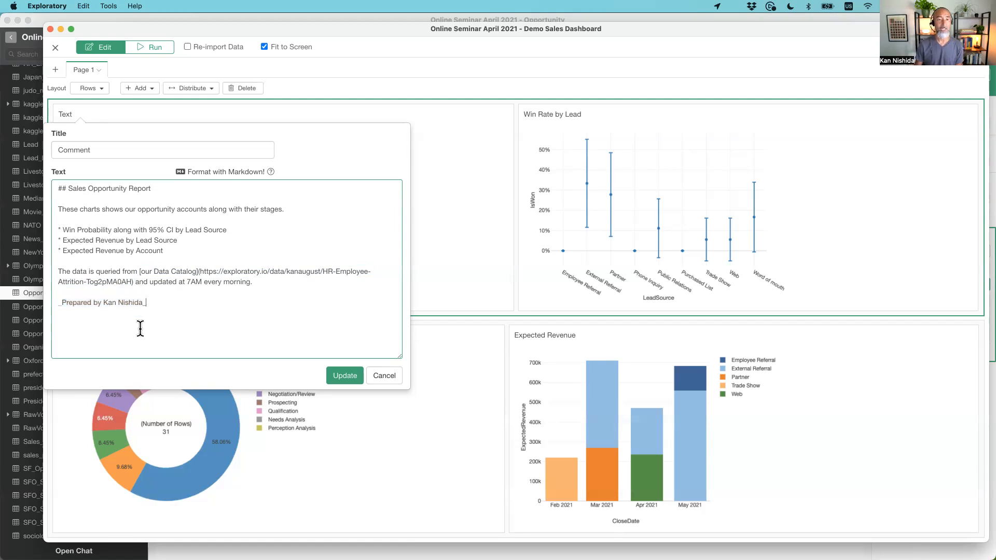
Step: Open the Markdown formatting guide in Safari, look through its emphasis and list sections, and return to the Exploratory dashboard
left_click(271, 173)
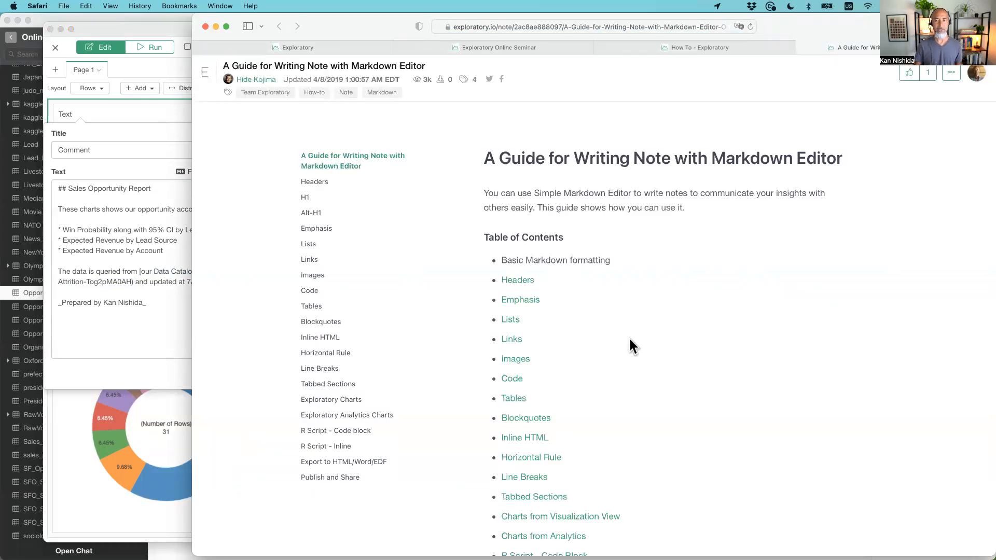
scroll(629, 338, "down", 20)
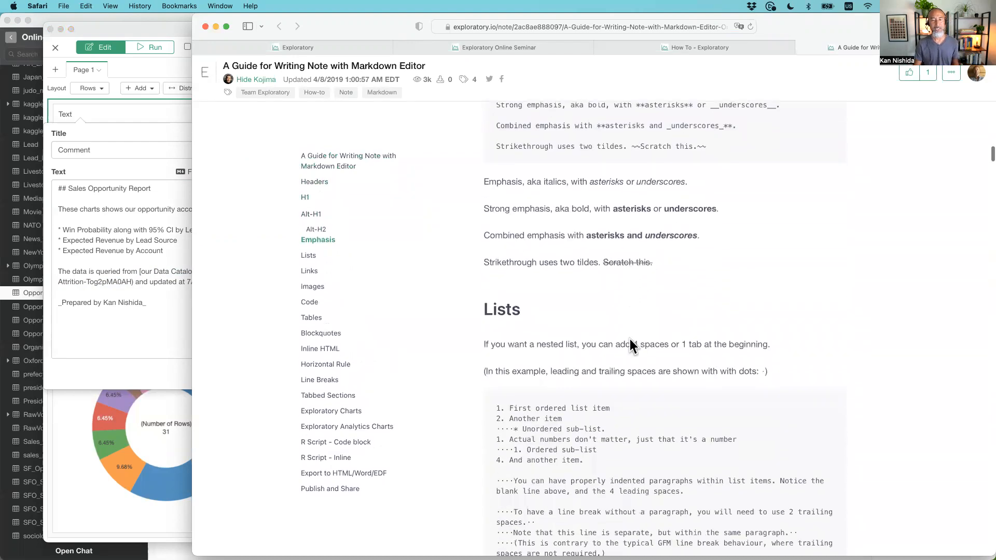
left_click(158, 257)
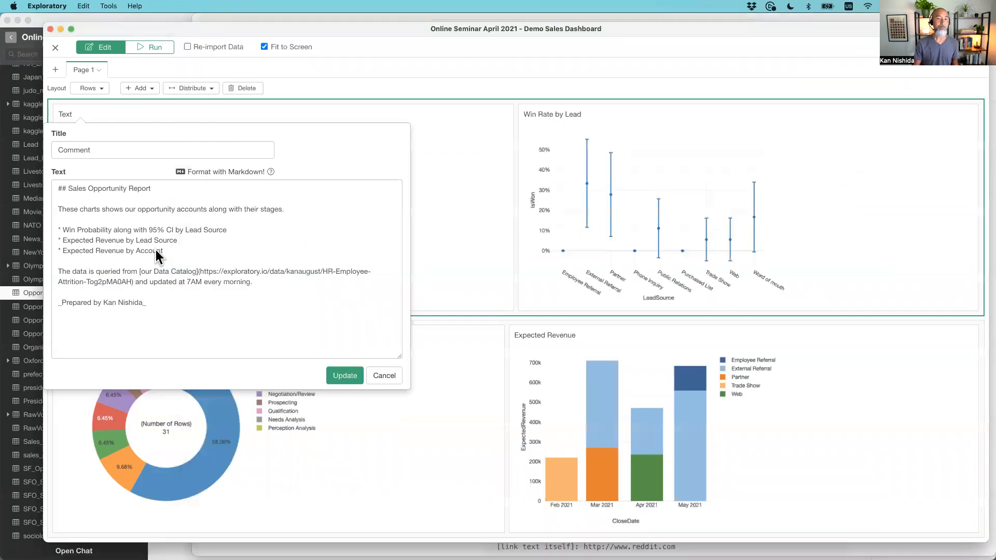
Step: Apply the text block's new title and text, then narrow the block to give Win Rate by Lead more width
left_click(339, 375)
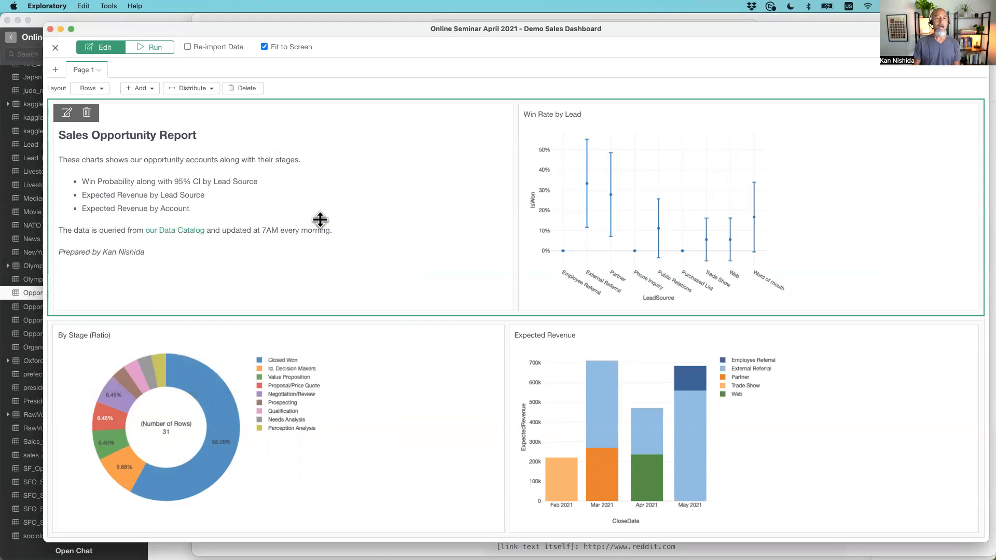
left_click_drag(517, 201, 472, 202)
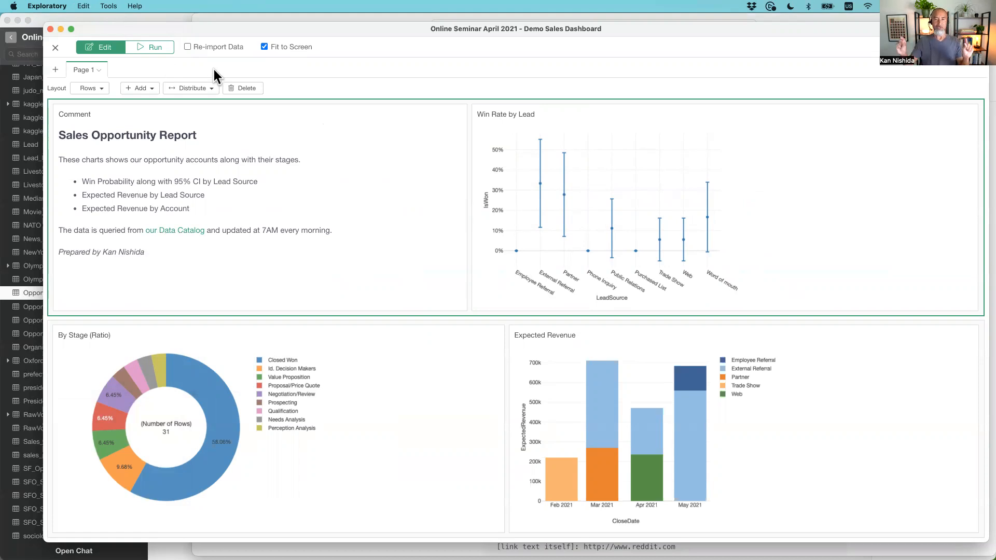
Step: Add an empty number row to the dashboard above the chart rows
left_click(141, 89)
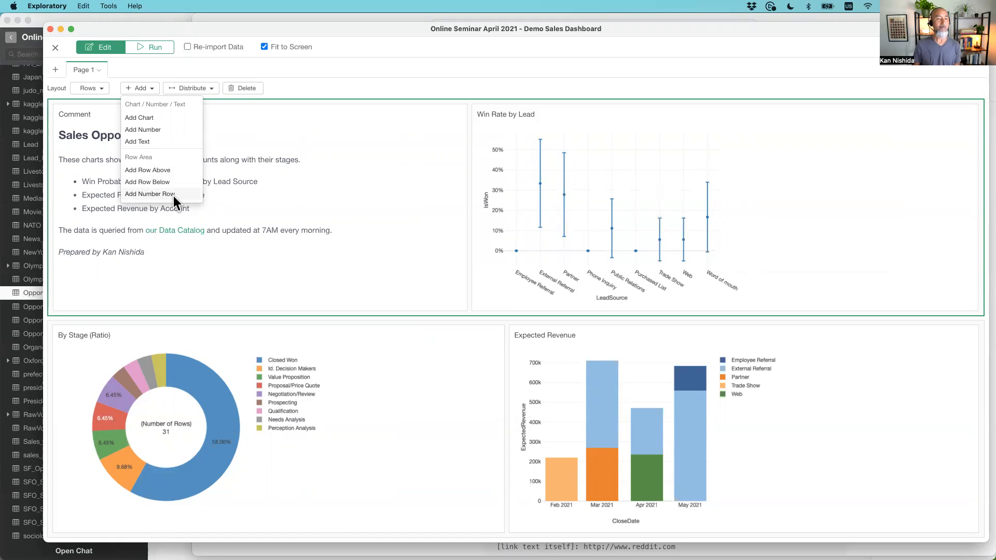
left_click(151, 195)
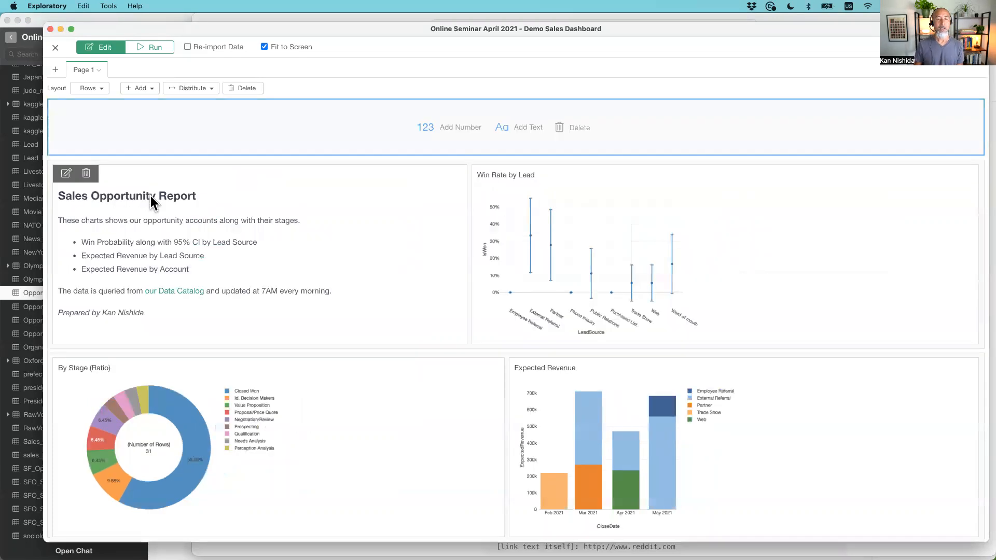
Step: Switch to the Keynote presentation and play it from slide 45, which illustrates adding a number to the number row
key("super+Tab")
left_click(467, 284)
scroll(62, 366, "down", 10)
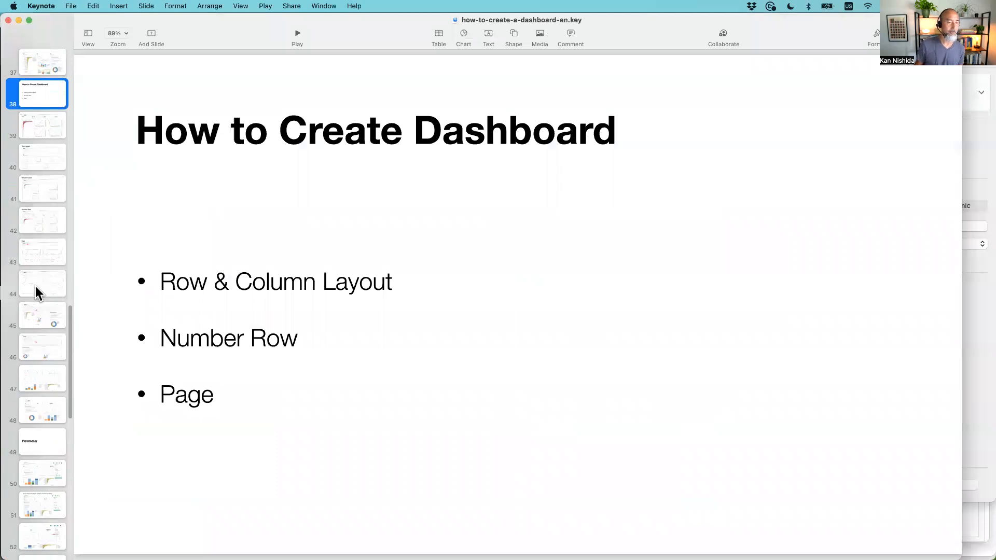
scroll(36, 285, "down", 3)
left_click(47, 165)
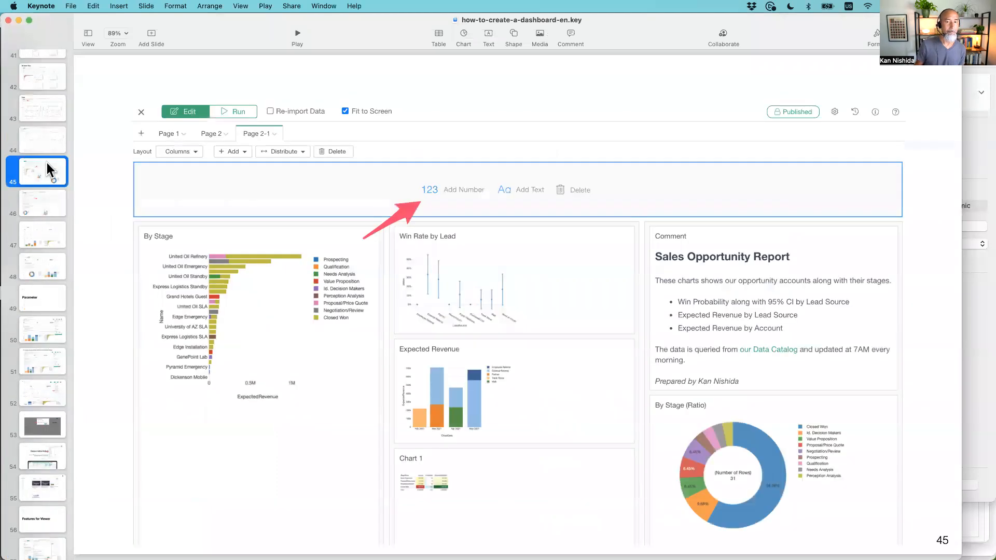
left_click(297, 36)
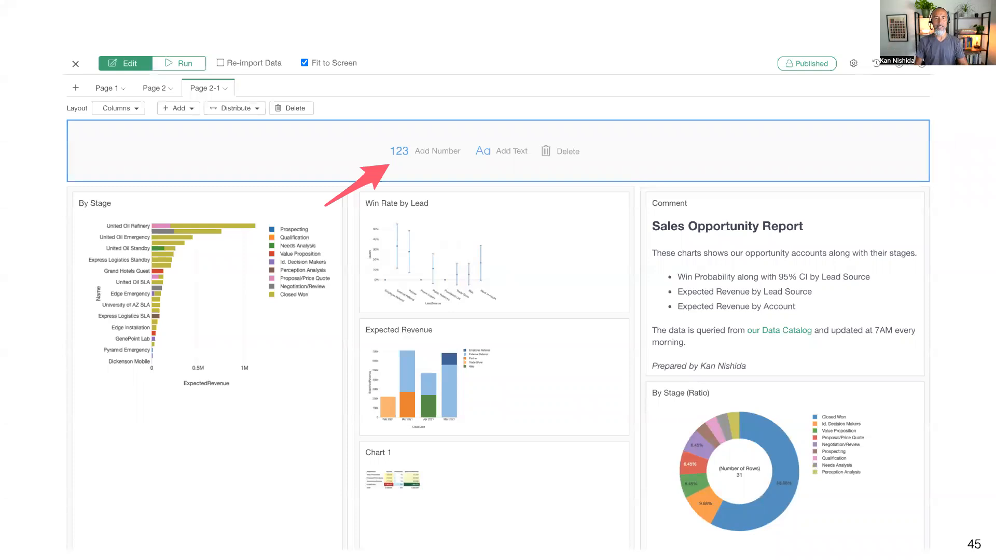
Step: Page through presentation slides 46 to 48 about adding charts and numbers, end the slideshow, and switch back to Exploratory
key("Right")
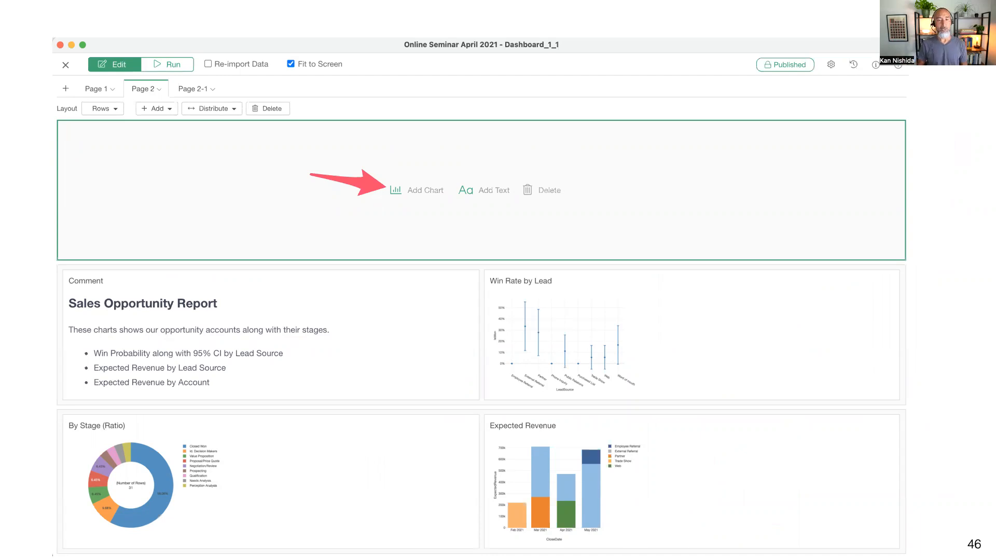
key("Right")
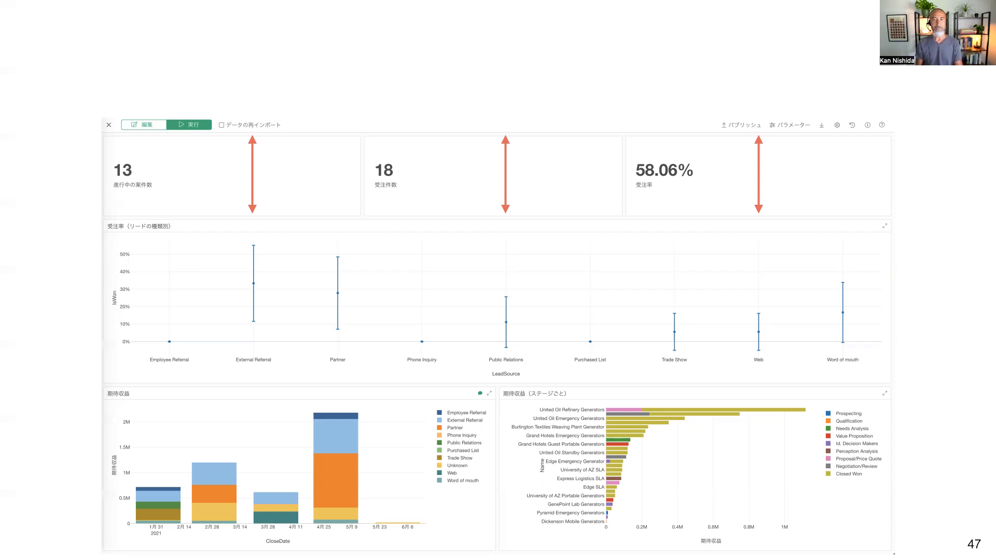
key("Right")
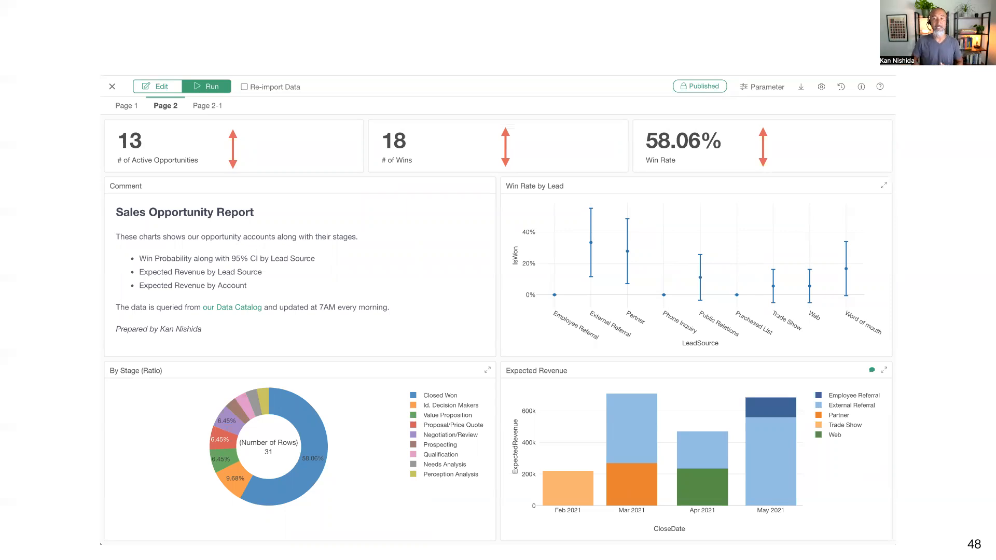
key("Escape")
key("super+Tab")
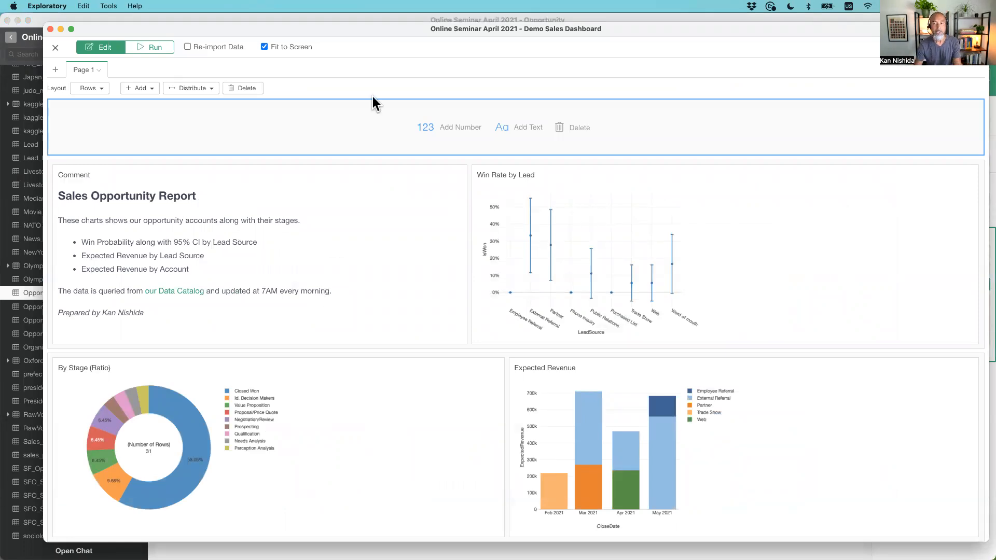
Step: Fill the empty number row with the Opportunity numbers # of Active Opportunities, # of Wins and Win Rate, in that order
left_click(440, 130)
left_click(344, 264)
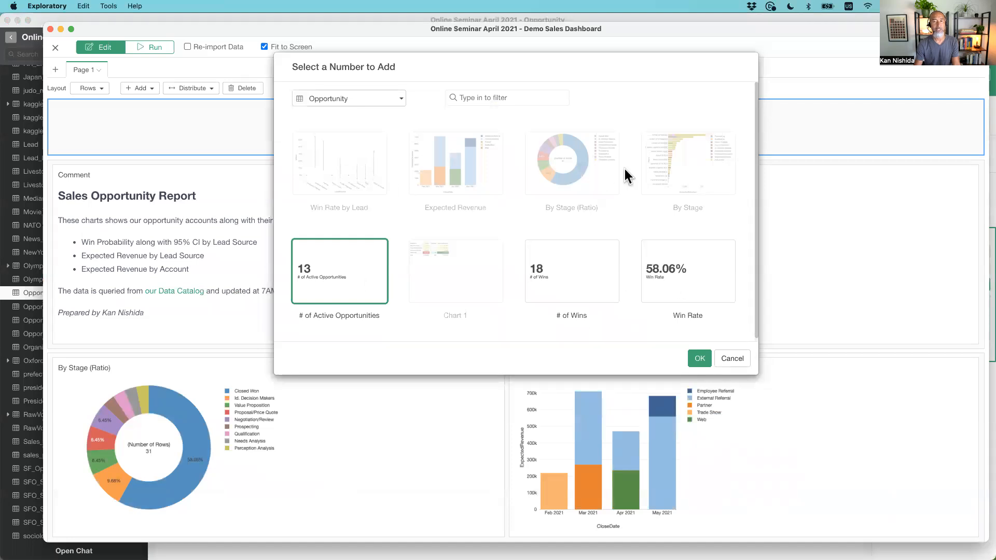
left_click(694, 359)
left_click(144, 86)
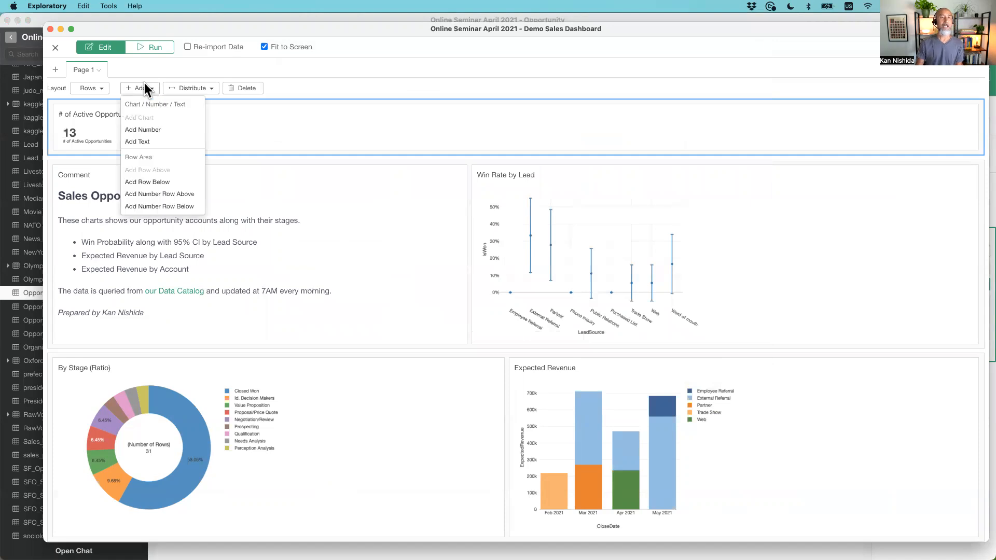
left_click(151, 131)
left_click(563, 319)
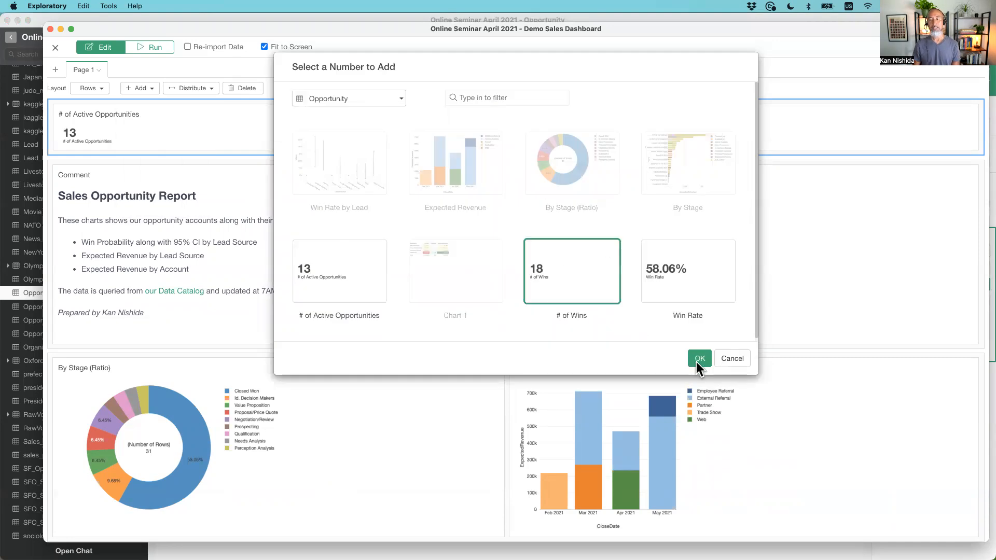
left_click(700, 359)
left_click(140, 88)
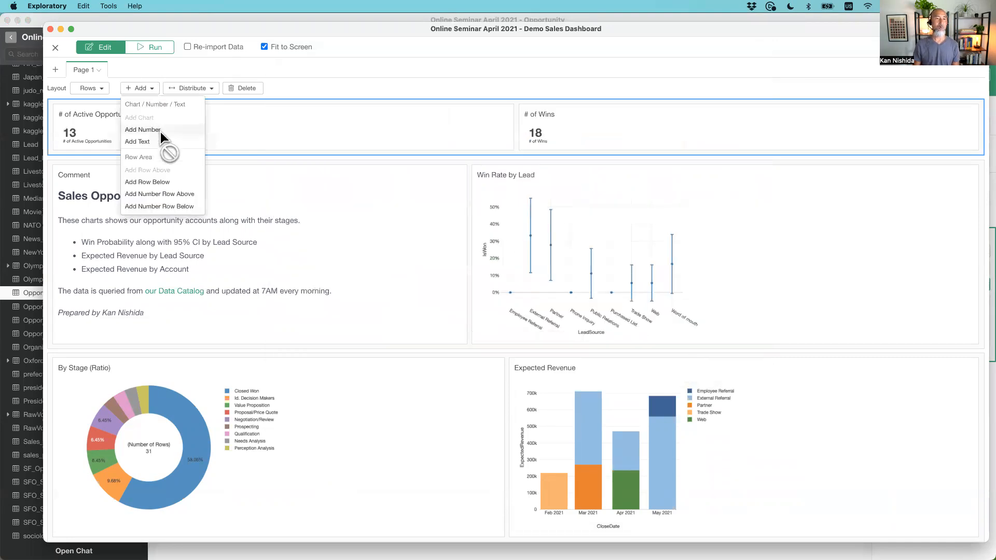
left_click(155, 130)
left_click(694, 266)
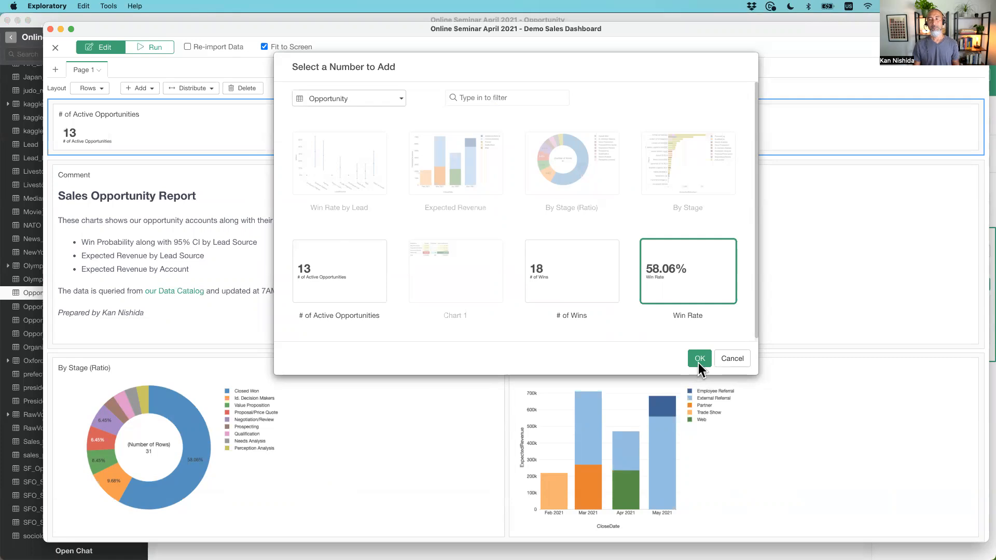
left_click(699, 362)
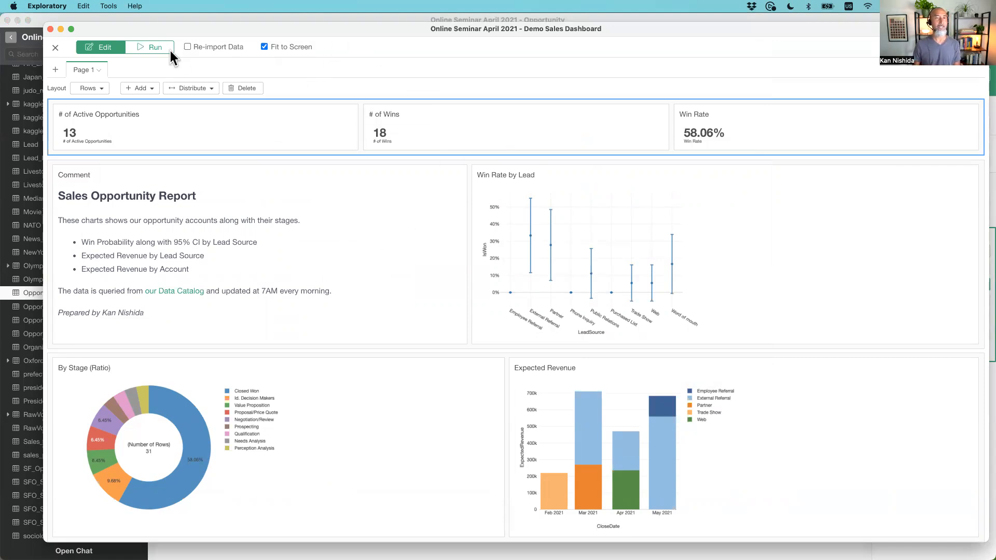
Step: Run the dashboard to preview it, try the Re-import Data option on and off, and return to edit mode
left_click(155, 47)
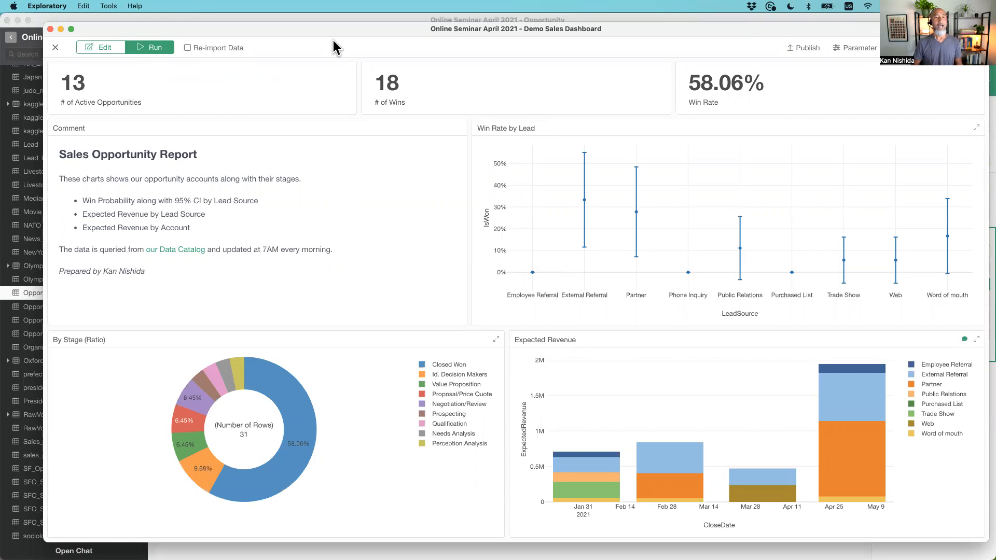
left_click(187, 47)
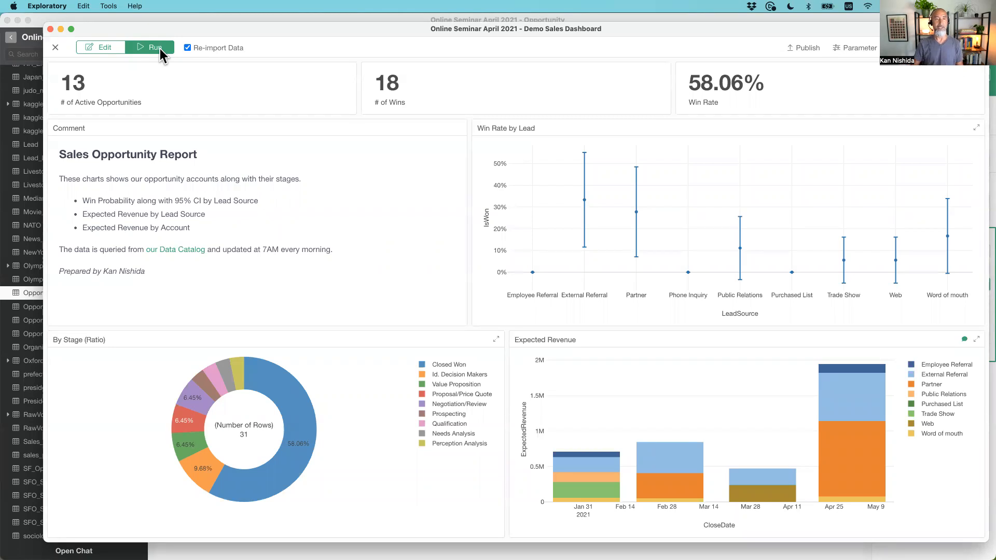
left_click(188, 48)
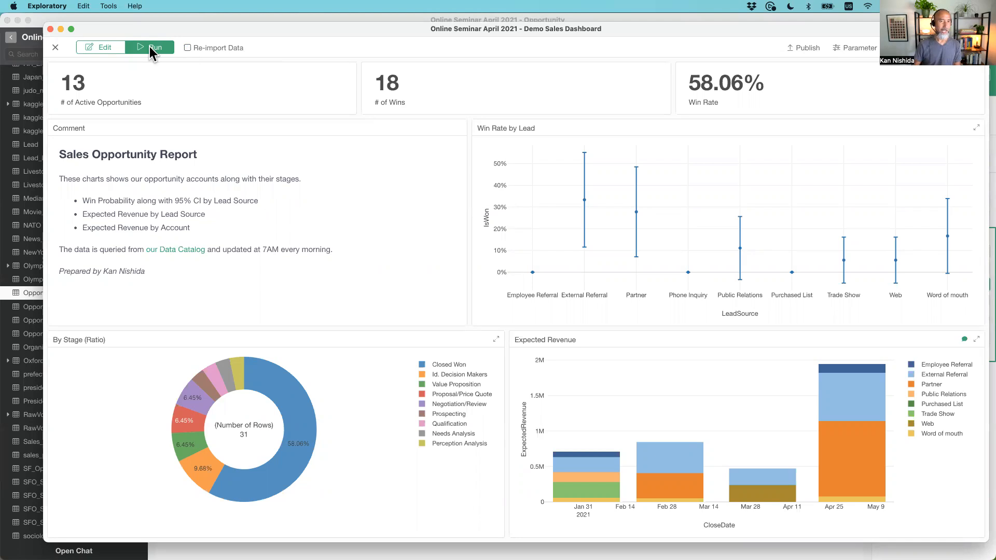
left_click(106, 48)
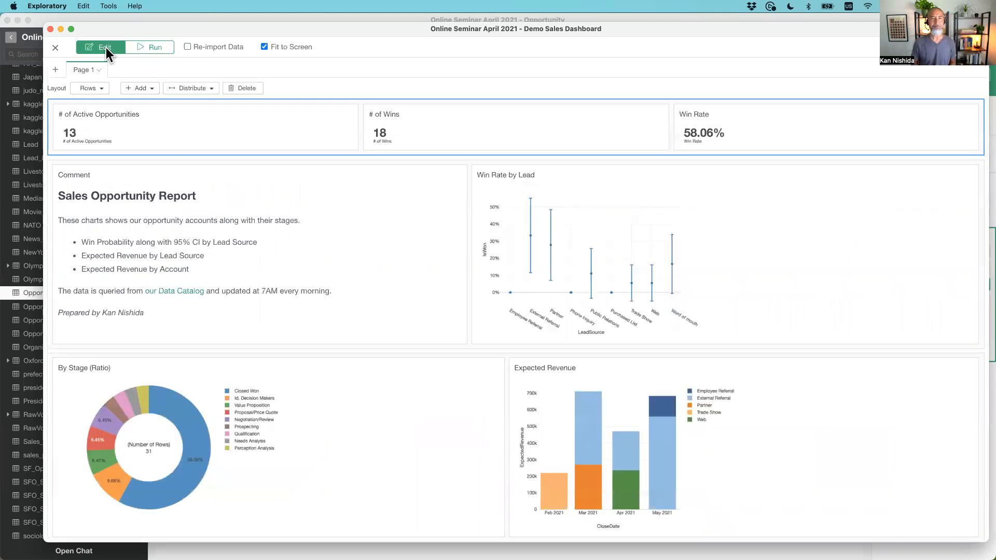
Step: Duplicate Page 1 of the dashboard with all its numbers, text and charts
left_click(101, 89)
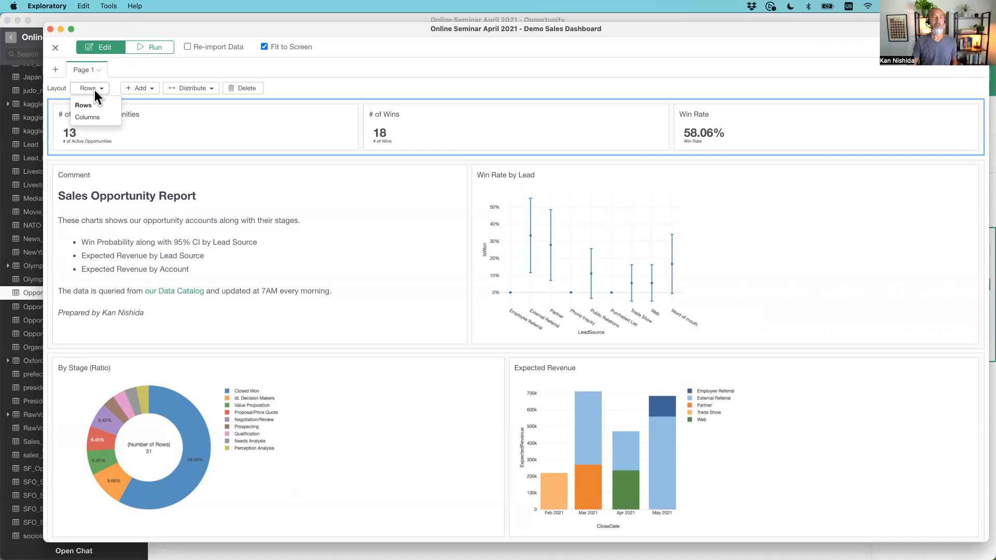
left_click(130, 75)
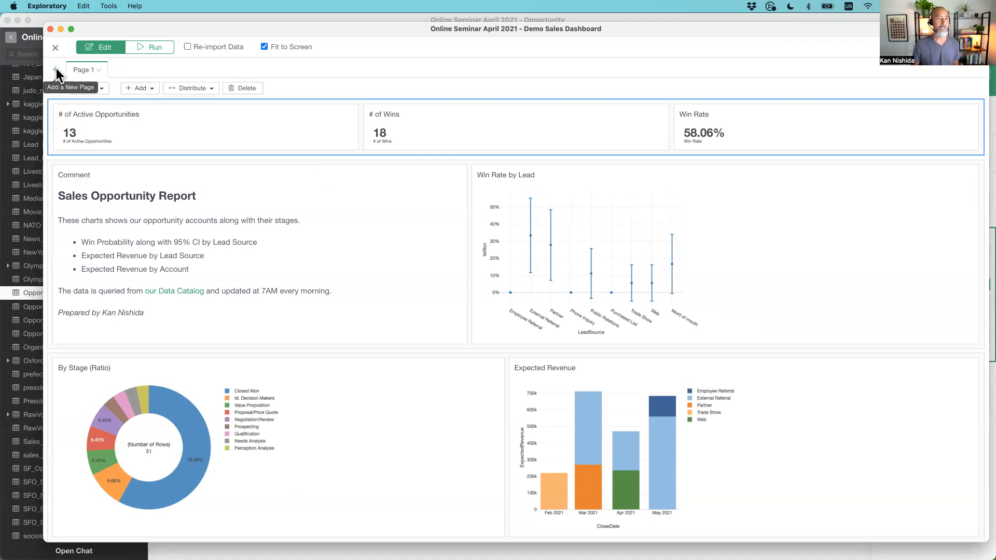
left_click(97, 70)
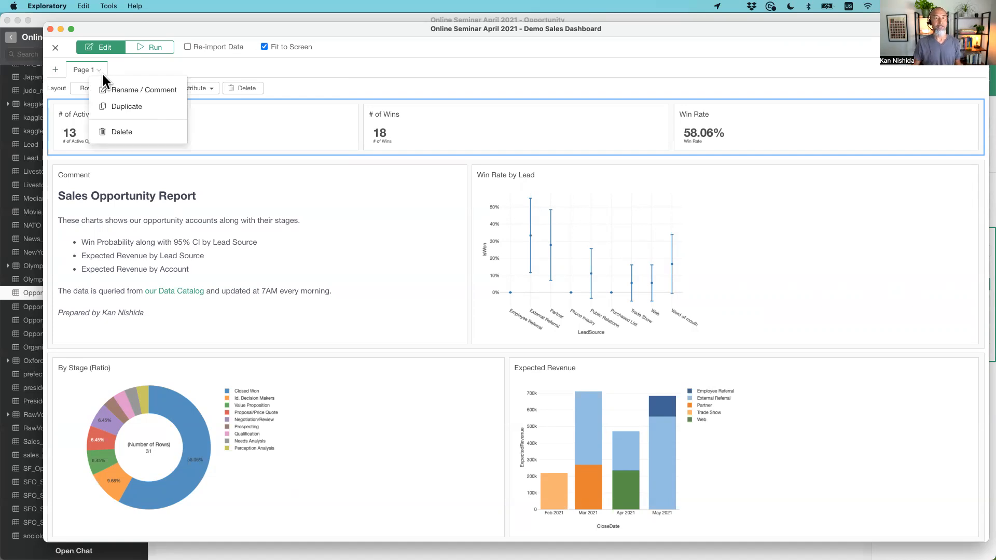
left_click(147, 108)
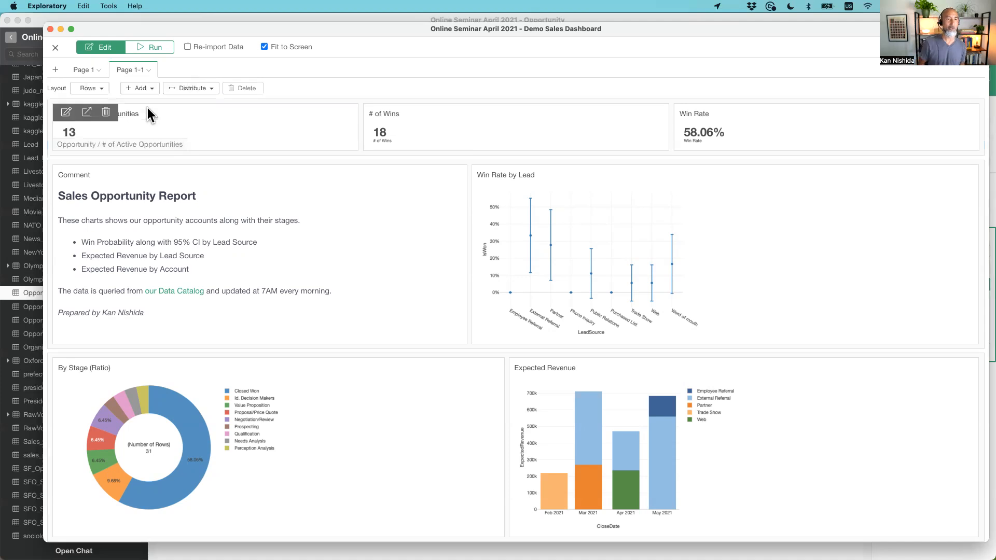
Step: Rename Page 1 as Opportunity
left_click(86, 69)
left_click(98, 70)
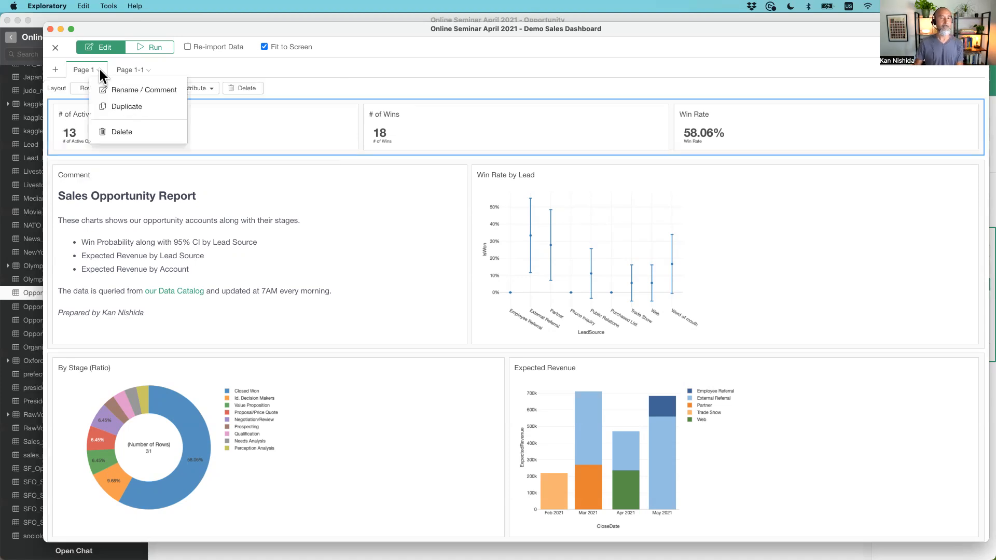
left_click(120, 90)
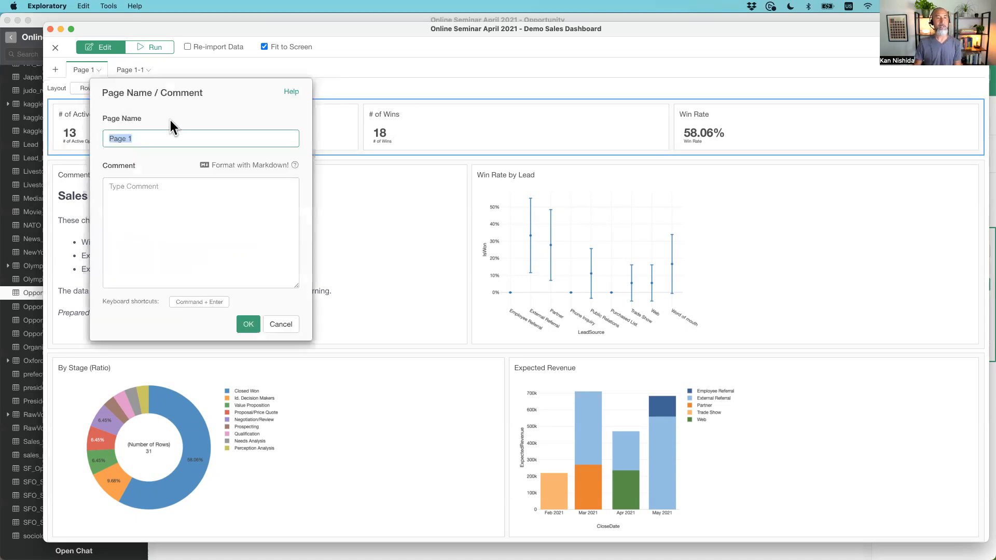
type("Opportunity")
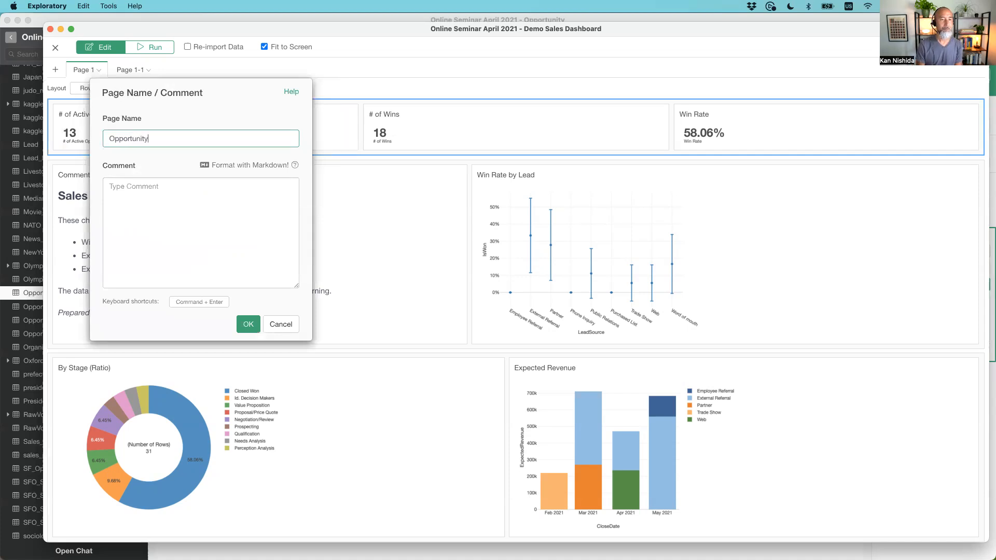
key("Return")
Step: Rename the duplicated page as Opportunity Part 2
left_click(151, 70)
left_click(163, 70)
left_click(175, 82)
type("Part 2")
key("ctrl+a")
type("Opportunity")
key("super+Return")
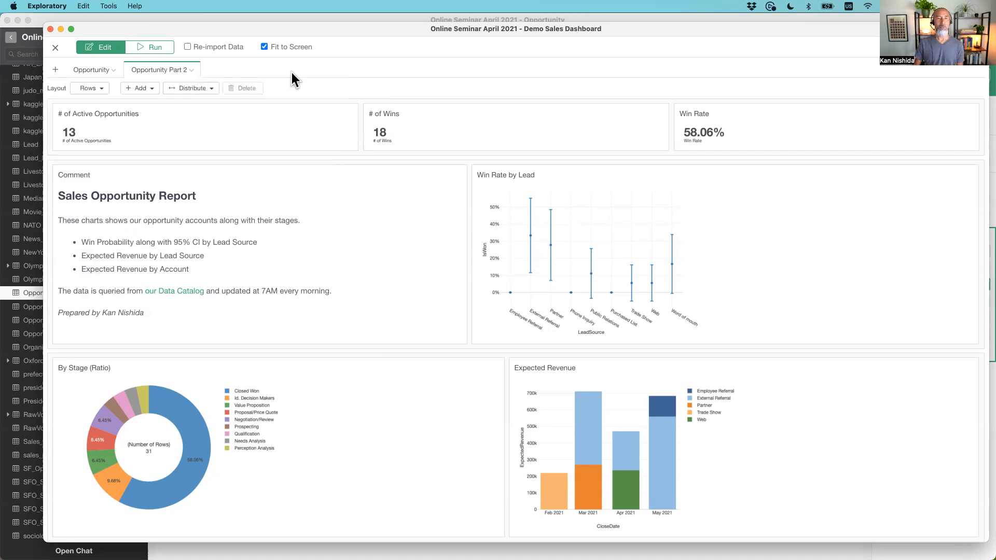
Step: Change the Opportunity Part 2 page to the Columns layout and make the Comment block taller, level with By Stage (Ratio)
mouse_move(270, 142)
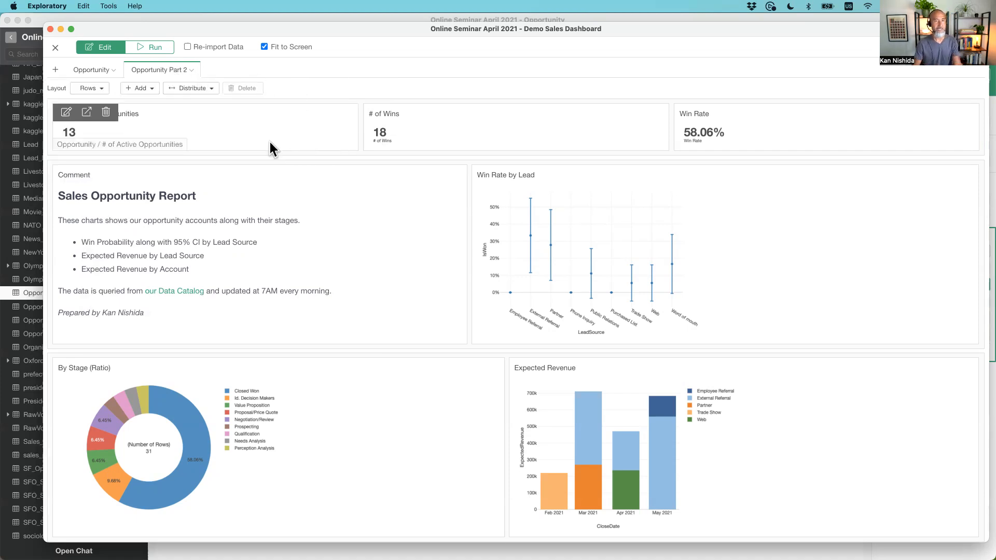
left_click(91, 88)
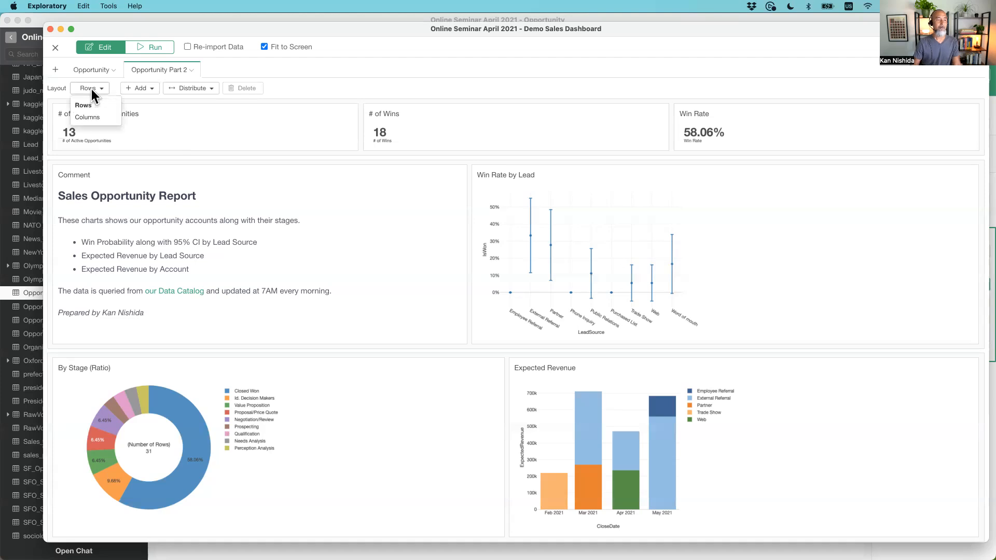
left_click(87, 118)
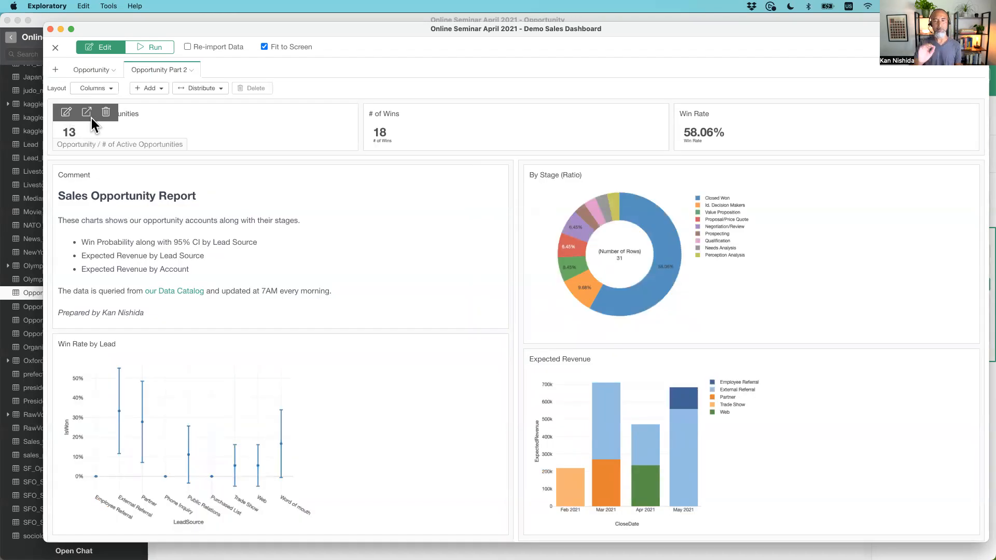
left_click_drag(422, 333, 421, 348)
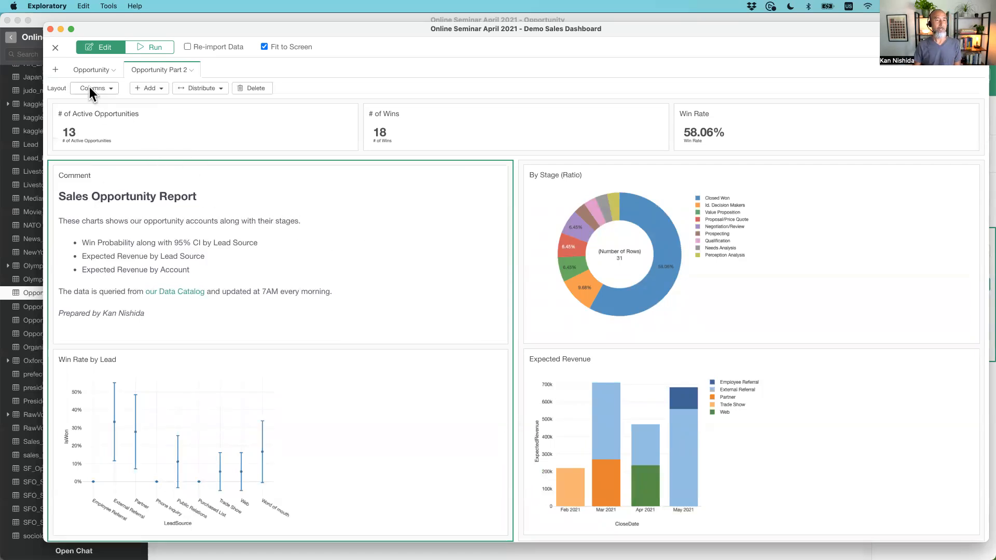
Step: Add an empty column to the left of the Comment column and widen it
left_click(149, 87)
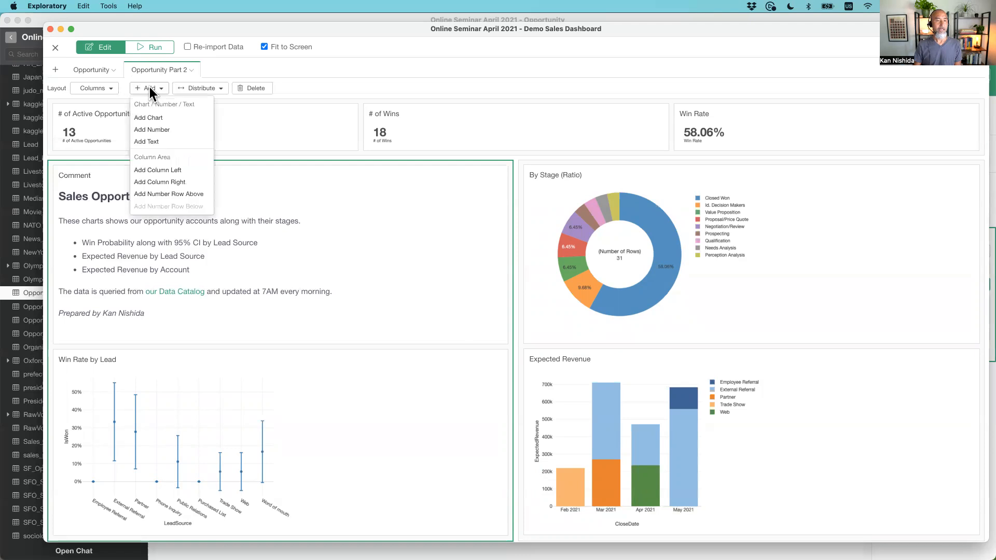
left_click(169, 170)
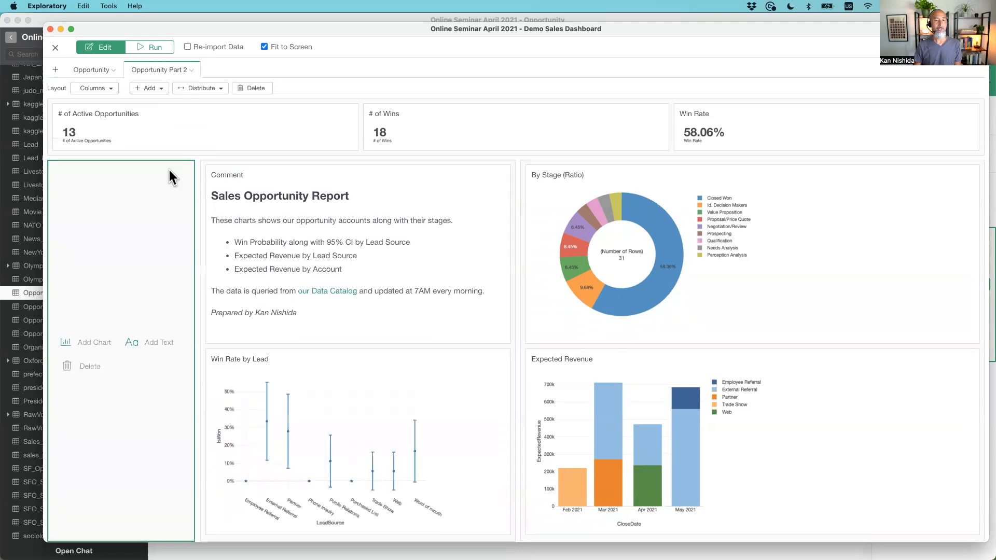
left_click_drag(197, 254, 241, 273)
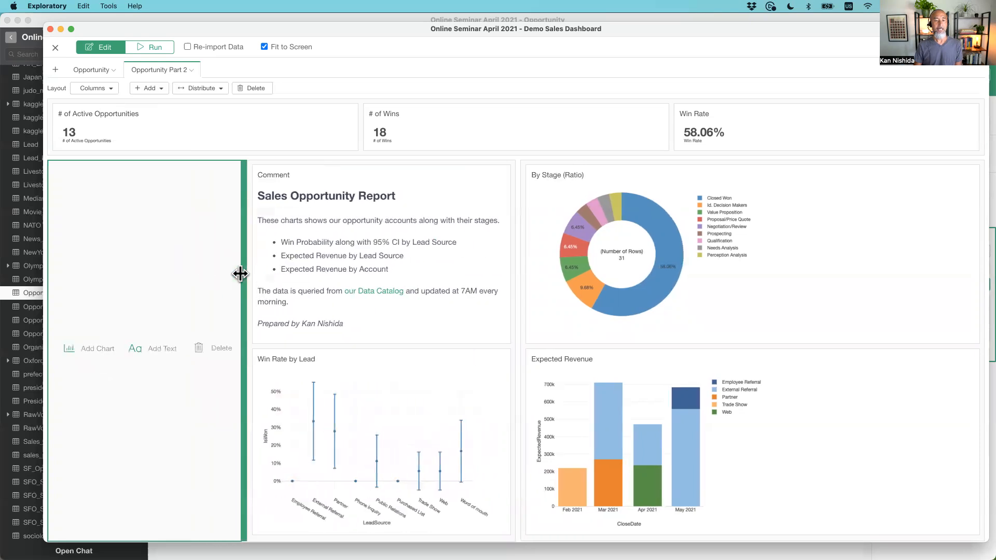
Step: Insert the By Stage chart from Opportunity into the empty column
left_click(77, 350)
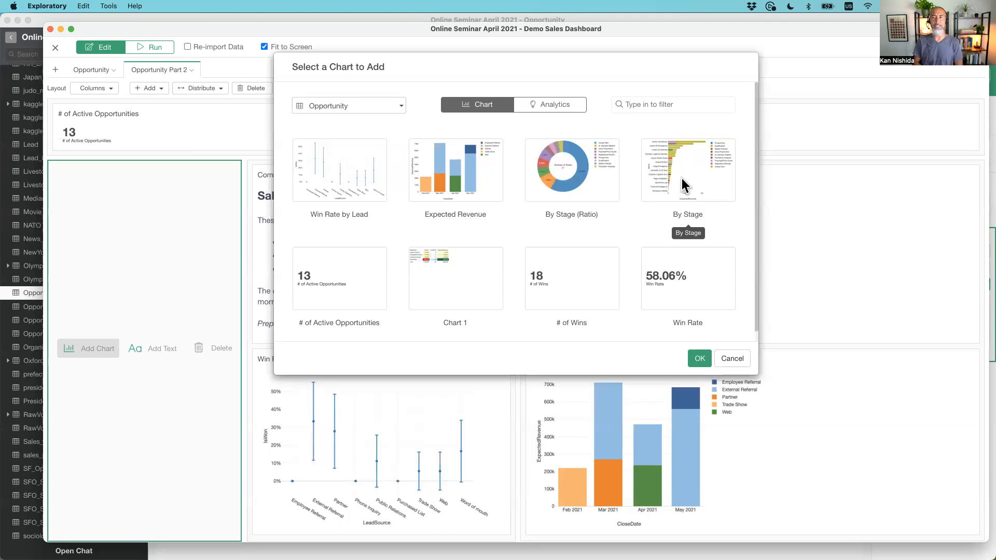
left_click(694, 150)
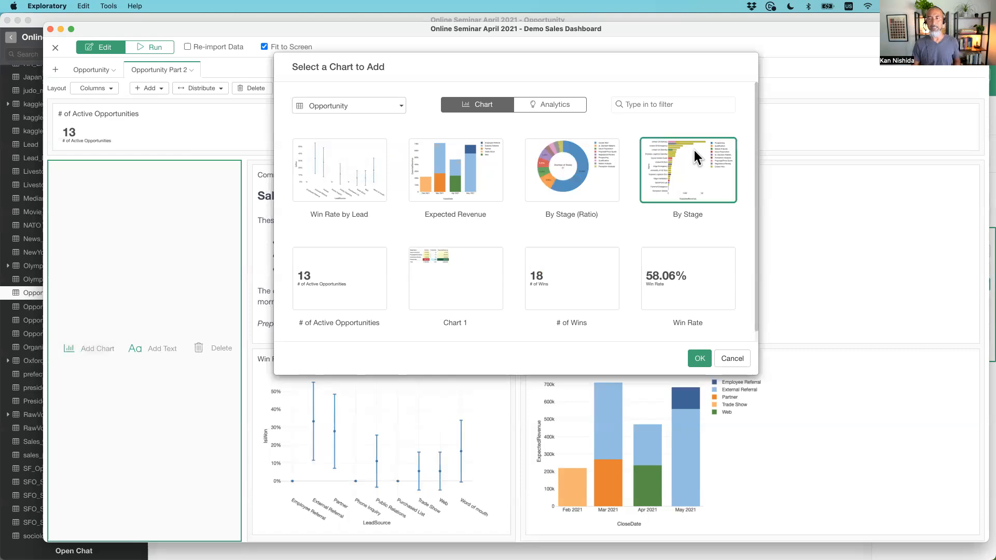
left_click(700, 358)
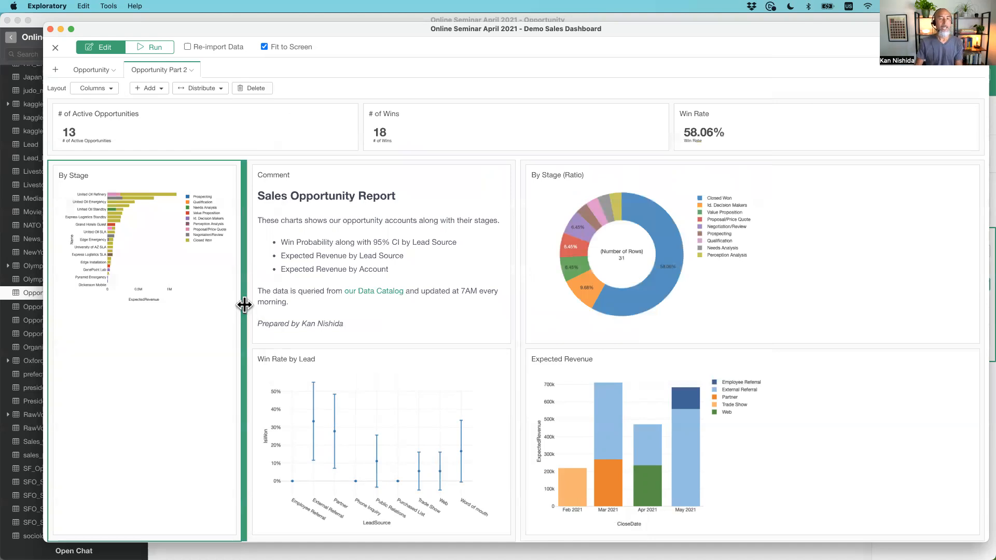
Step: Distribute the widths of the three chart columns evenly on the Opportunity Part 2 page
mouse_move(142, 262)
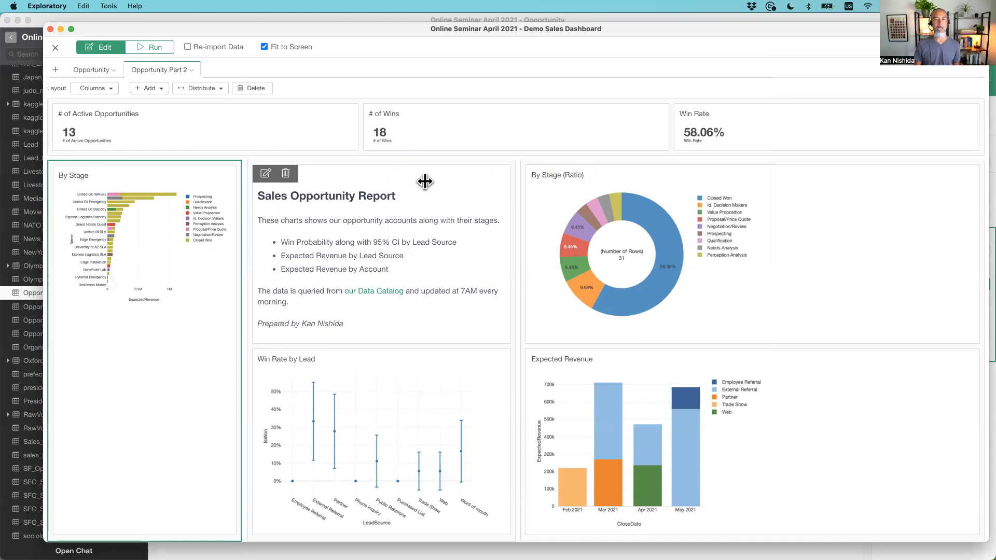
left_click(214, 89)
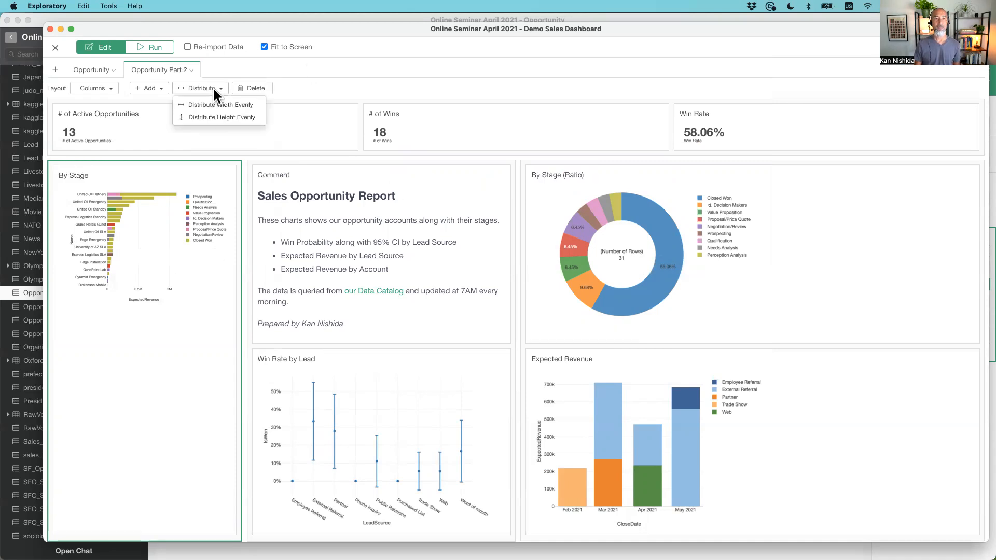
left_click(208, 104)
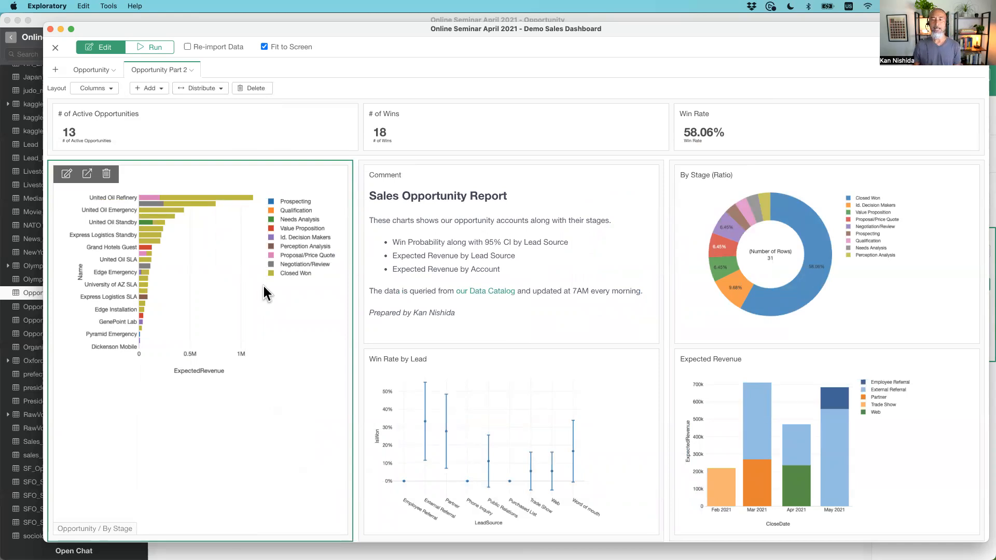
Step: Add the Chart 1 table from Opportunity to the column holding Comment and Win Rate by Lead
left_click(554, 201)
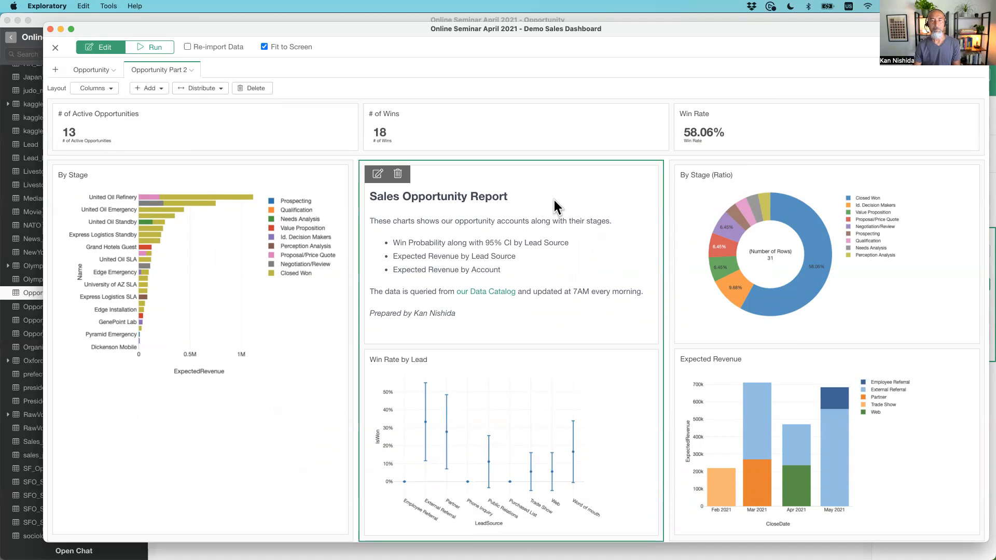
left_click(152, 88)
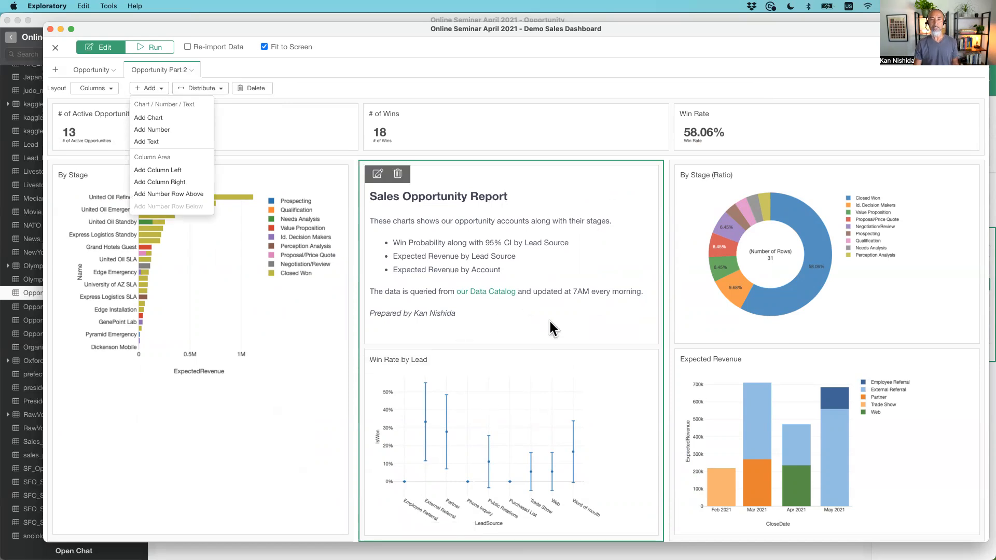
left_click(184, 117)
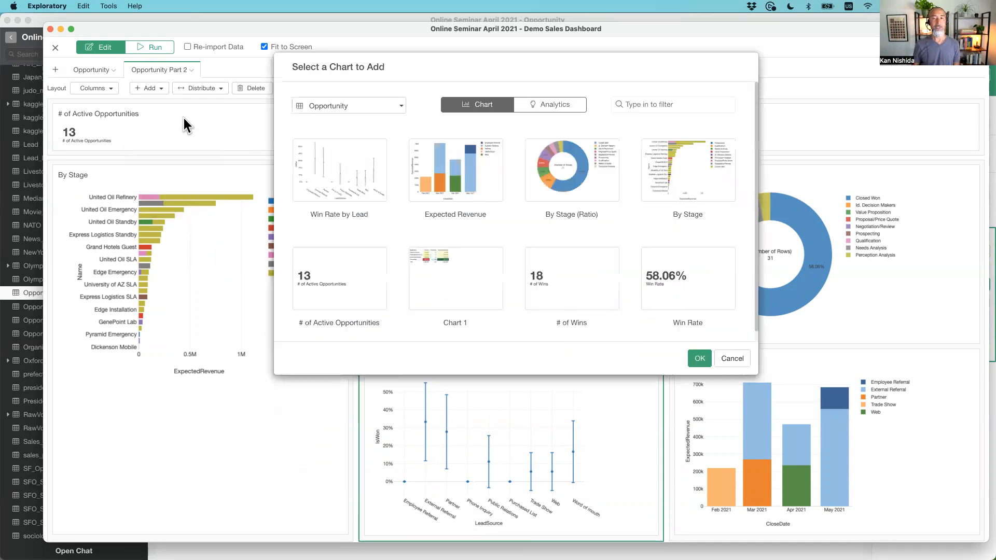
left_click(456, 281)
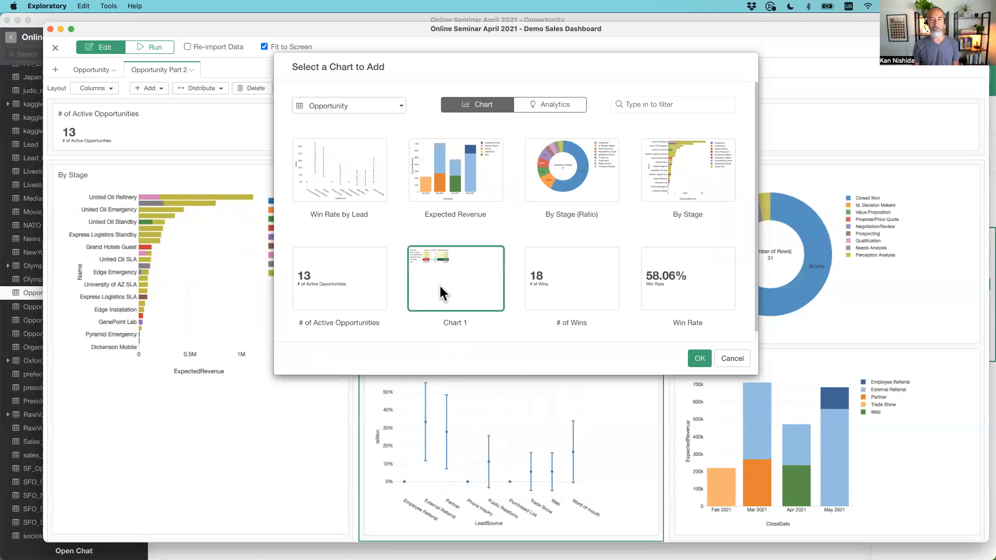
left_click(699, 358)
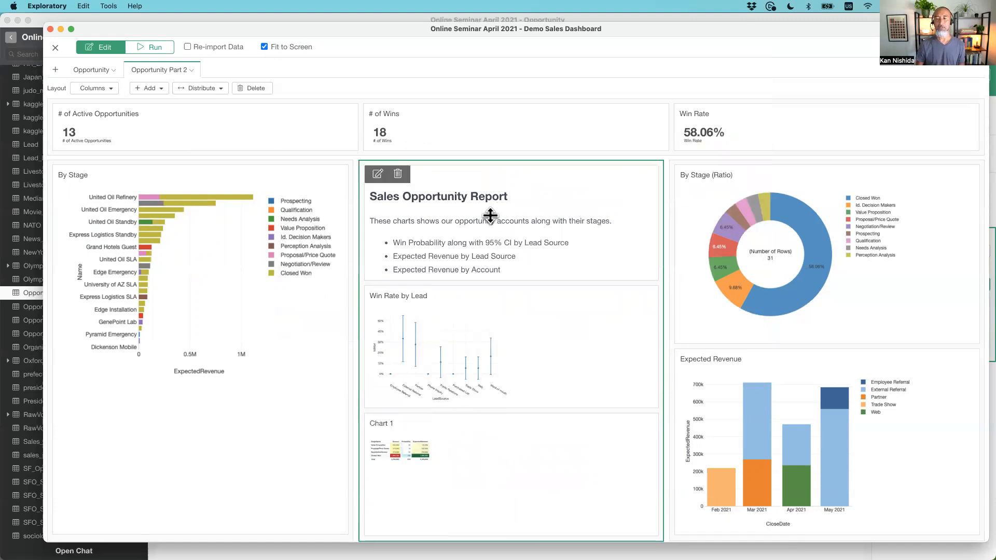
Step: Move the Comment block above By Stage (Ratio), and place Expected Revenue between Win Rate by Lead and Chart 1
left_click_drag(469, 195, 749, 182)
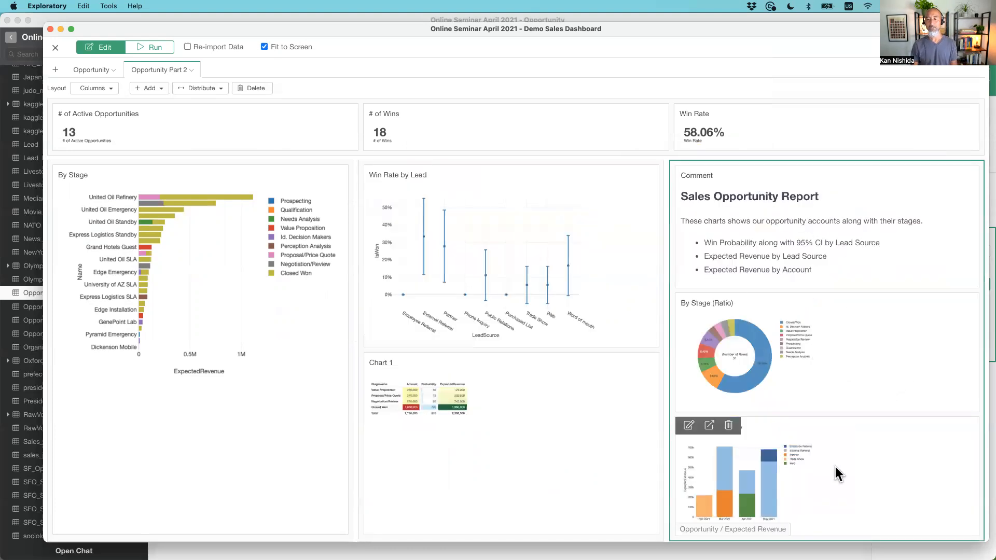
left_click_drag(842, 449, 552, 318)
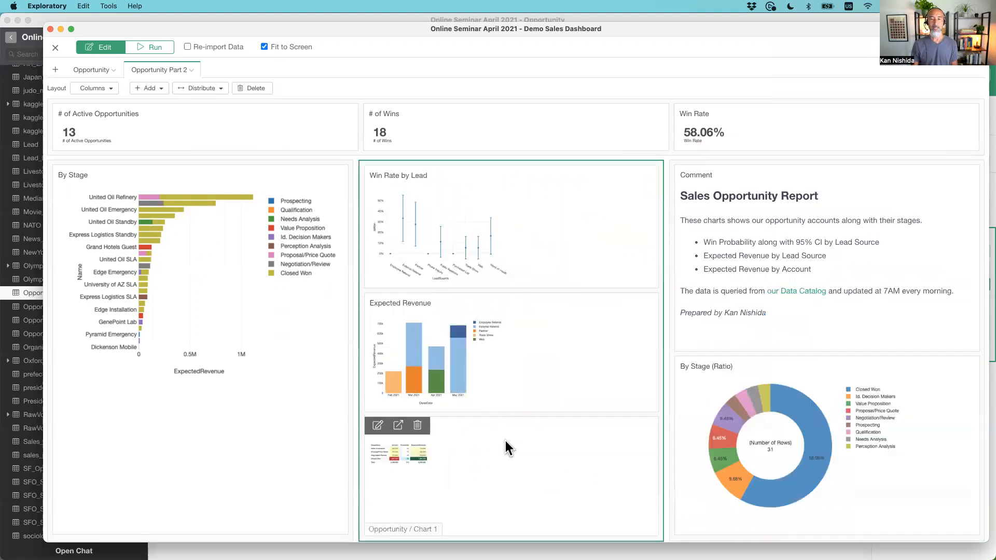
Step: Make the Expected Revenue chart slightly taller and widen the middle column slightly toward By Stage
left_click_drag(514, 412, 513, 428)
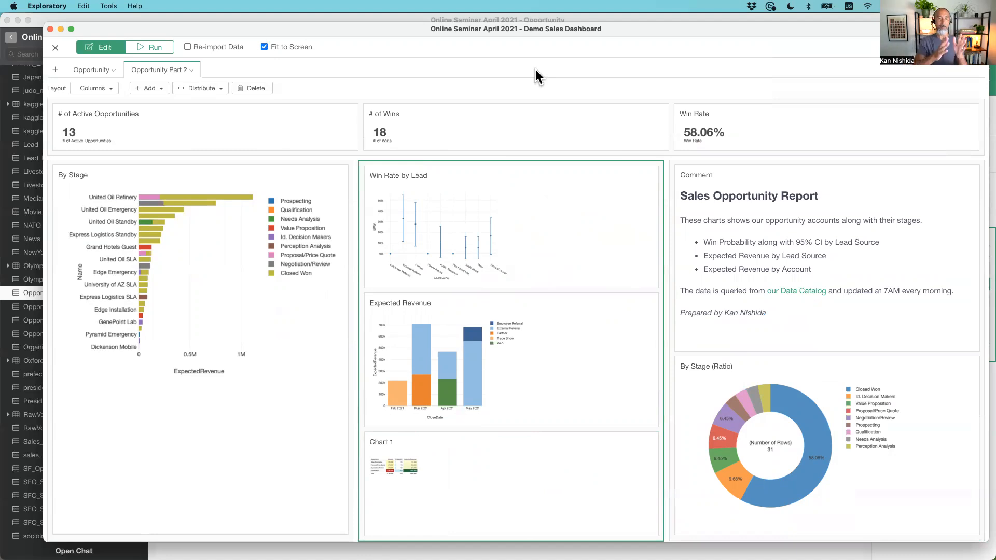
left_click_drag(356, 250, 342, 251)
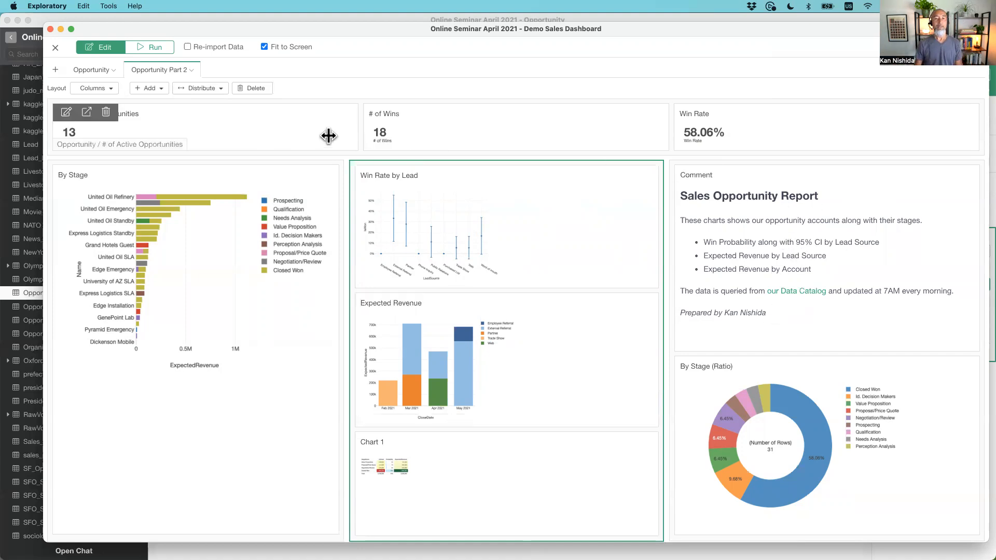
left_click(250, 130)
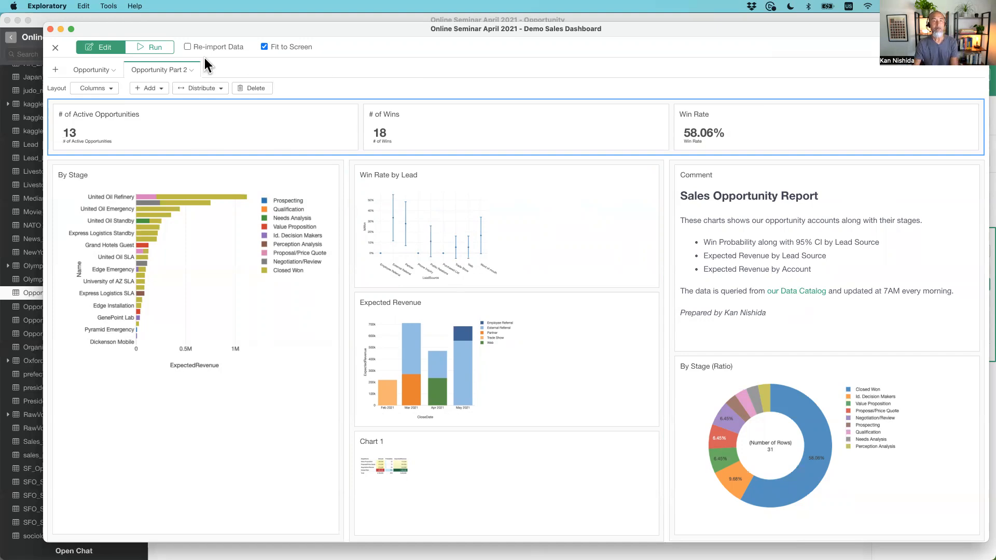
Step: Run the dashboard and compare the Opportunity and Opportunity Part 2 pages
left_click(155, 47)
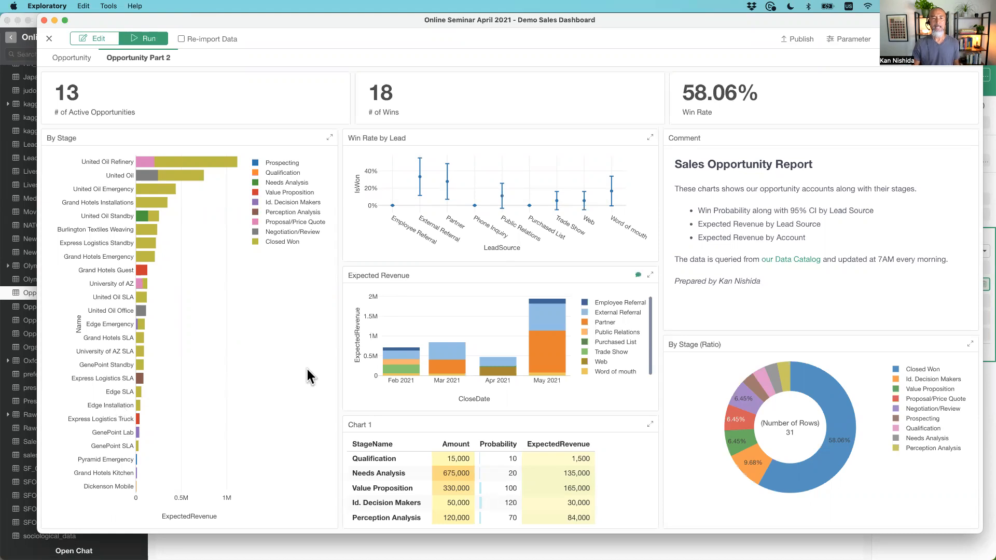
mouse_move(764, 400)
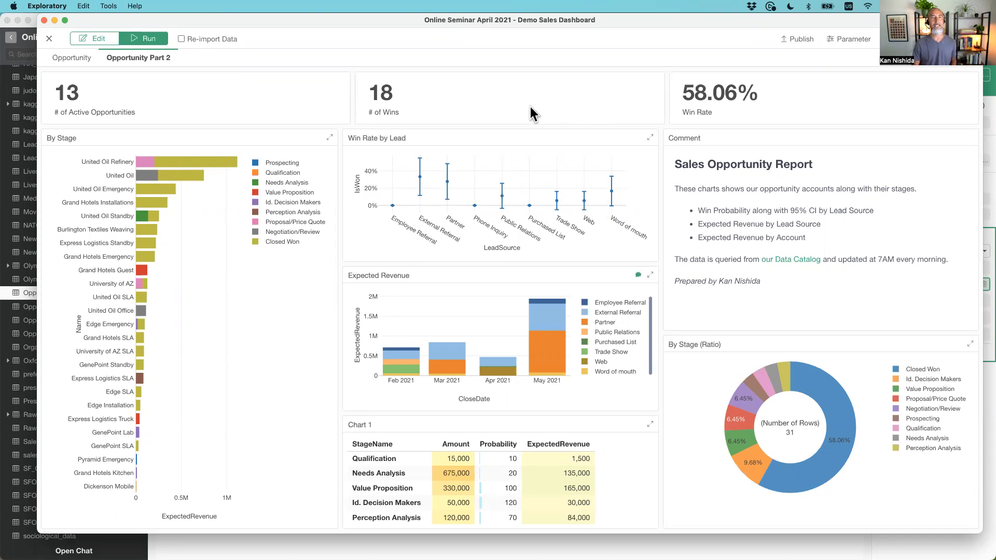
left_click(68, 58)
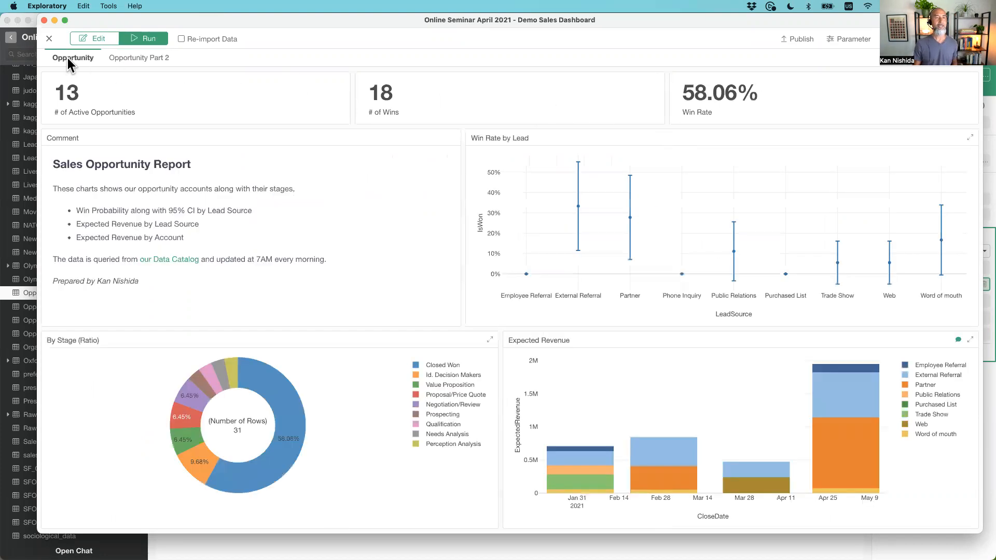
left_click(144, 57)
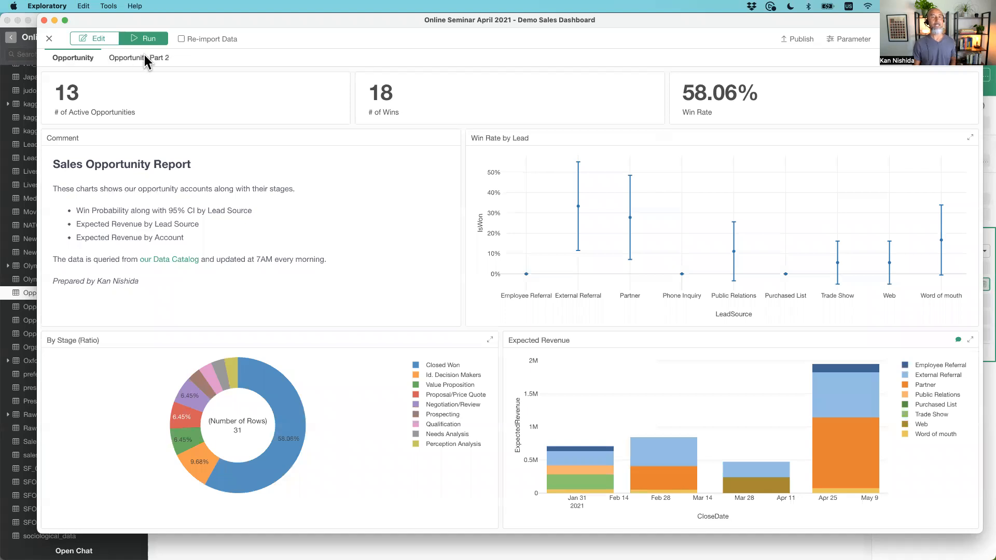
left_click(67, 59)
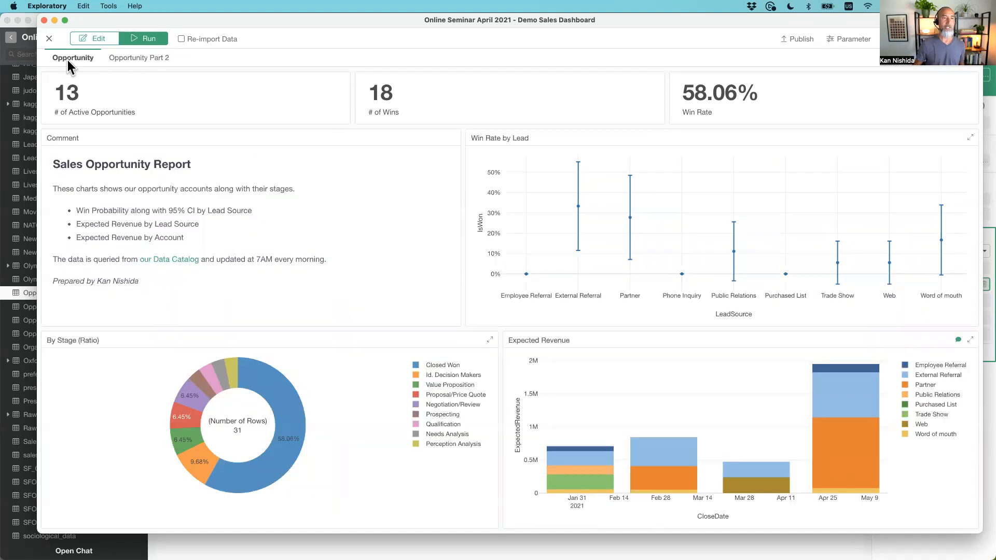
left_click(136, 60)
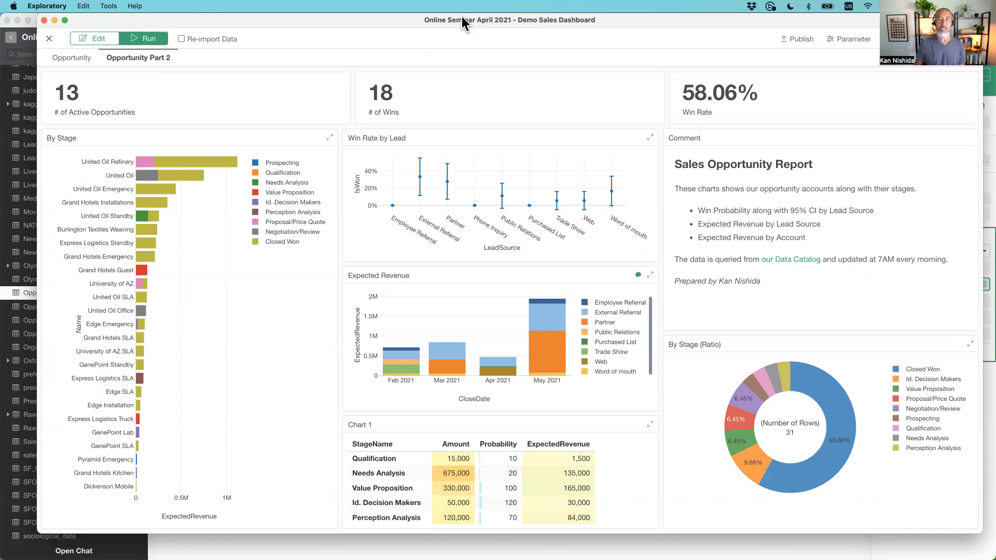
Step: Review the dashboard's parameters for Probability, Amount Range, Created Date and Stage
left_click_drag(462, 18, 450, 14)
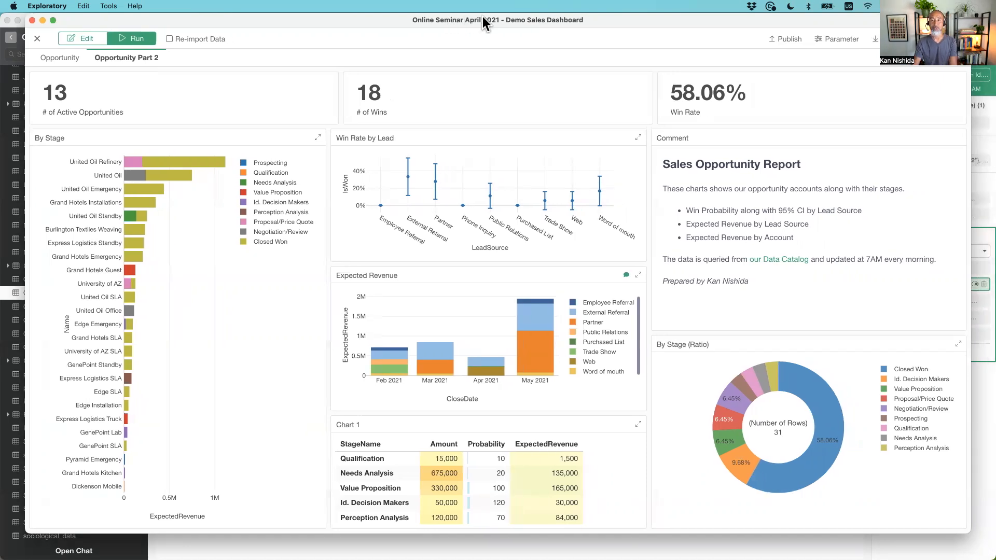
left_click(834, 39)
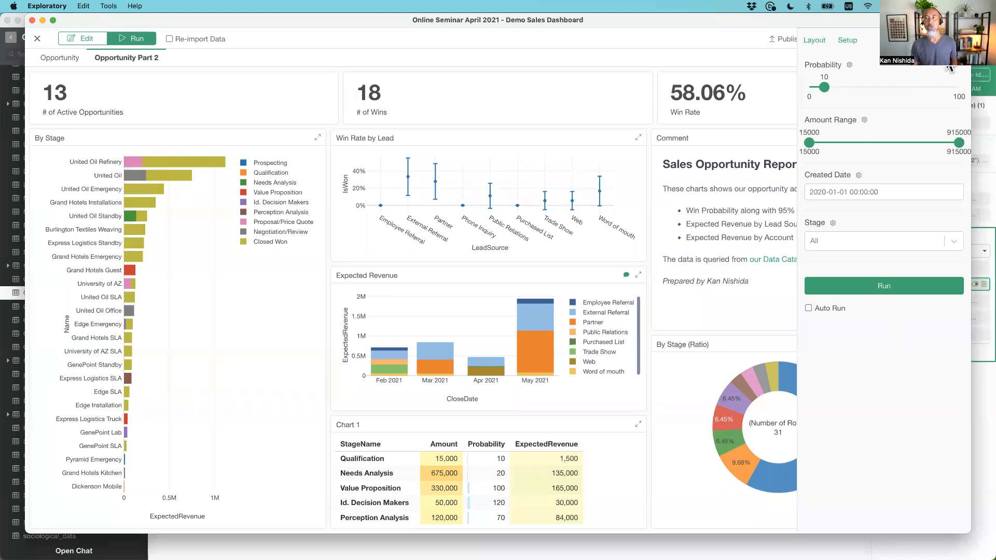
left_click(959, 40)
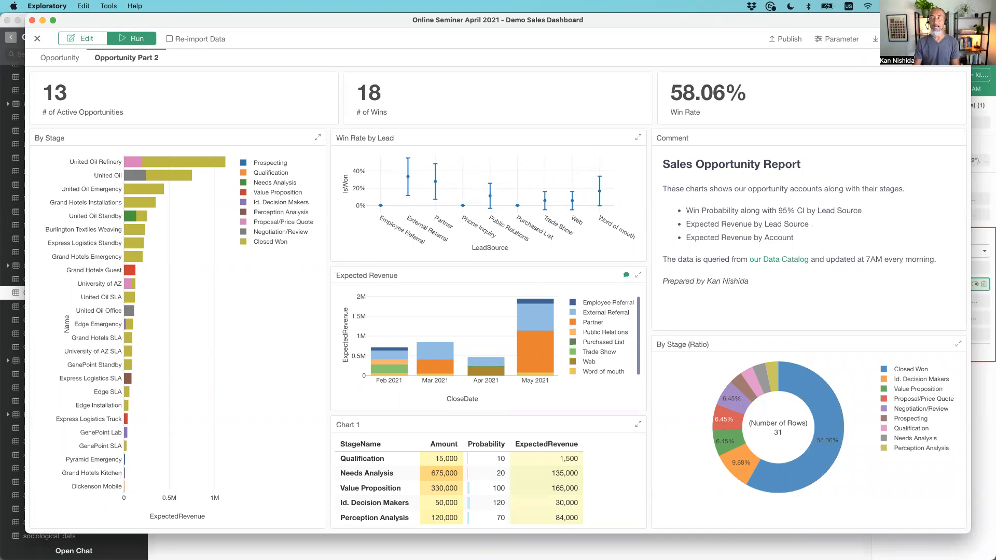
Step: Go to the Opportunity data frame, show its Expected Revenue chart and collapse the data frame list
left_click(37, 38)
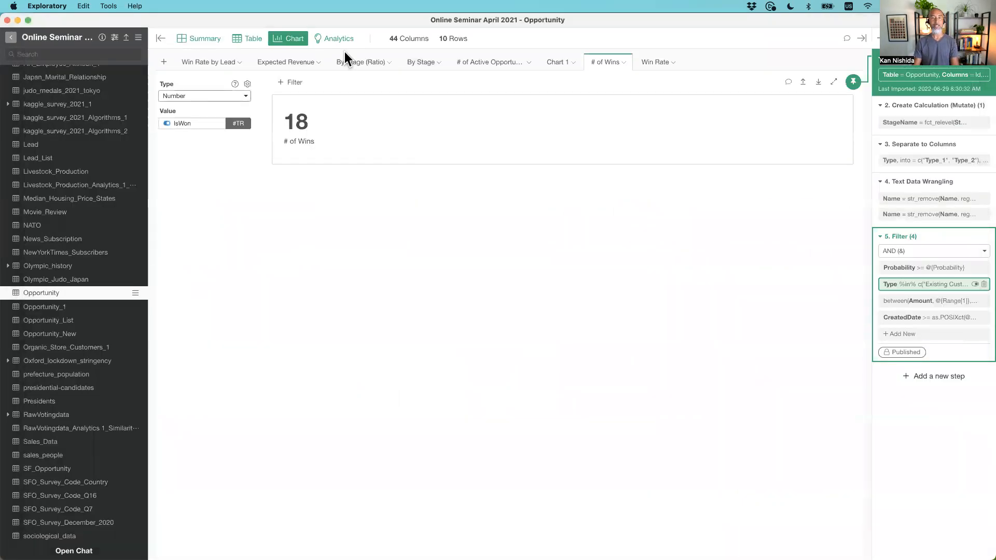
mouse_move(183, 61)
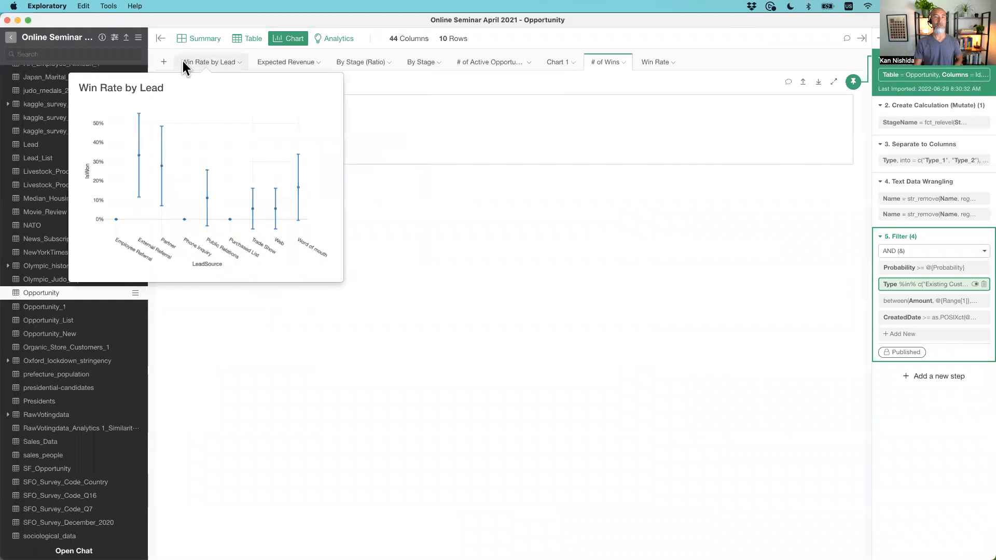
left_click(277, 61)
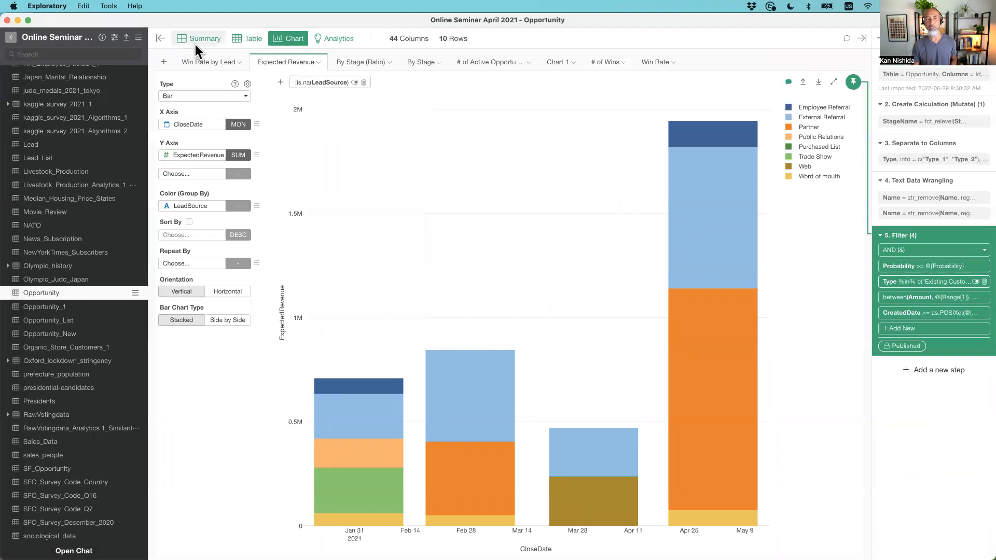
left_click(160, 38)
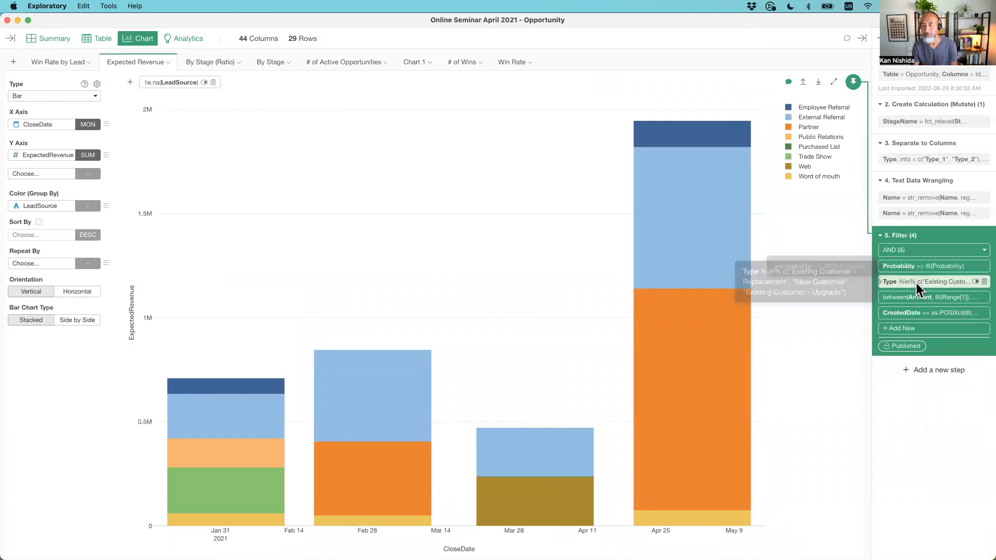
Step: Examine how the Probability condition in the Filter step uses a parameter, leaving it unchanged
left_click(909, 268)
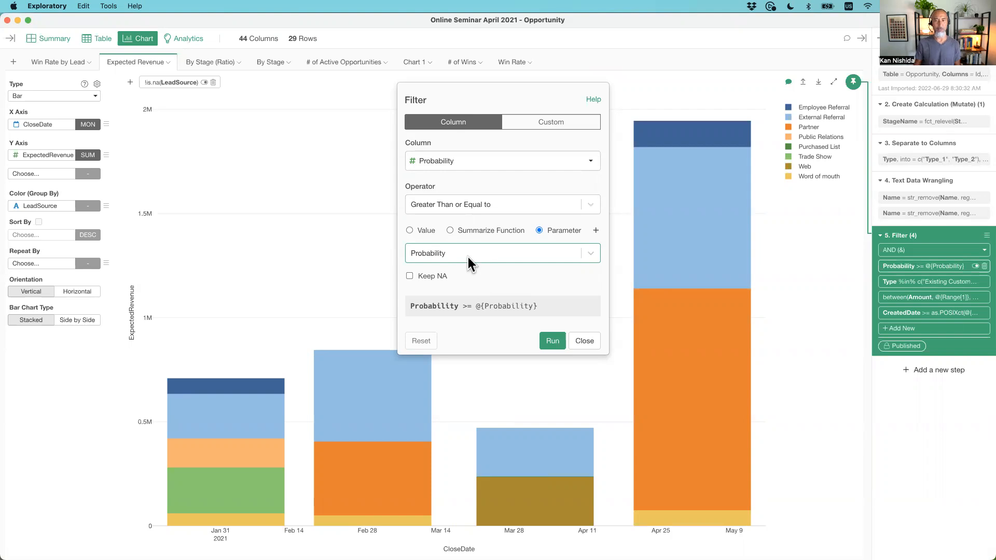
left_click(579, 340)
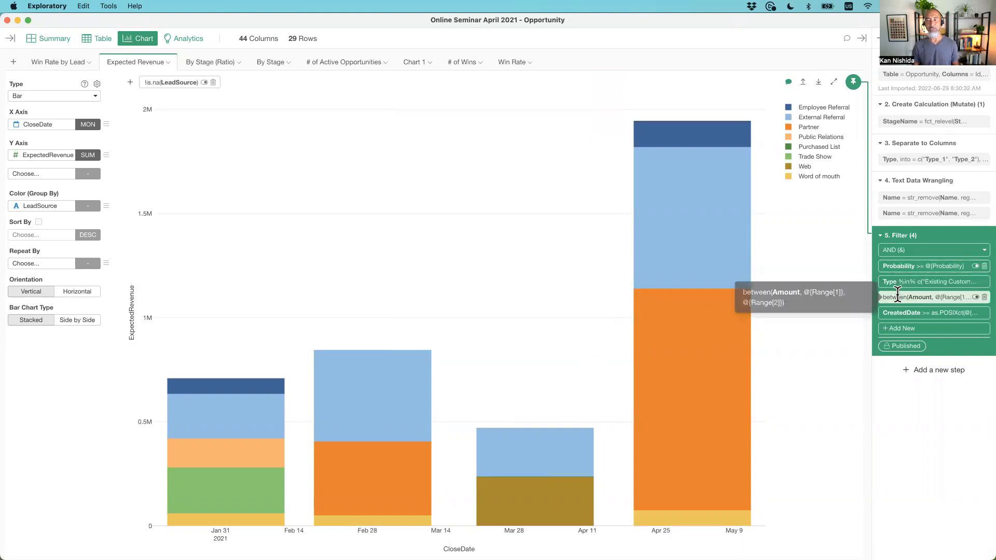
mouse_move(740, 325)
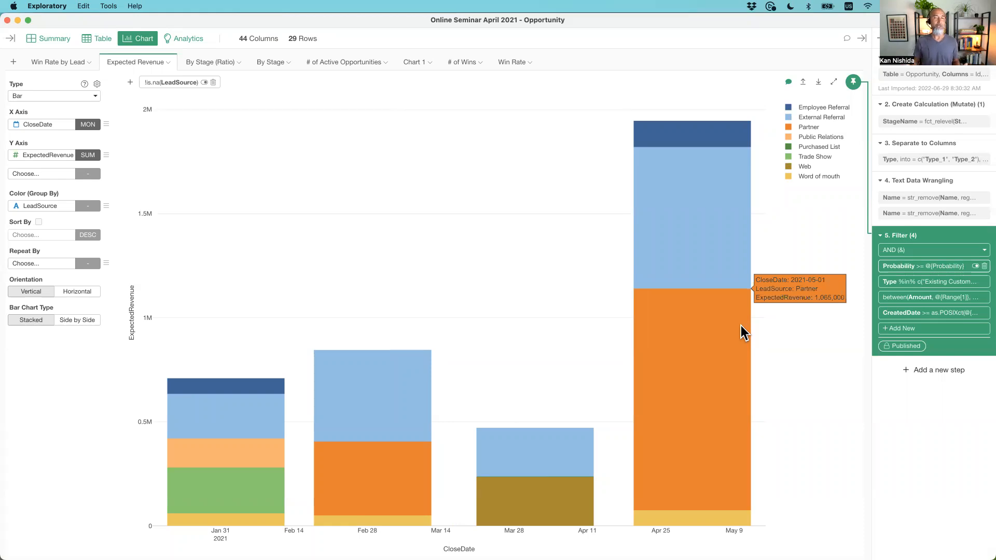
Step: Return to the dashboard and move the Stage parameter directly below Probability in the parameter layout
key("super+grave")
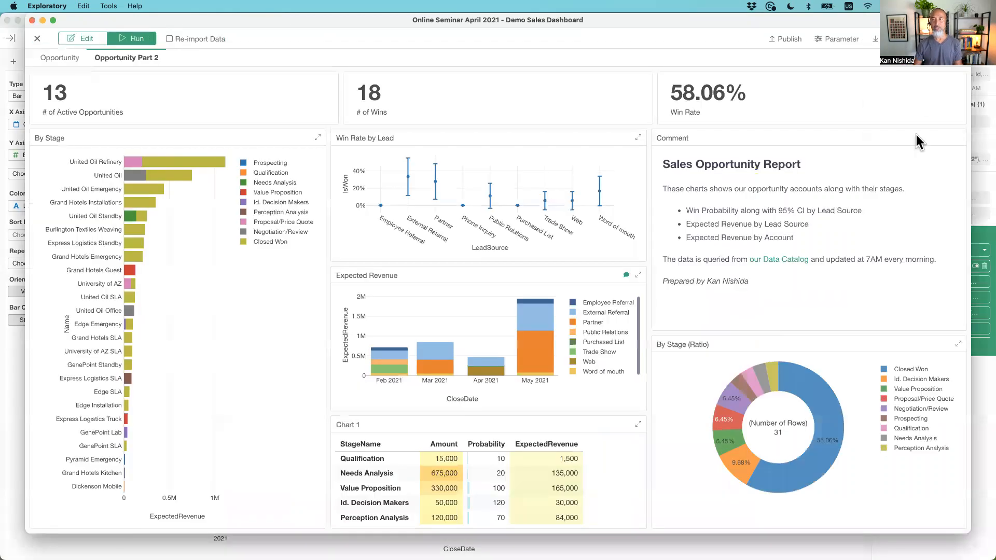
left_click(840, 40)
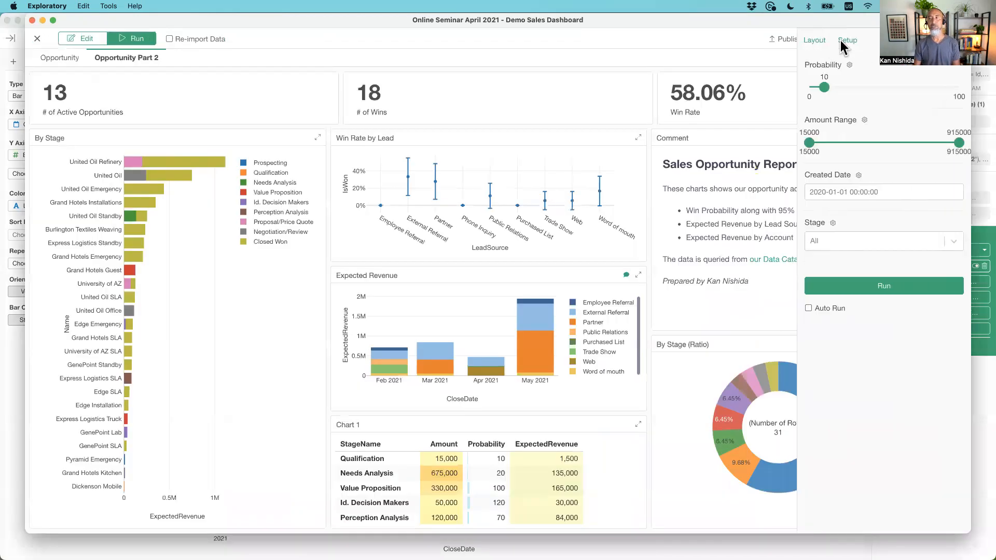
left_click(810, 44)
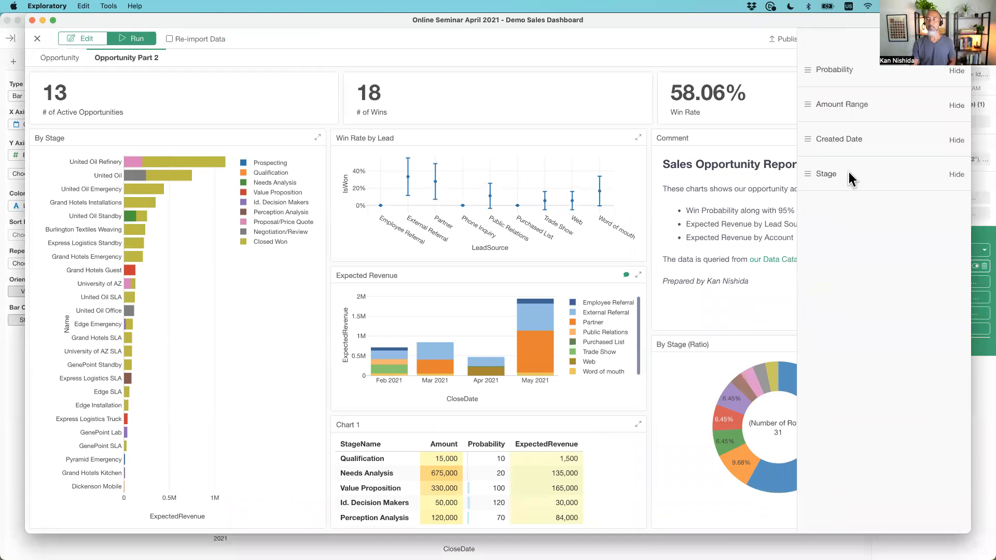
left_click_drag(845, 182, 832, 57)
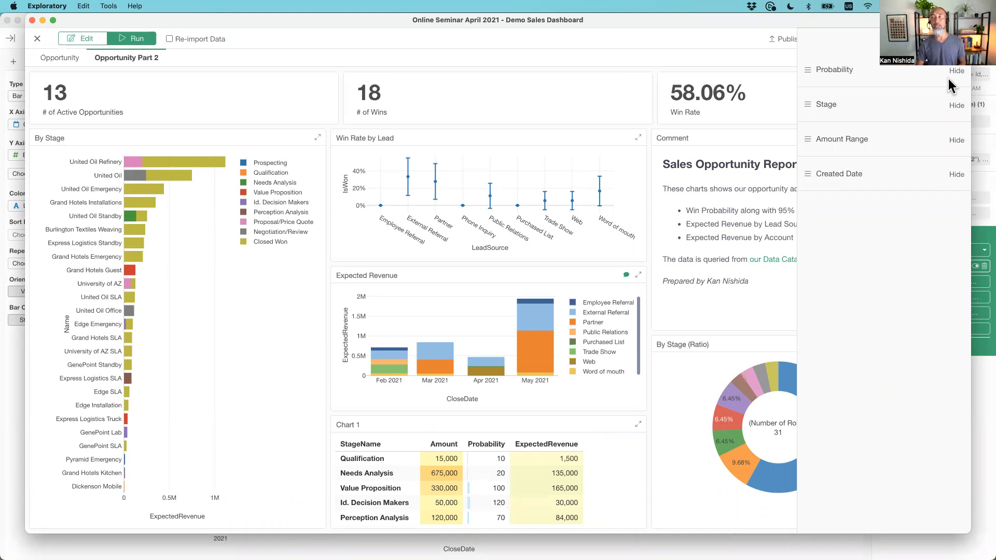
left_click(954, 40)
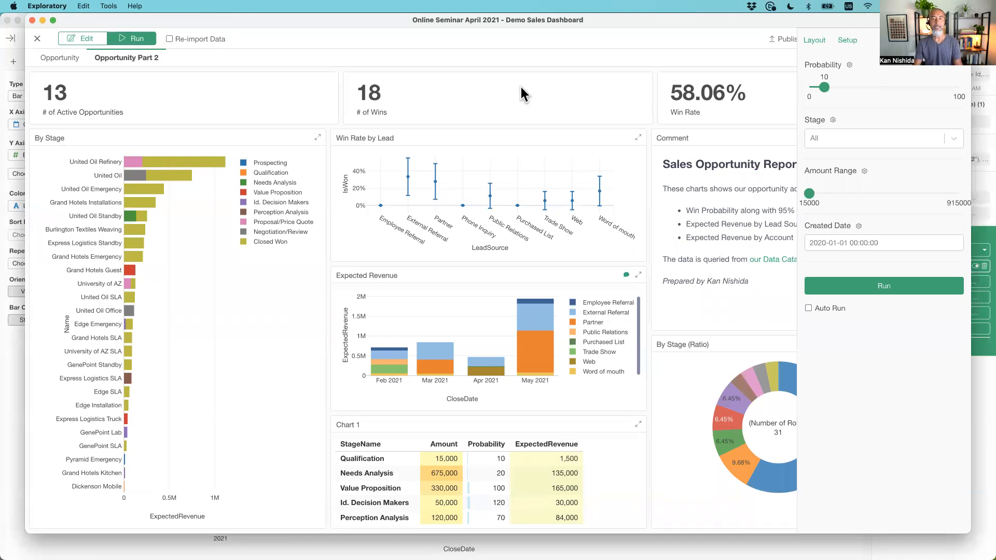
Step: In the Opportunity data frame, examine the Type condition in the Filter step and show the data summary
key("super+grave")
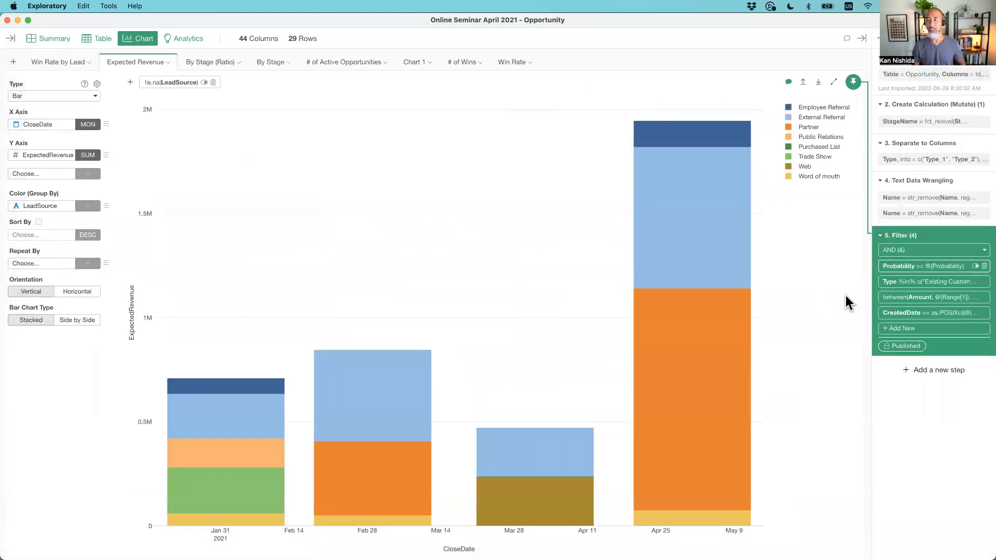
left_click(912, 281)
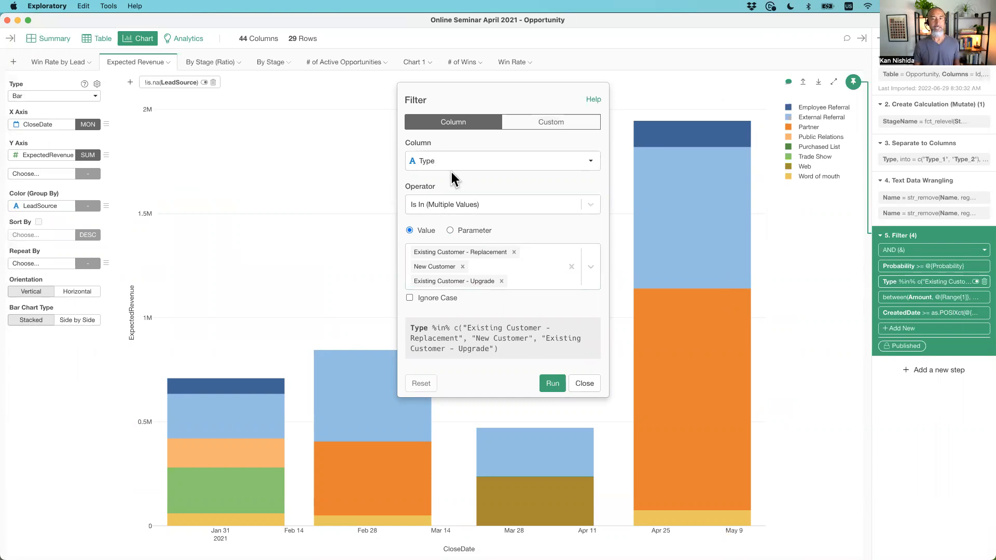
left_click(581, 384)
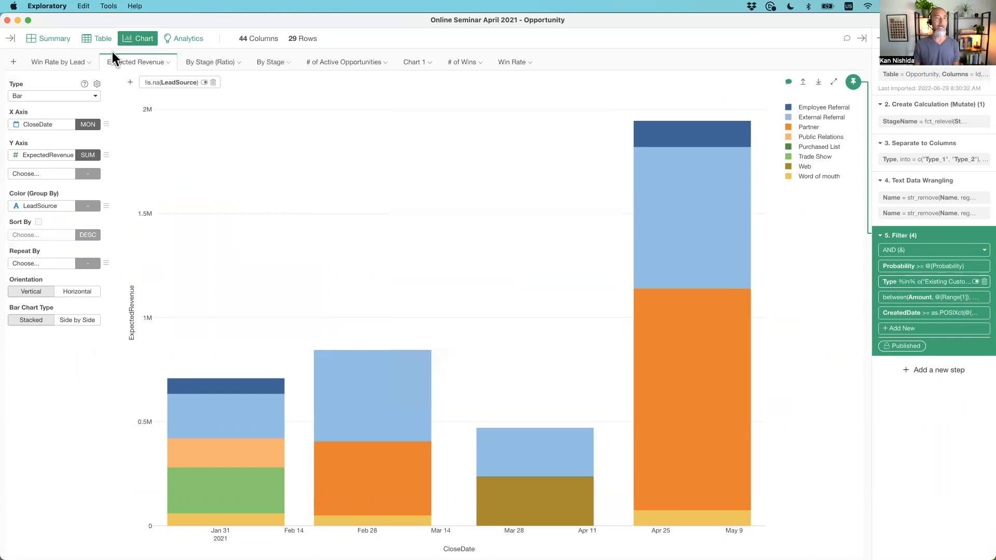
left_click(57, 36)
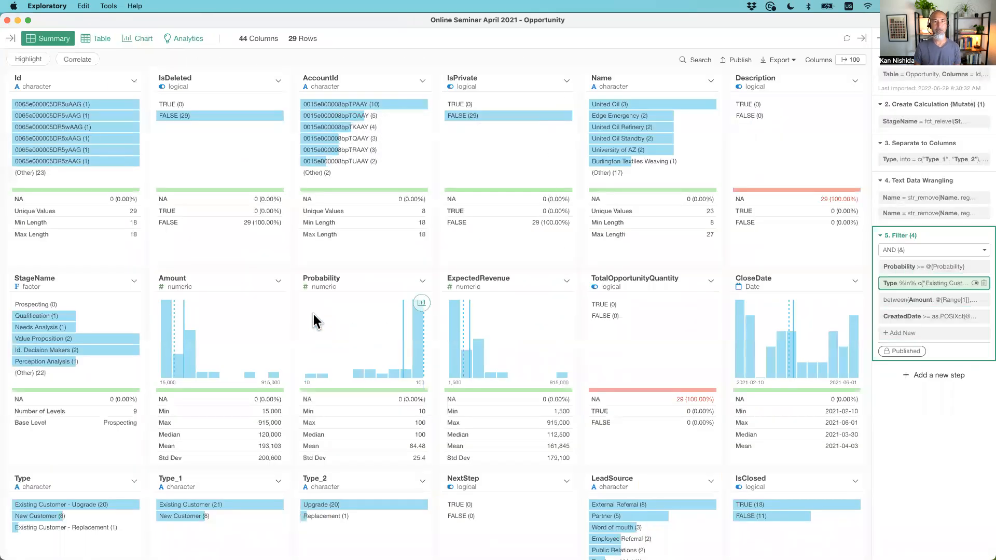
Step: Compare the Type column's summary at the Filter step with its summary at the Text Data Wrangling step
scroll(313, 313, "down", 10)
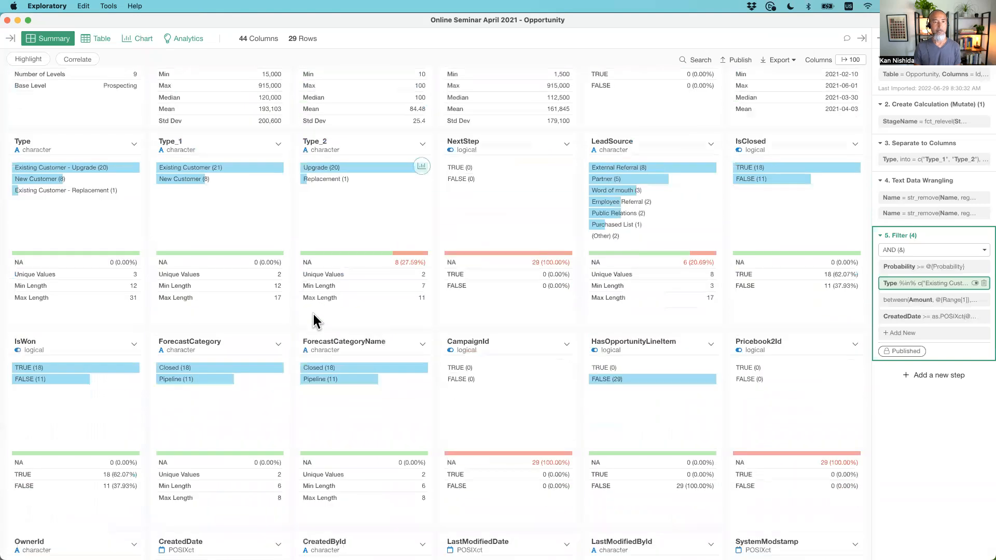
left_click(213, 145)
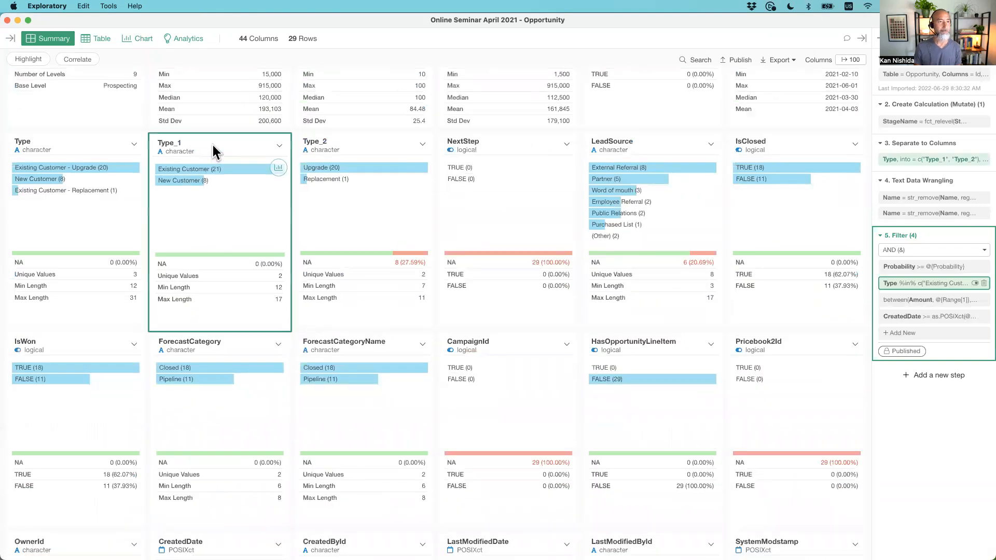
left_click(89, 137)
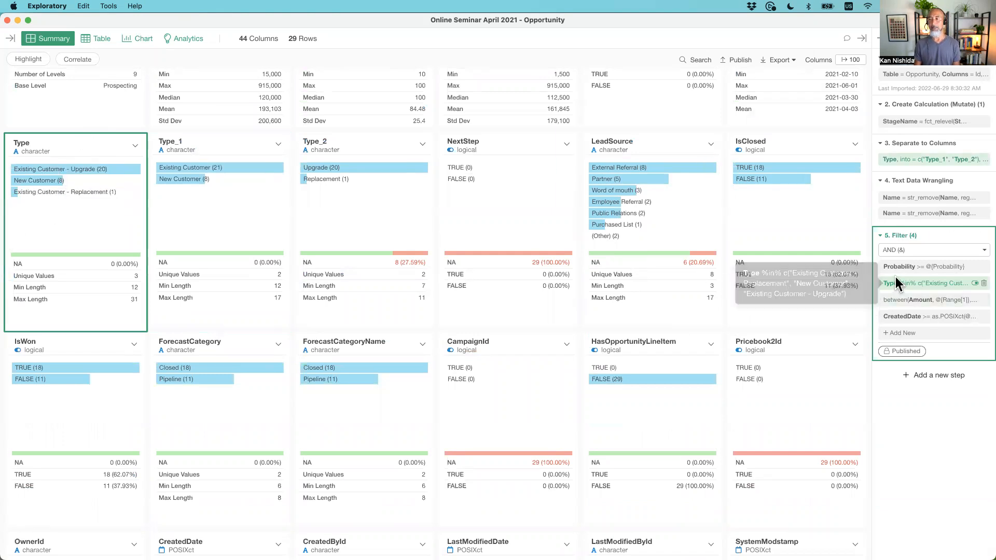
left_click(909, 178)
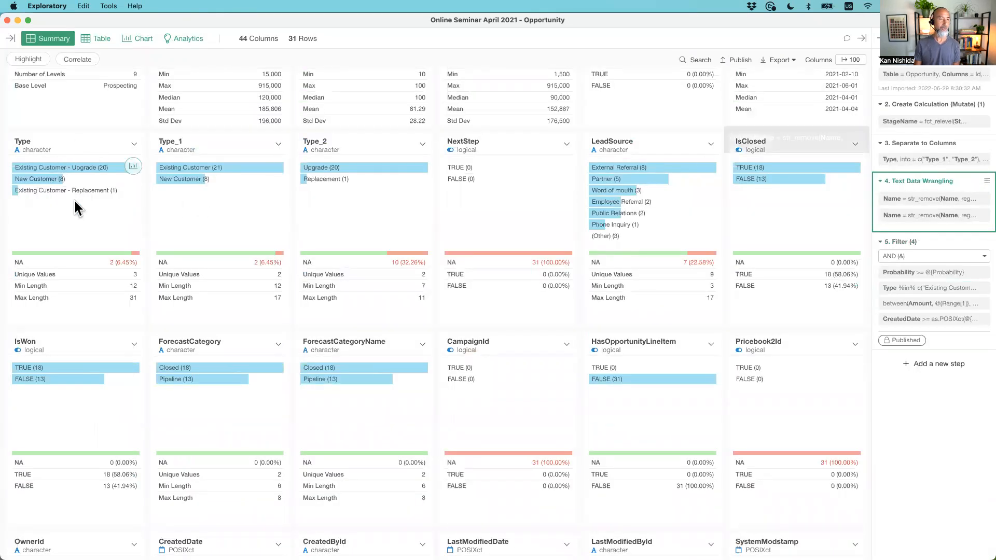
left_click(910, 244)
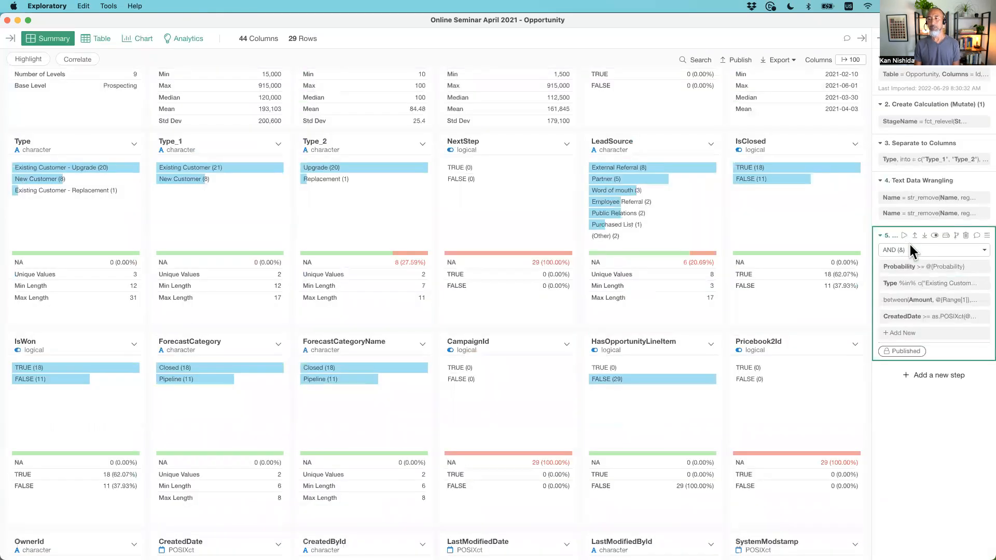
Step: Change the Type condition in the Filter step to use the OpportunityType (Multi Select) parameter and run it
left_click(905, 284)
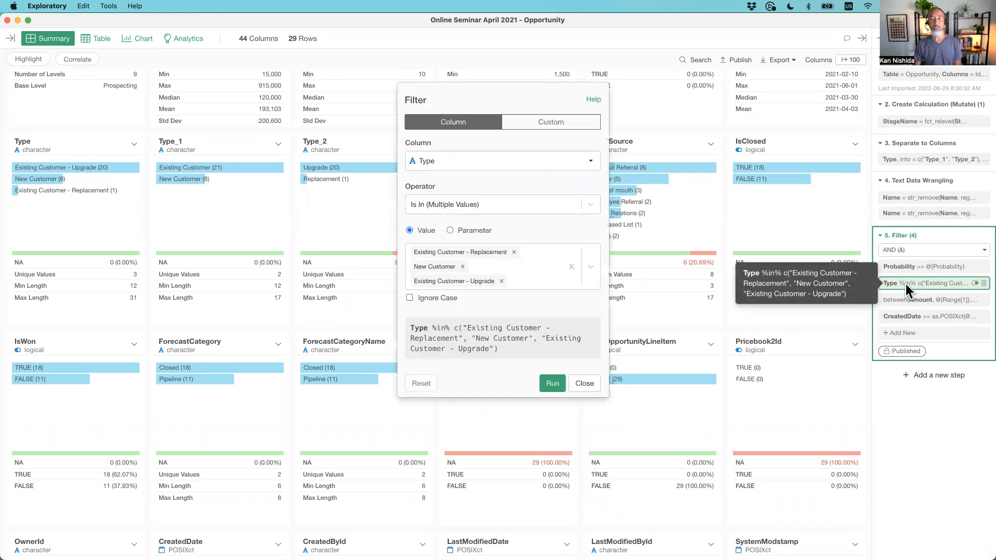
left_click(463, 231)
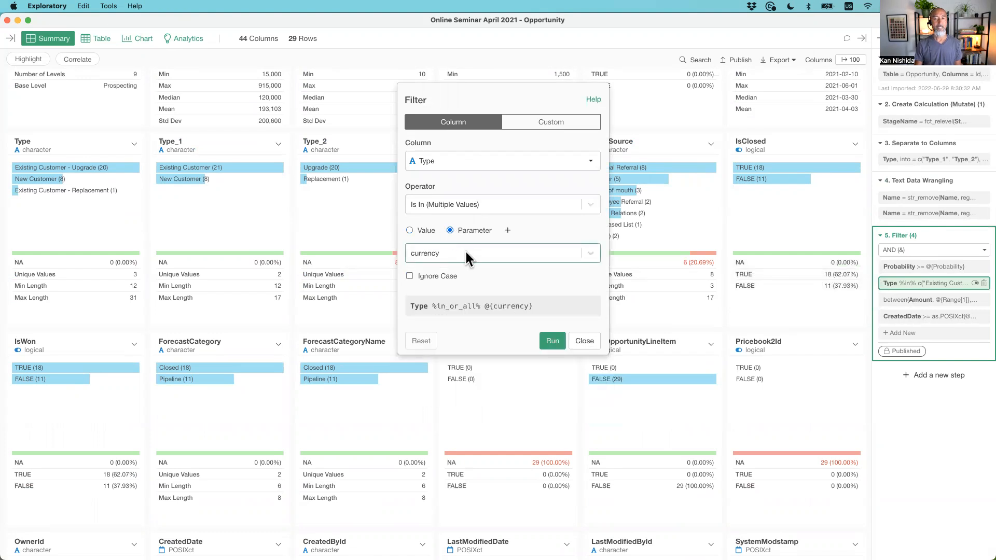
left_click(466, 252)
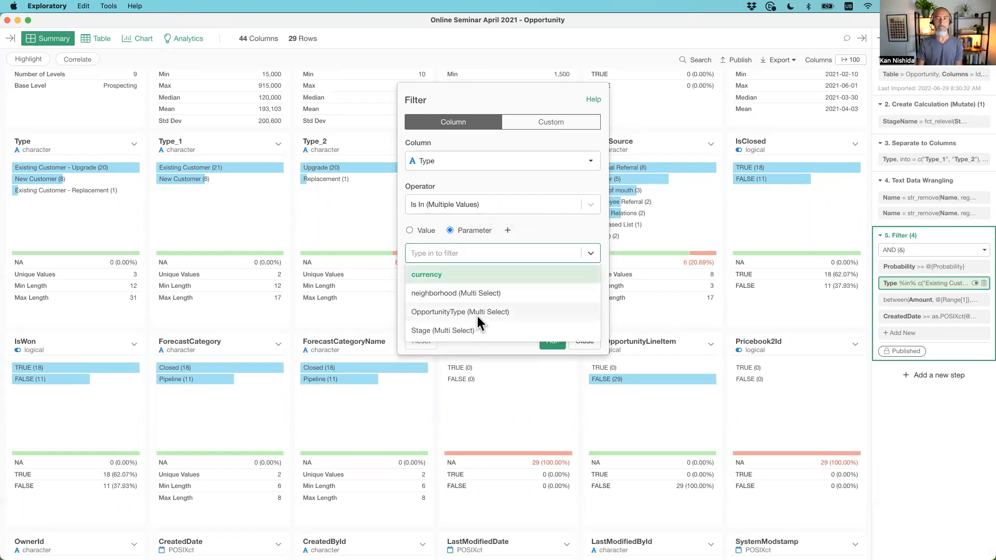
left_click(445, 313)
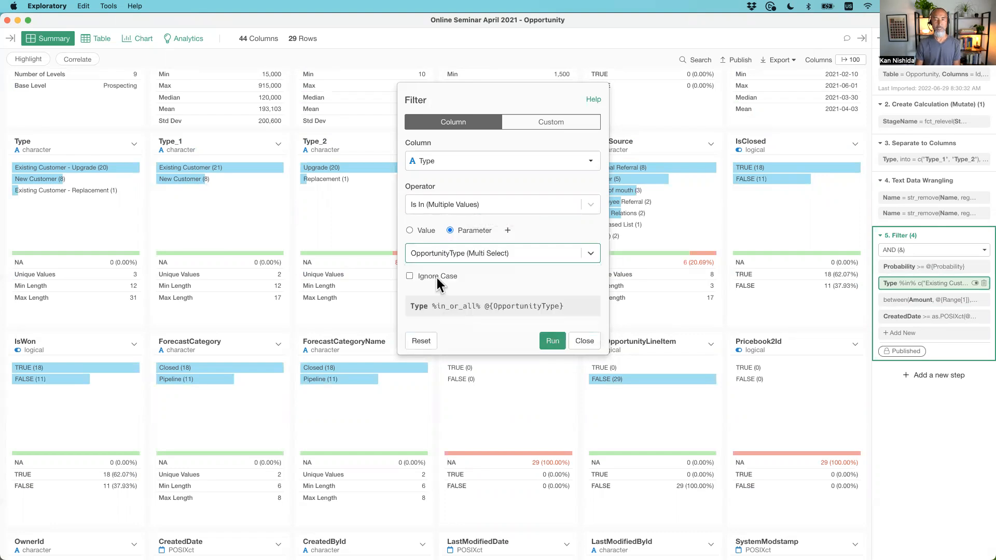
left_click(552, 341)
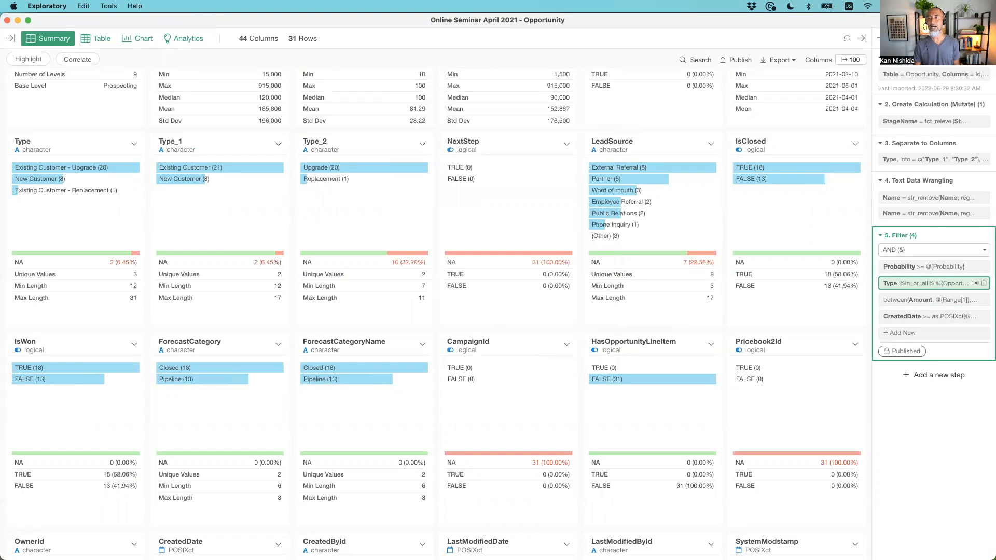
Step: Check the parameter controls for the Opportunity data frame, including Opportunity Type
left_click(898, 38)
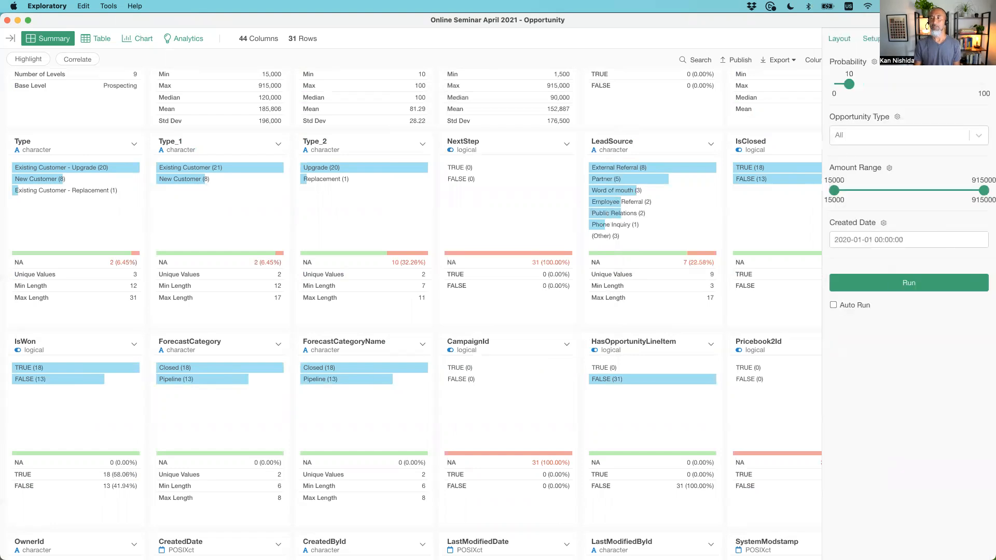
left_click(909, 283)
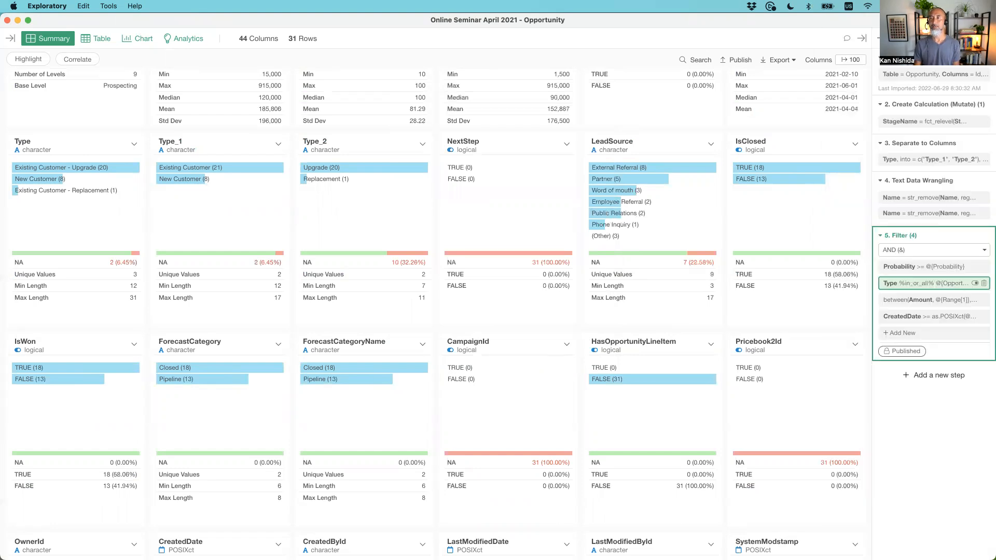
left_click(898, 38)
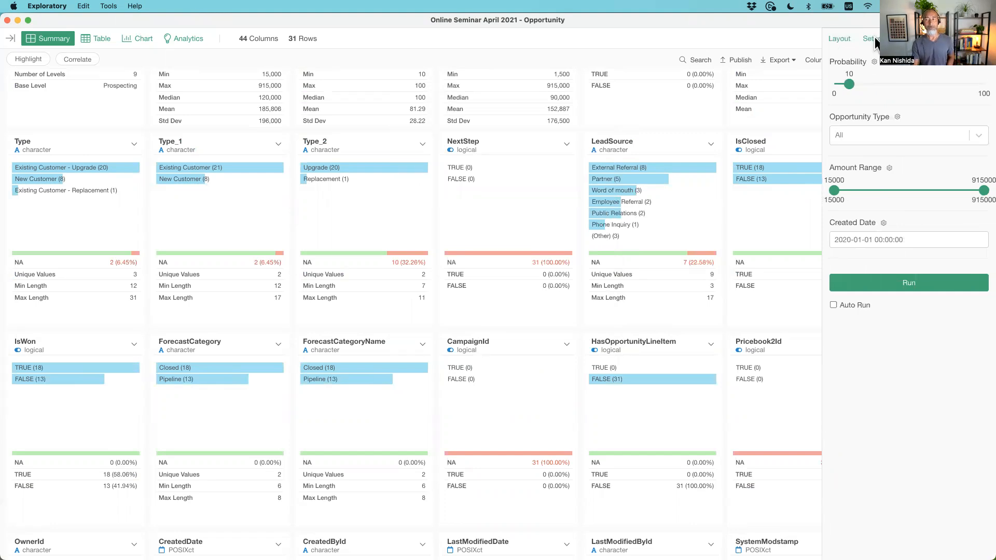
left_click(909, 283)
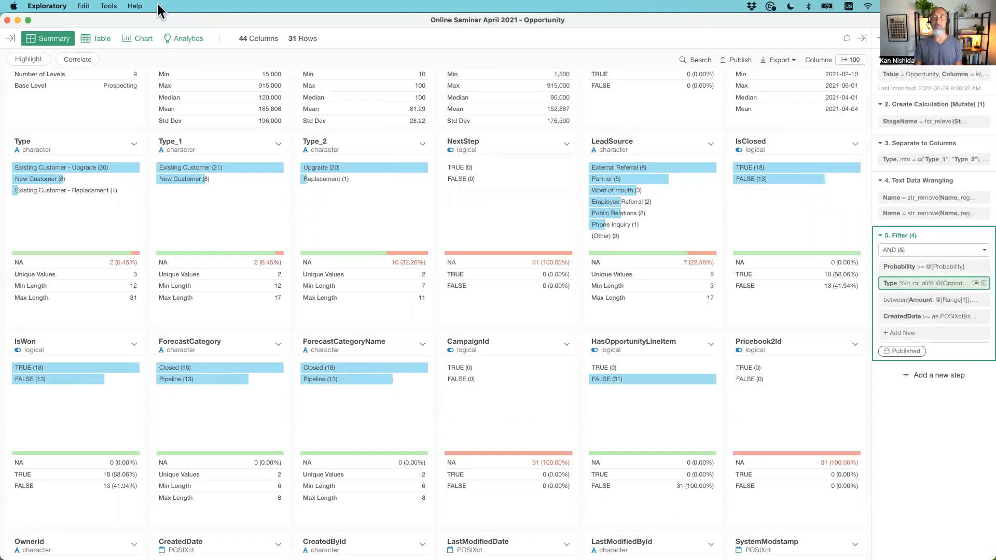
Step: Expand the data frame list, bring up the project's parameter definitions and show the settings of OpportunityType
left_click(10, 39)
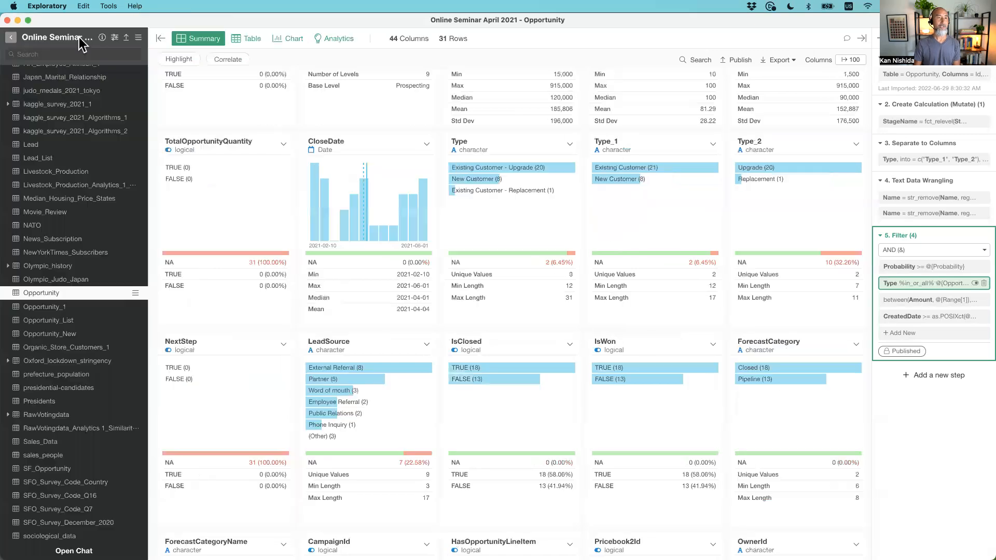
left_click(136, 39)
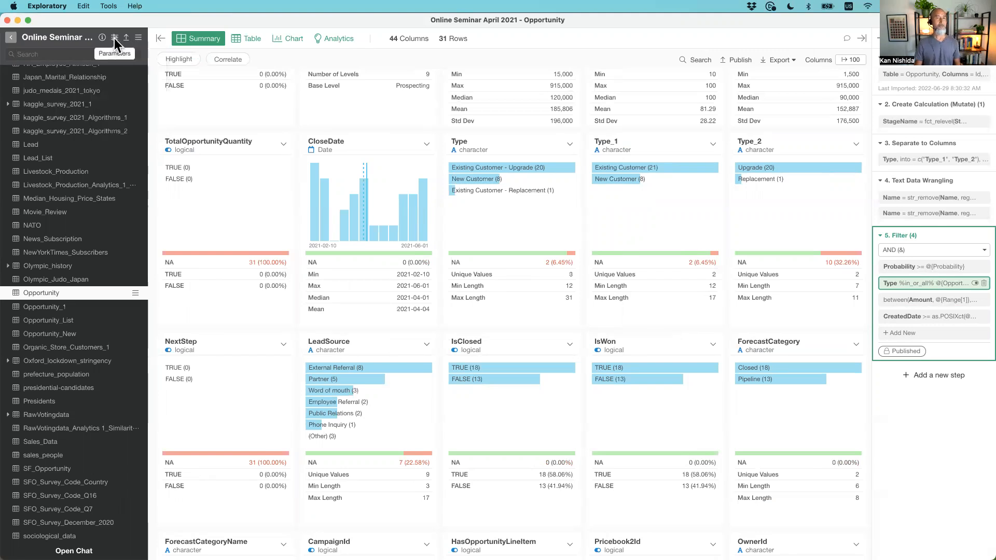
left_click(114, 39)
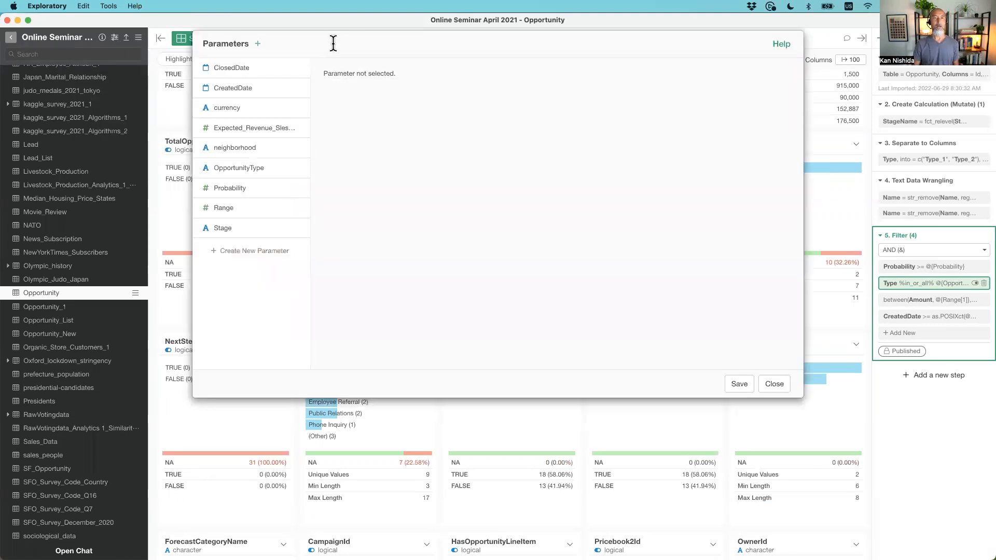
left_click_drag(355, 39, 360, 67)
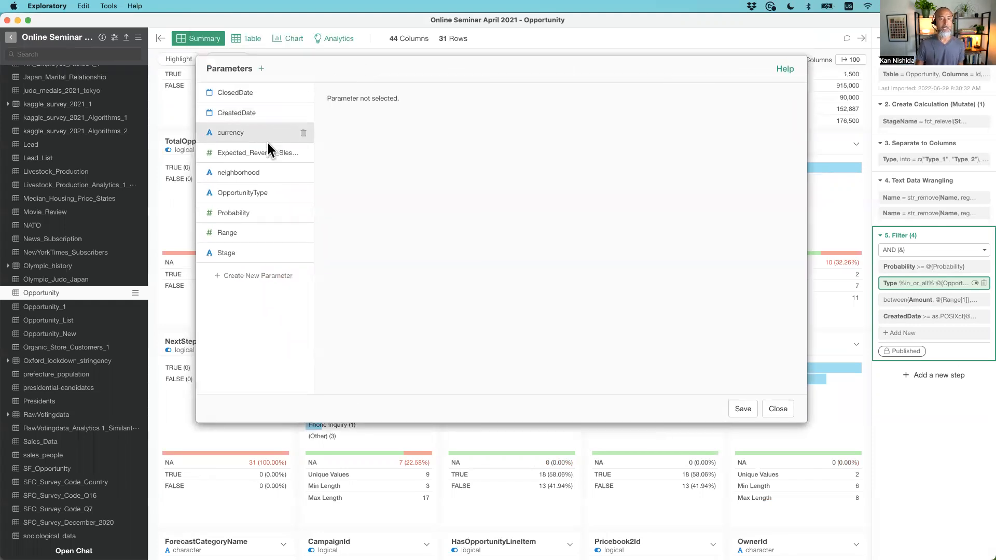
left_click(261, 198)
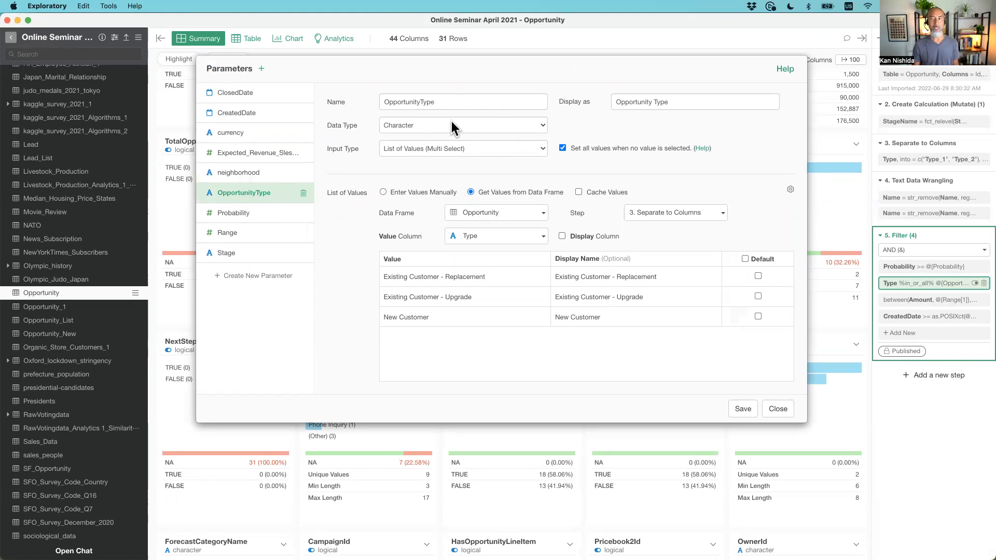
Step: Examine OpportunityType's input types and value sources, keeping List of Values (Multi Select) and values from the data frame
left_click(460, 152)
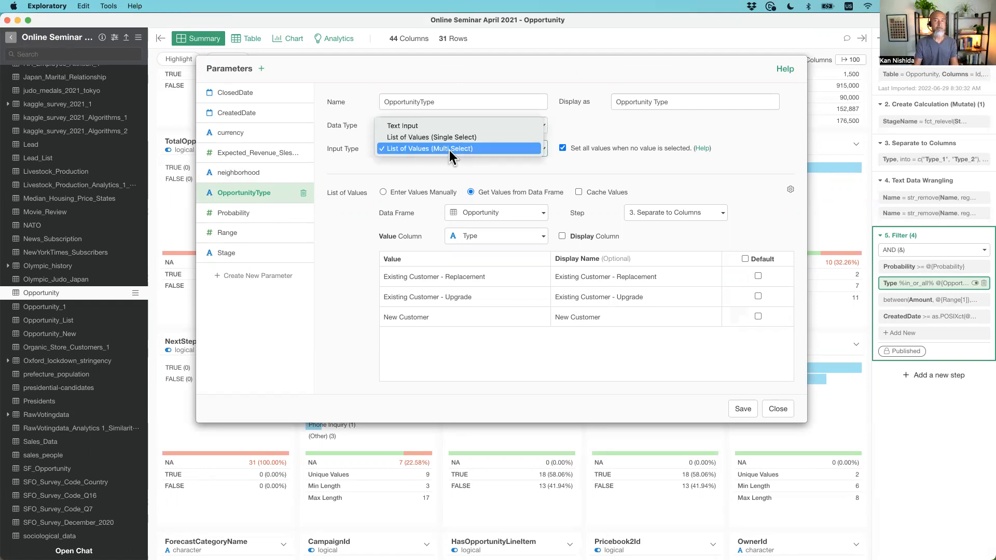
left_click(450, 151)
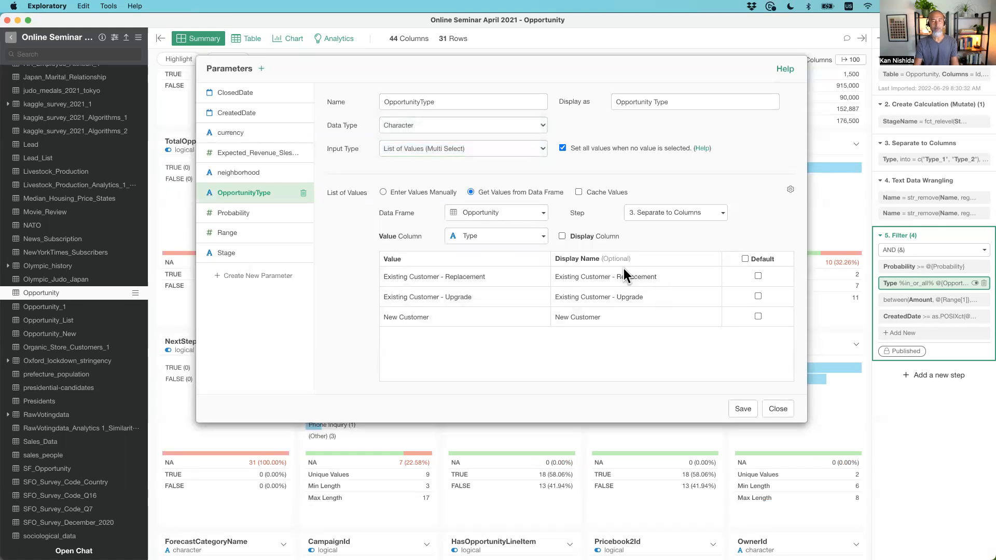
left_click(432, 192)
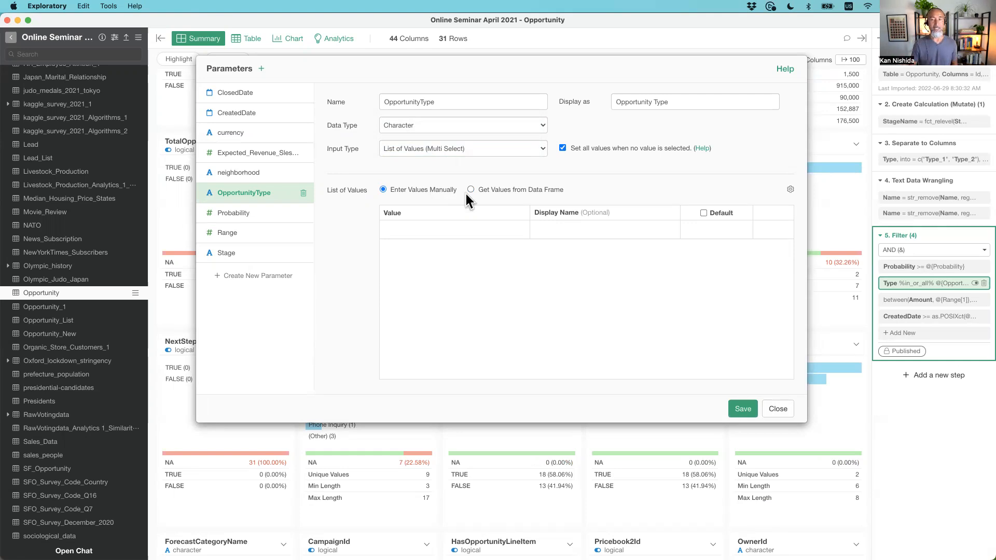
left_click(486, 191)
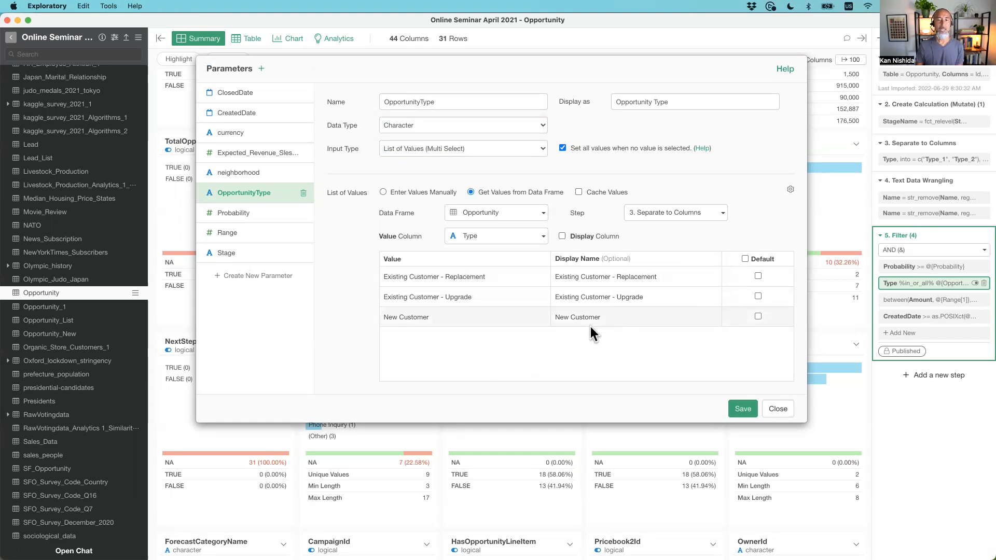
Step: Switch to the Keynote presentation and view slides 54 and 55 about finding tutorials on parameters
key("super+Tab")
left_click(320, 283)
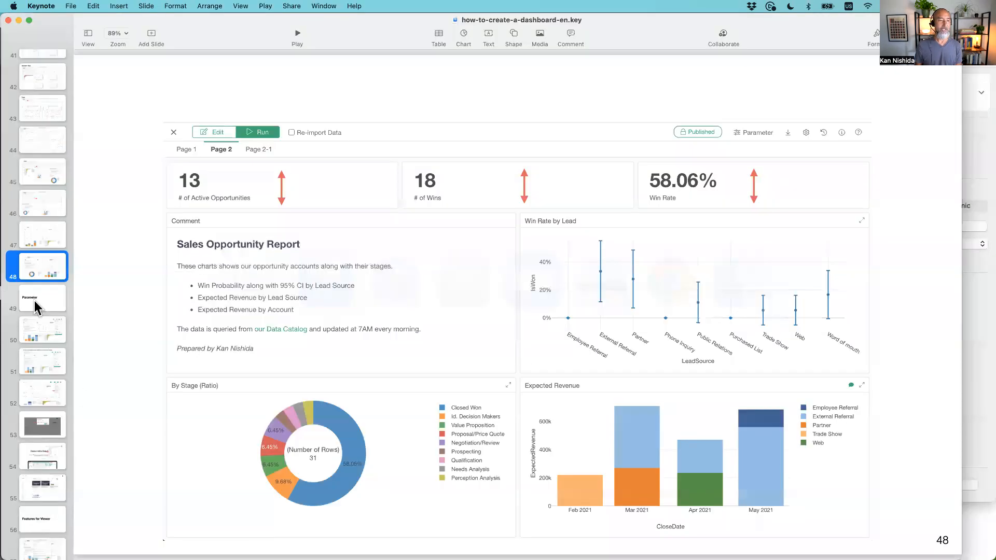
left_click(36, 453)
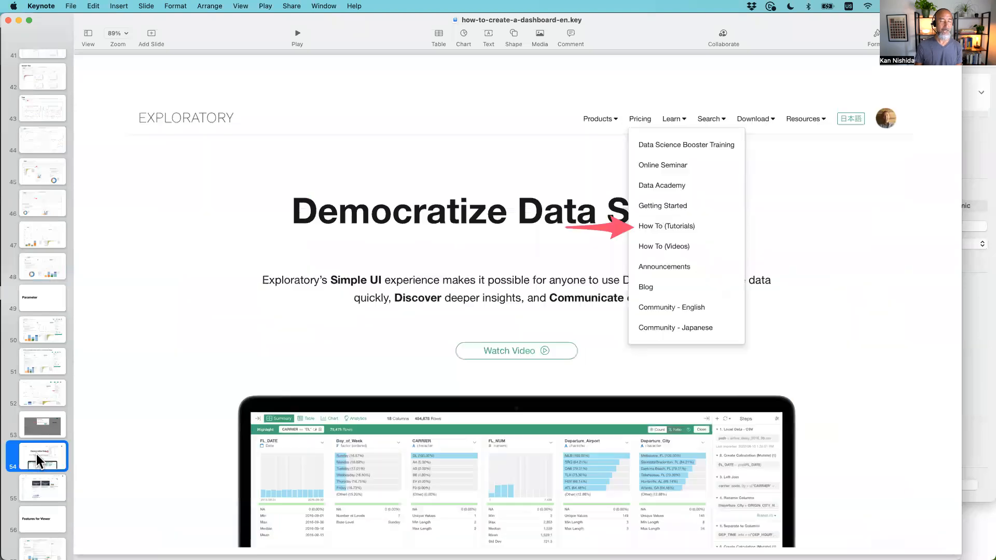
scroll(36, 453, "down", 5)
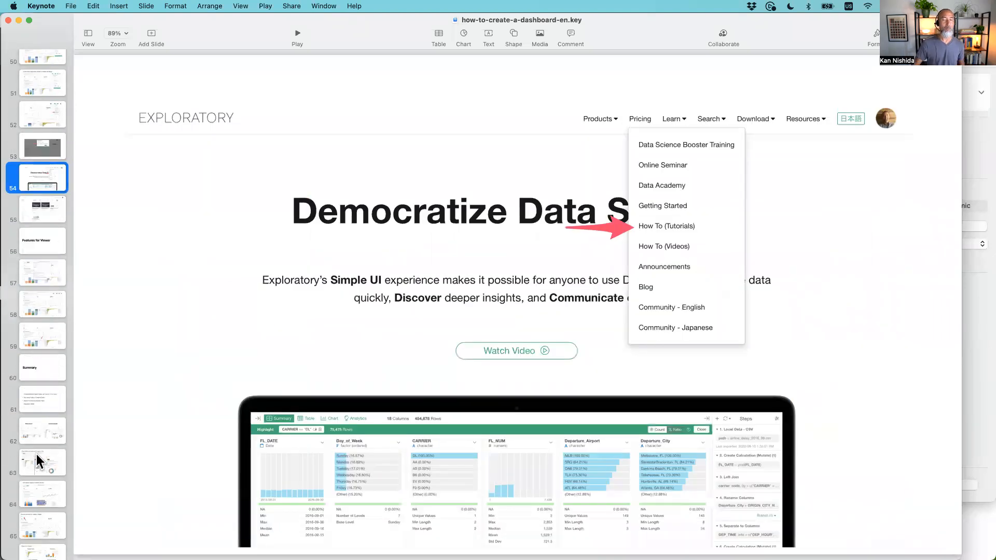
scroll(36, 454, "down", 2)
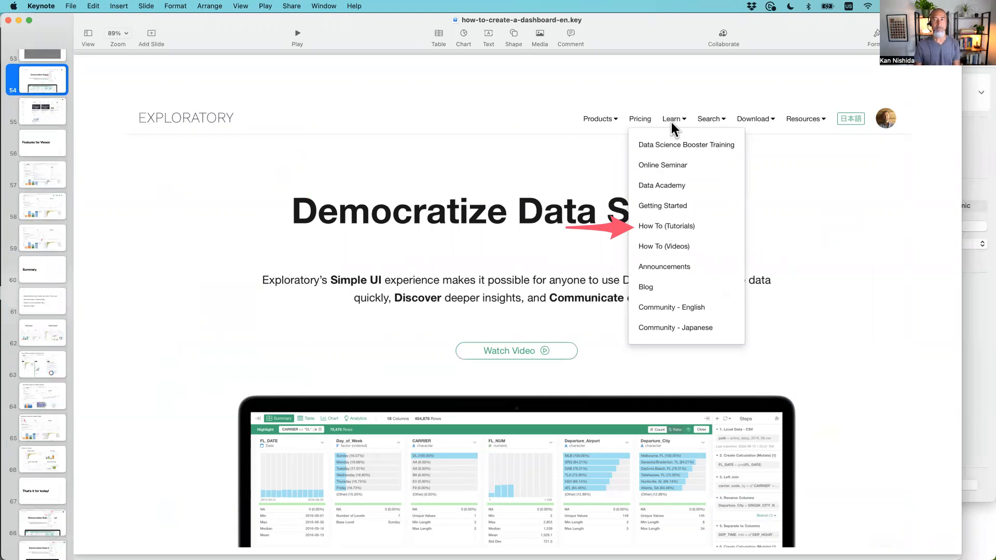
left_click(41, 107)
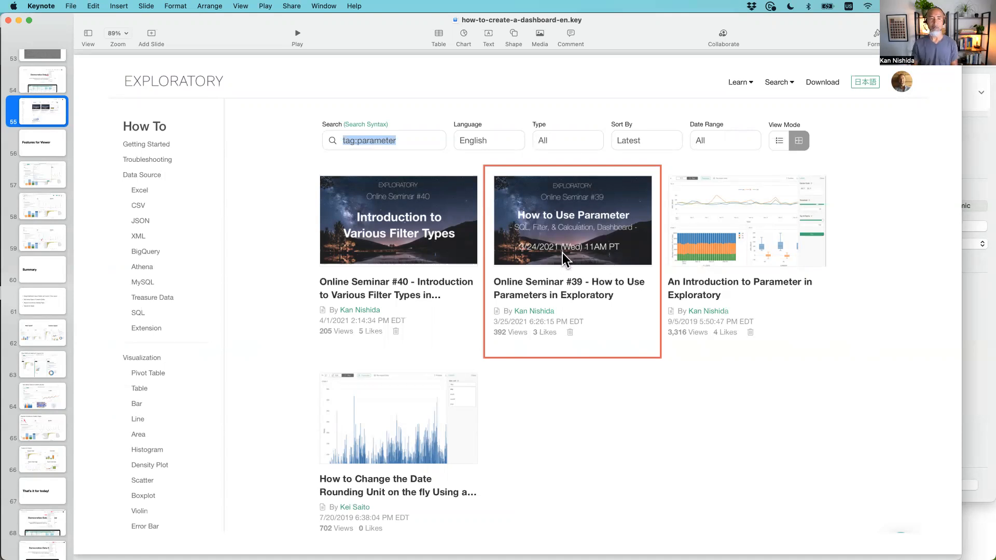
Step: Return to Exploratory and close the parameter definitions, saving the changes
key("super+Tab")
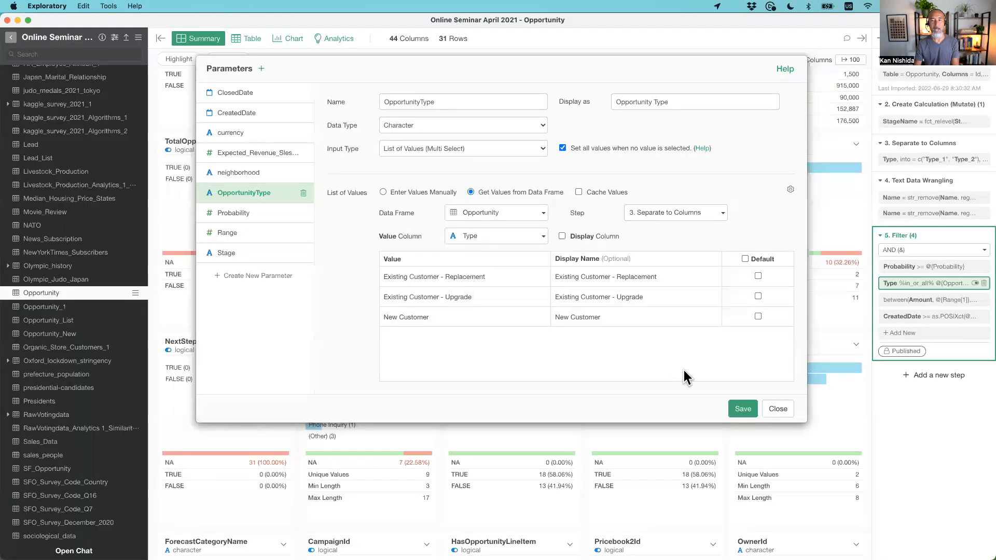
left_click(779, 410)
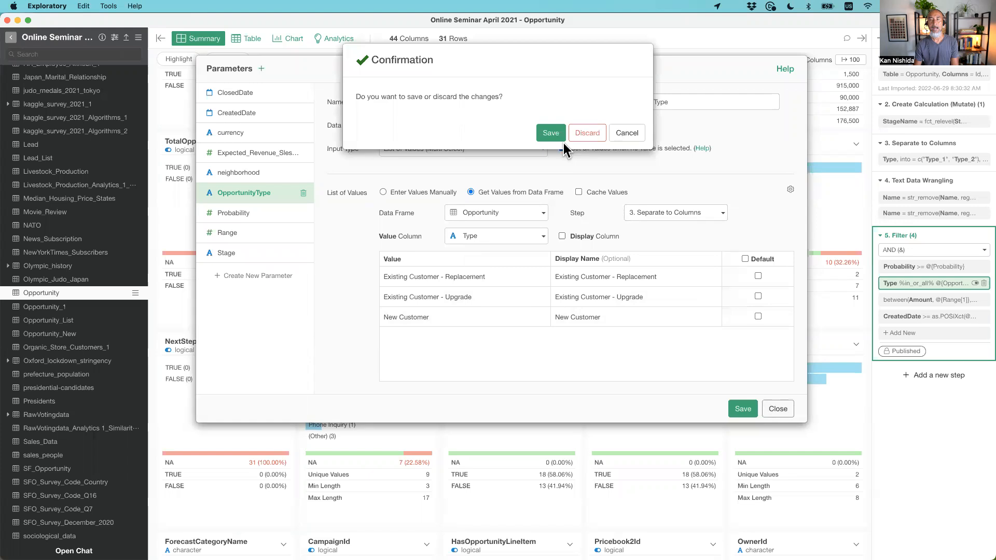
left_click(551, 133)
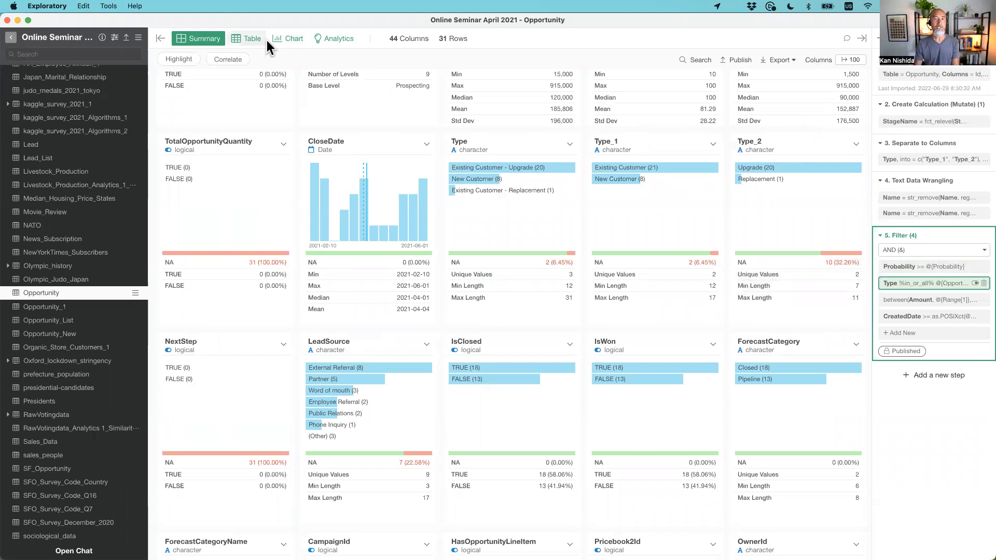
Step: Show the By Stage chart and examine how its StageName filter uses the Stage parameter, leaving it unchanged
left_click(287, 39)
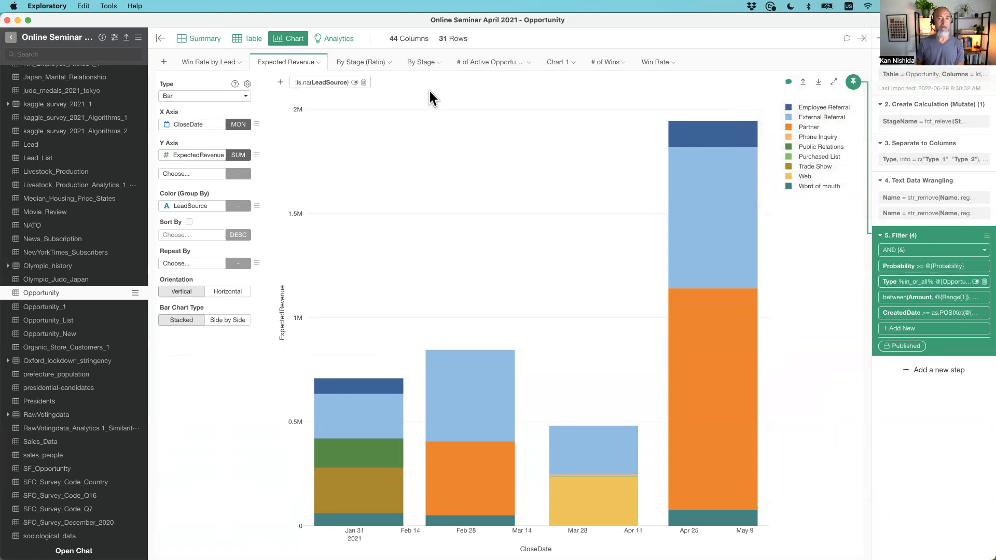
left_click(414, 63)
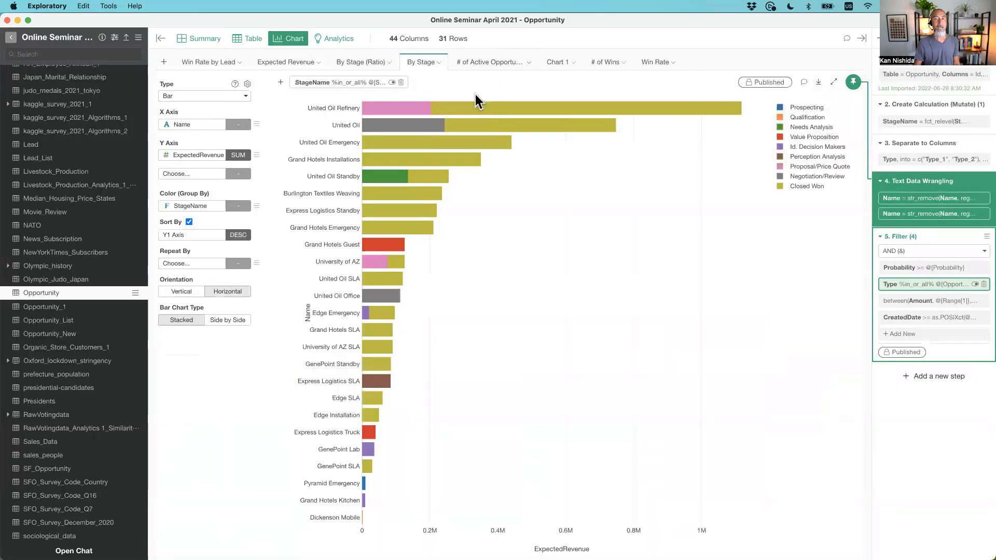
left_click(342, 80)
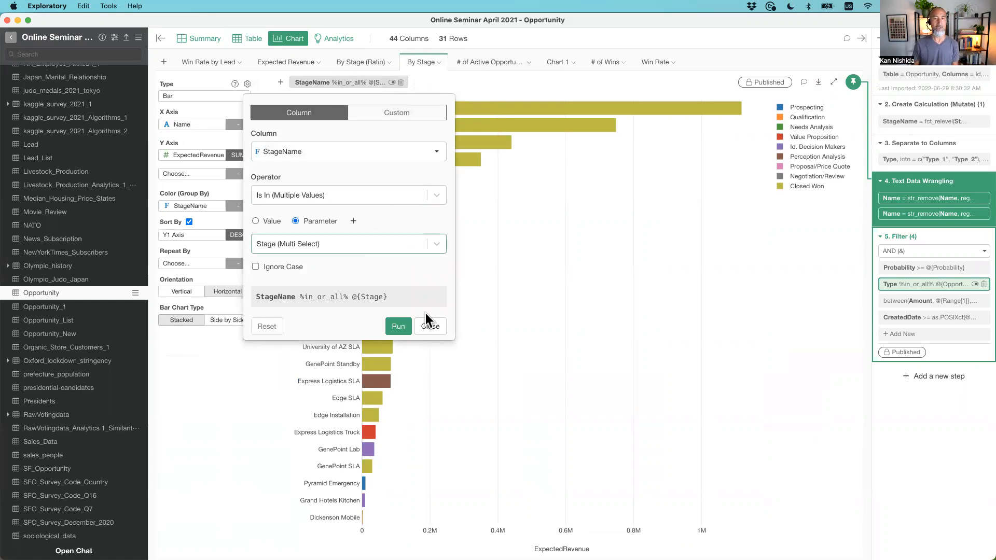
left_click(429, 326)
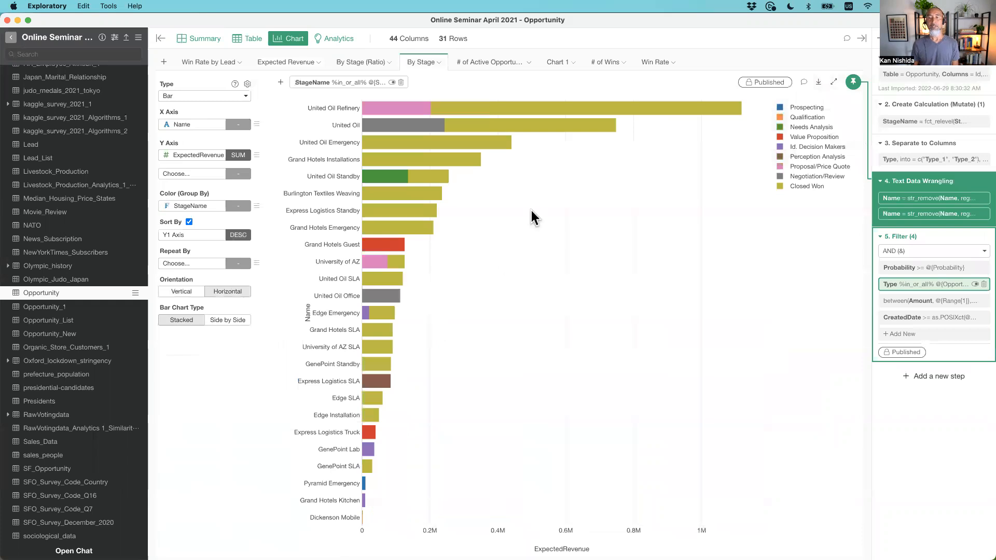
Step: Return to the Demo Sales Dashboard window, reload its parameter pane to include Opportunity Type, and close the pane
key("super+grave")
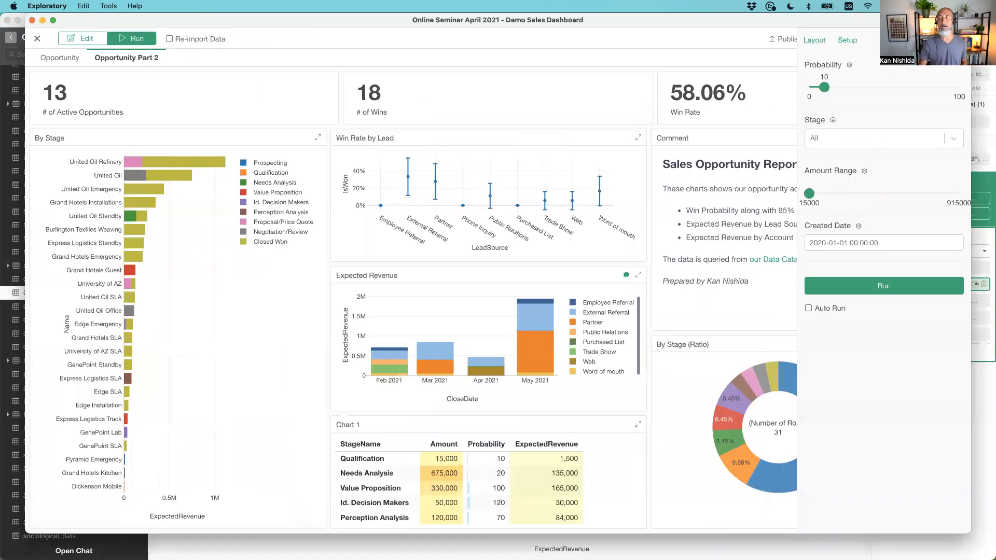
left_click(958, 40)
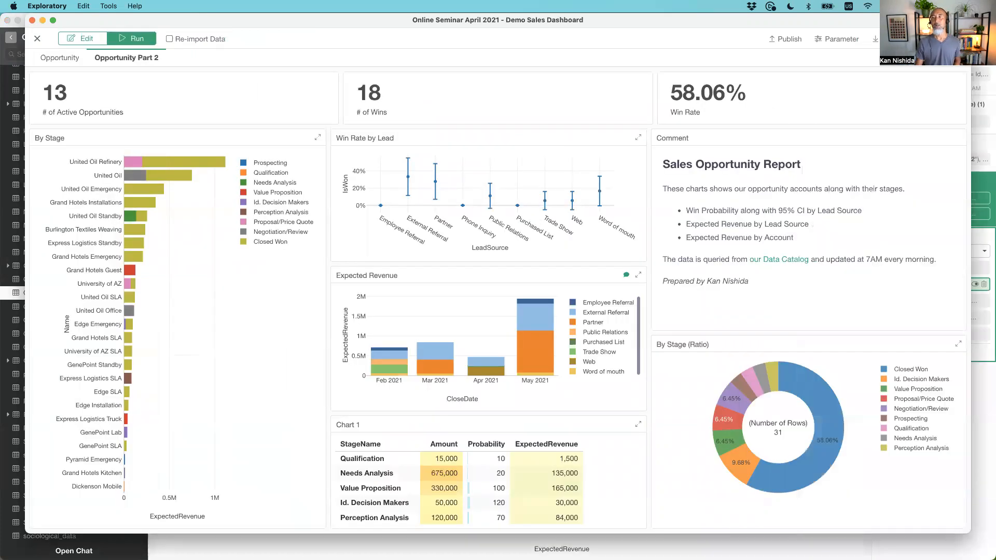
left_click(840, 38)
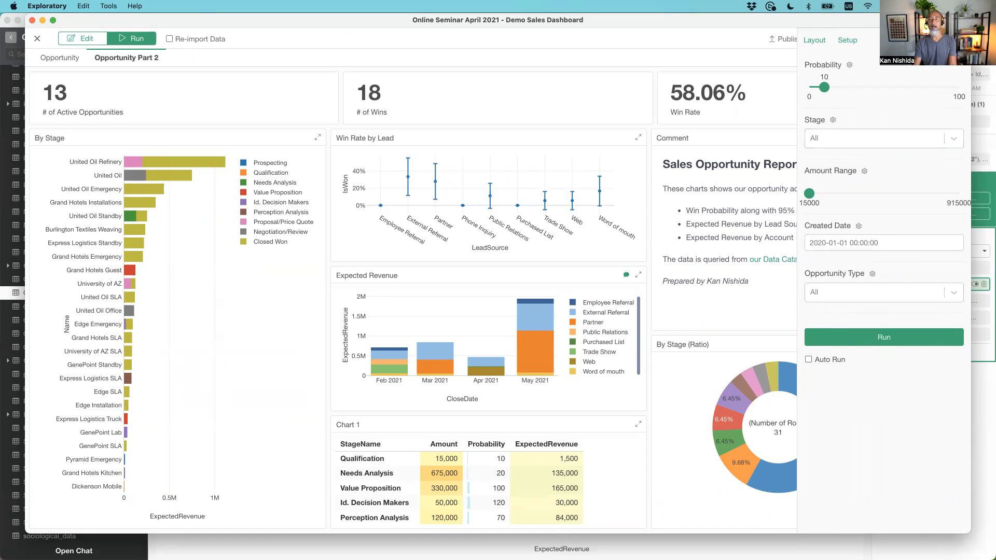
left_click(958, 40)
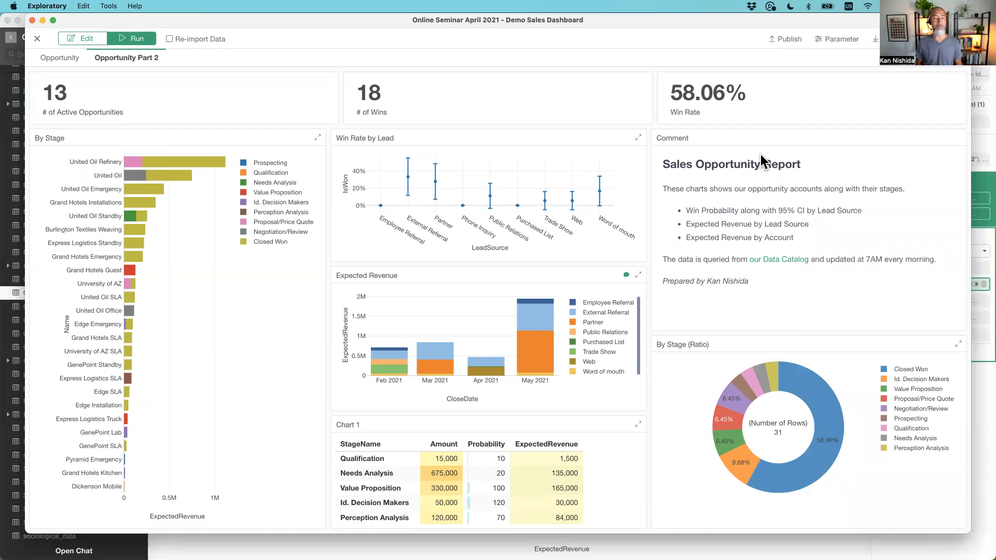
Step: Publish the Demo Sales Dashboard in private mode with CSV download allowed, under the individual account rather than a team
left_click(789, 40)
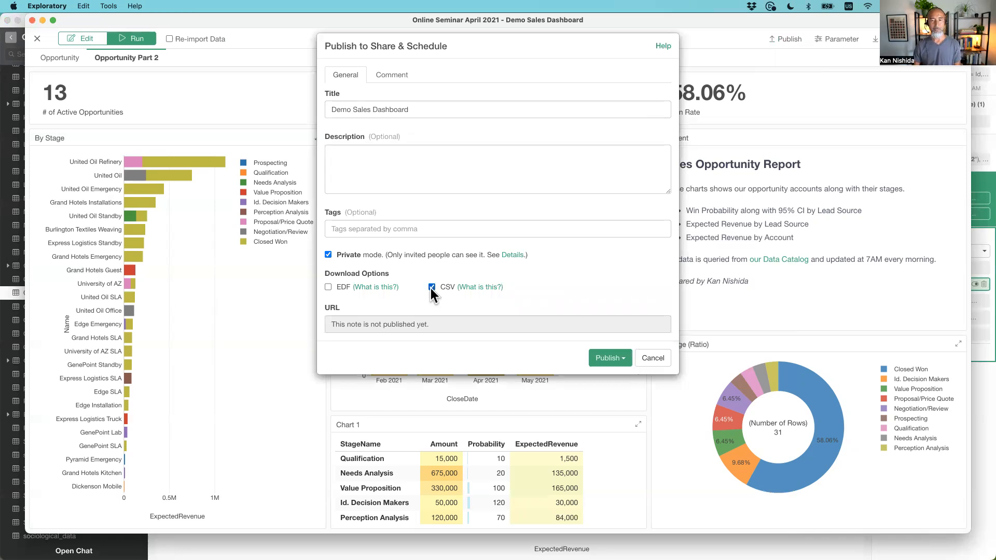
left_click(619, 357)
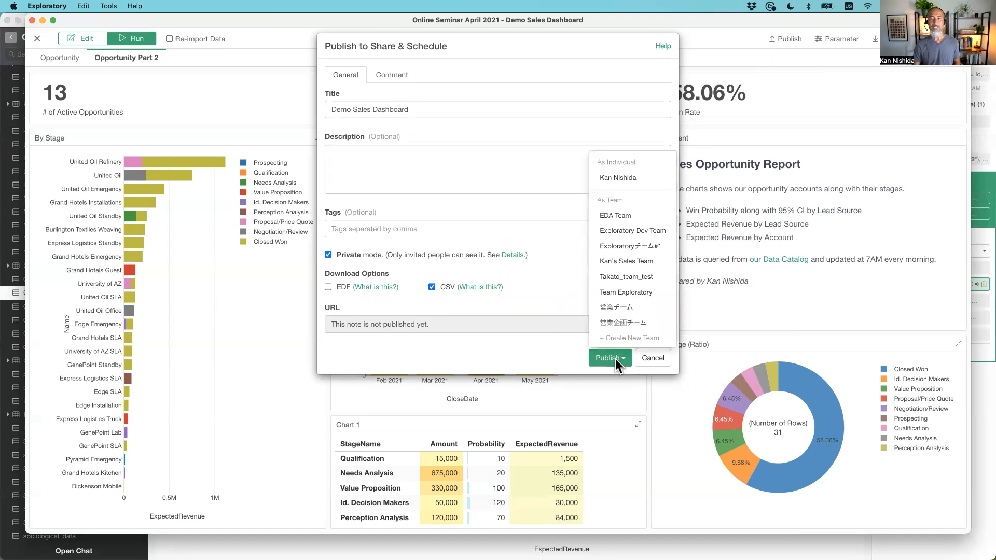
left_click(618, 179)
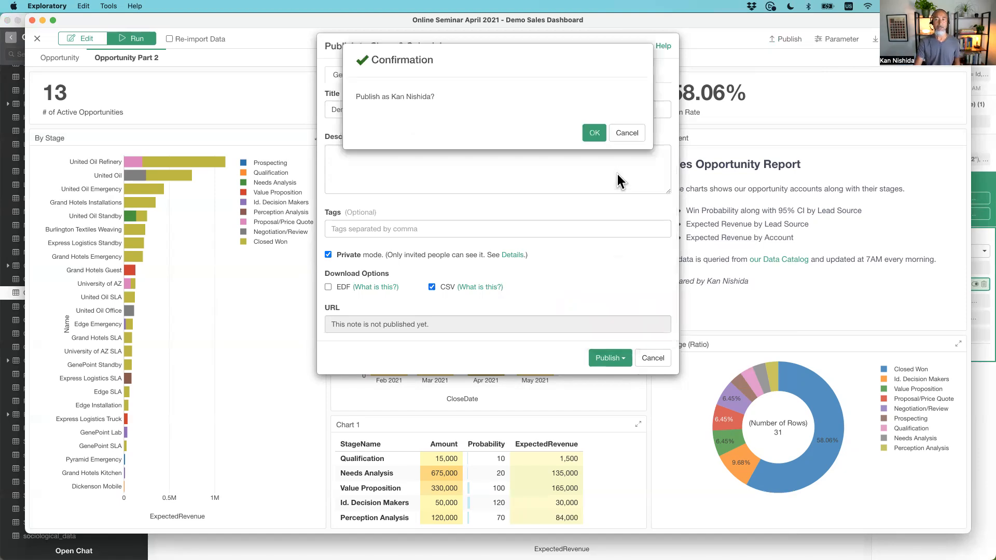
left_click(595, 133)
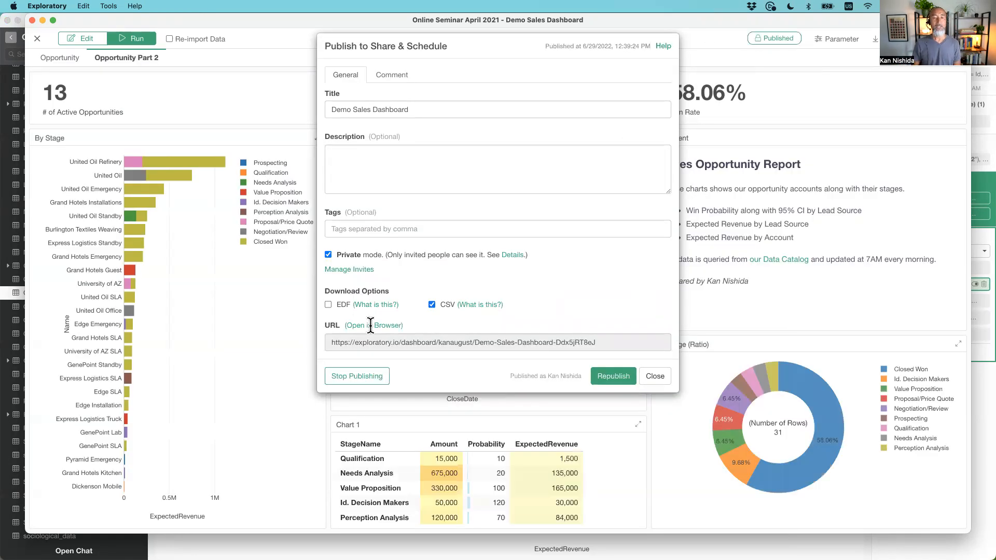
Step: Open the published dashboard in the Safari browser and widen its window across the screen
left_click(386, 324)
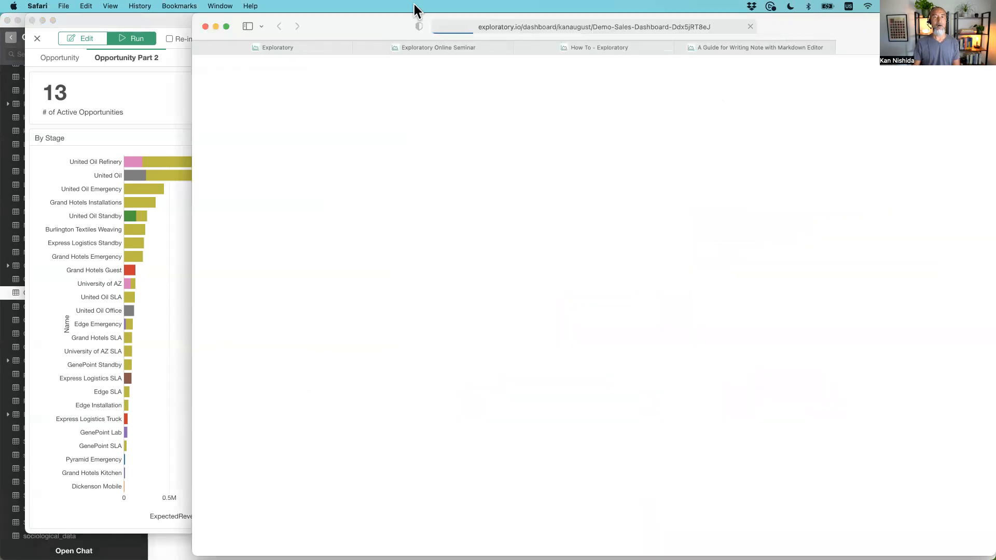
left_click_drag(325, 24, 148, 24)
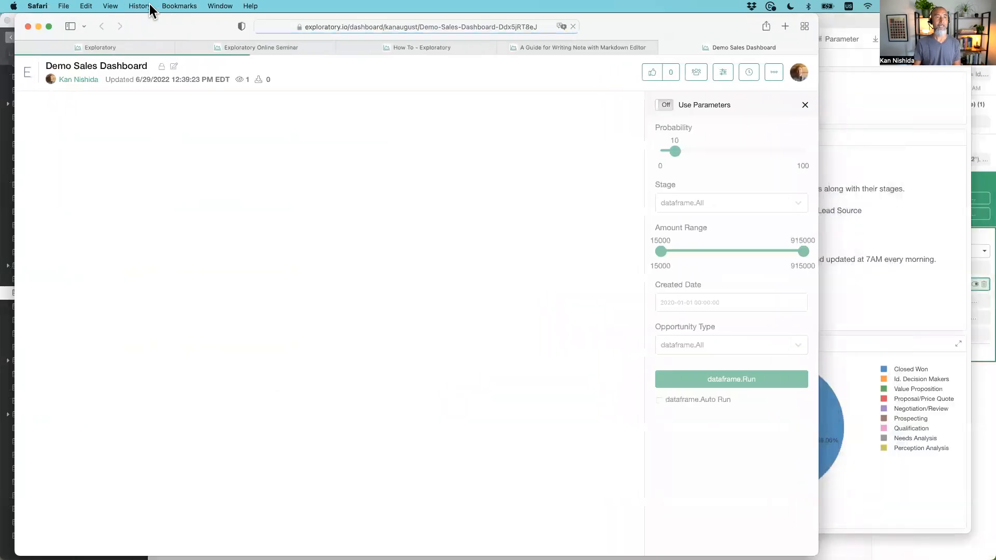
left_click_drag(819, 362, 983, 374)
left_click_drag(236, 26, 227, 26)
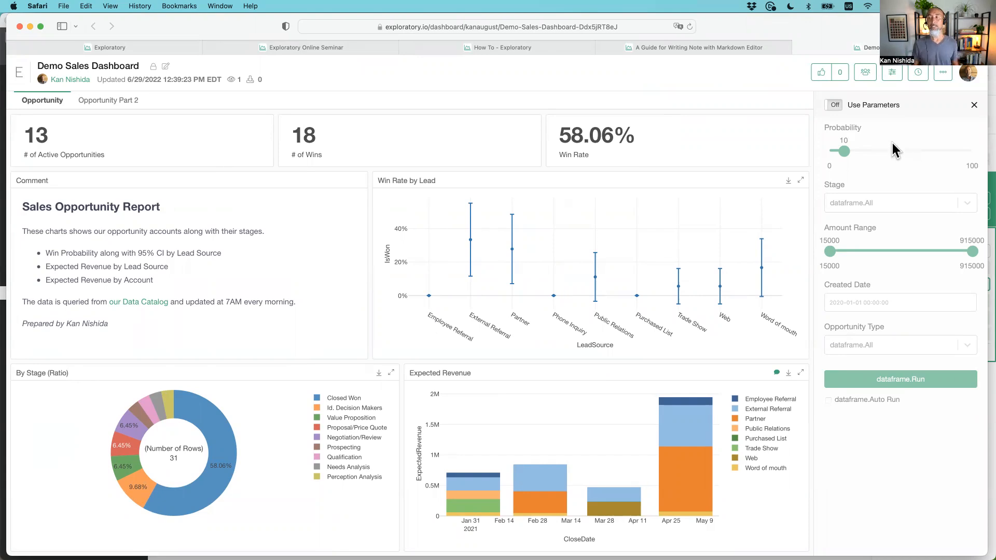
Step: Enable Use Parameters, set Probability to 30 and Opportunity Type to New Customer and Existing Customer - Upgrade, and run the dashboard
left_click(839, 105)
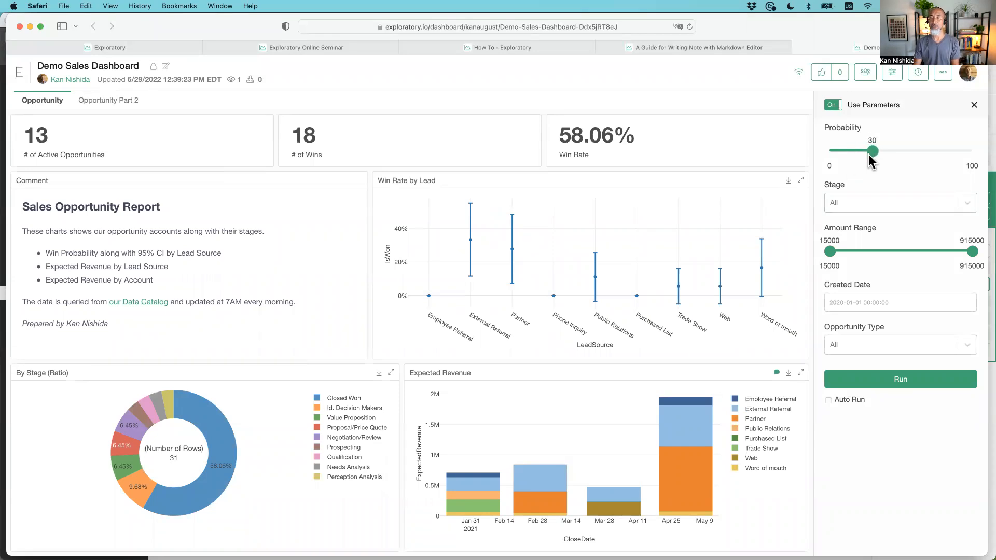
left_click(867, 344)
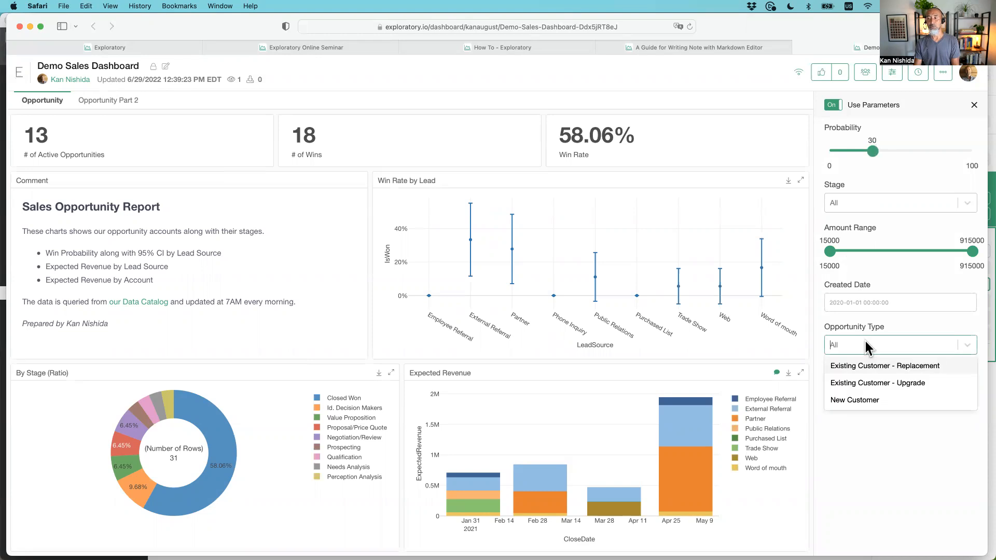
left_click(868, 402)
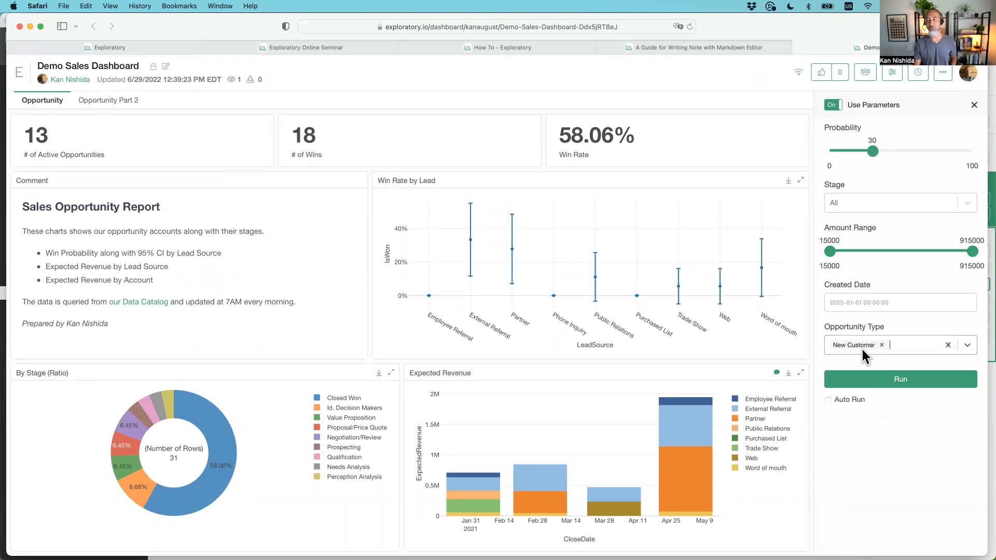
left_click(896, 346)
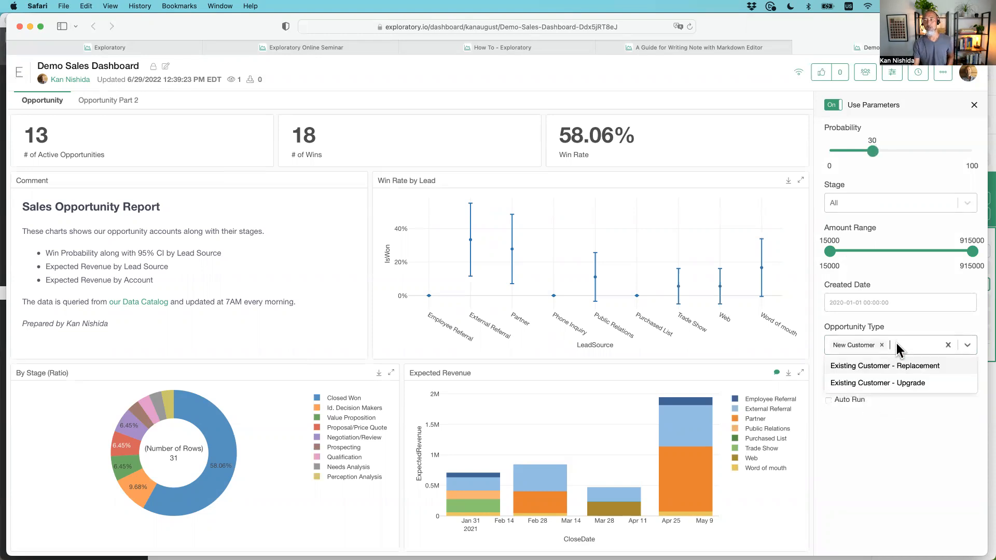
left_click(899, 384)
left_click(876, 390)
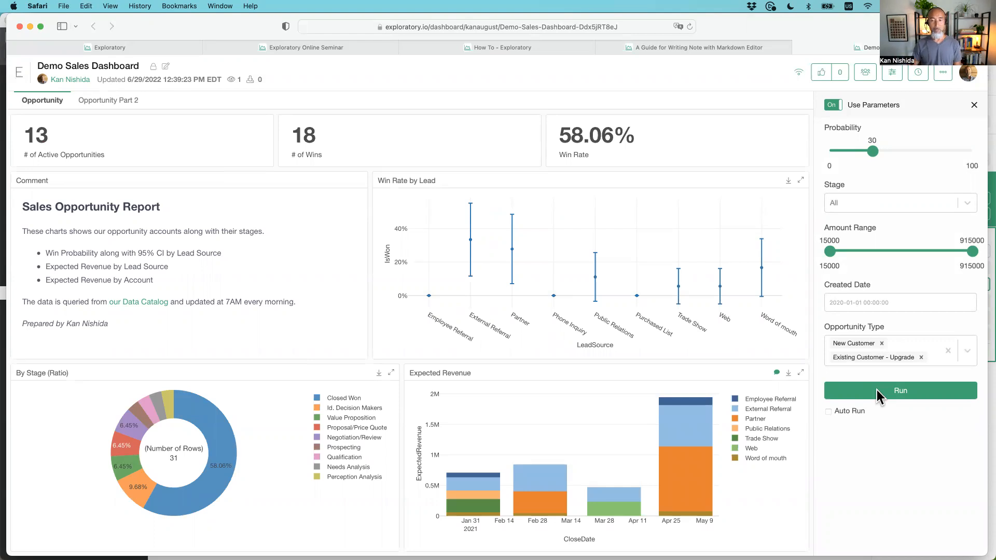
Step: Return to Exploratory, close the publish settings, and examine the Filter step's Probability condition and the By Stage chart's StageName filter
key("super+Tab")
left_click(324, 281)
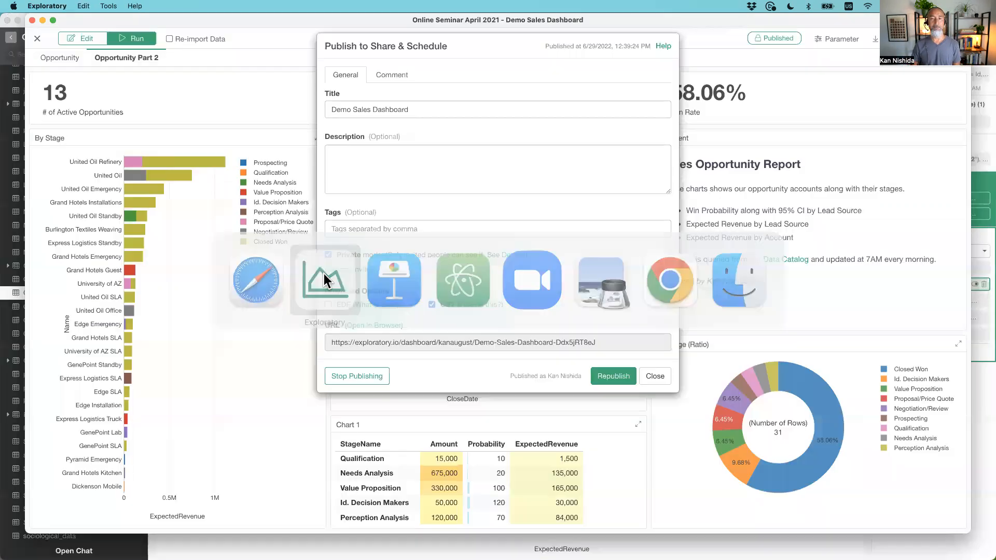
left_click(659, 378)
key("super+grave")
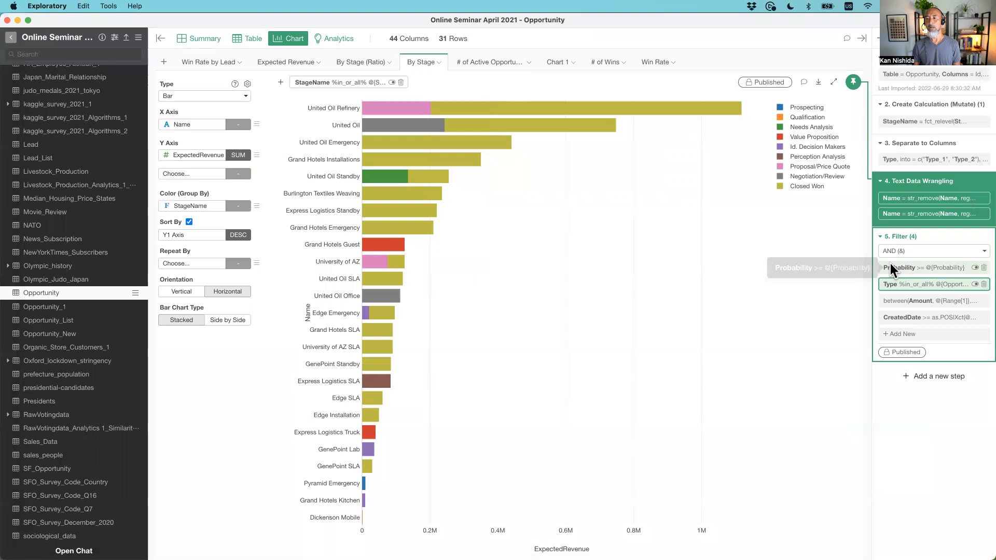
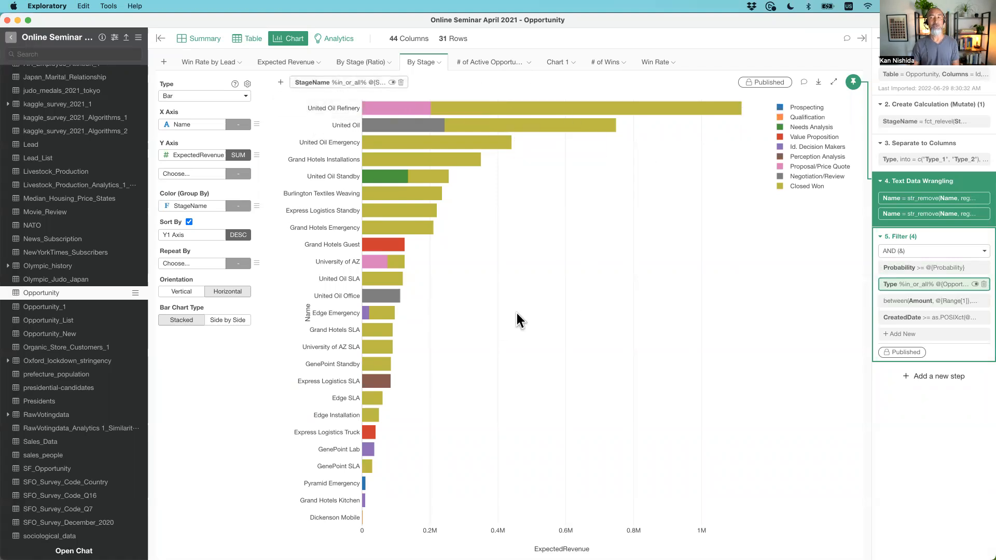
mouse_move(918, 244)
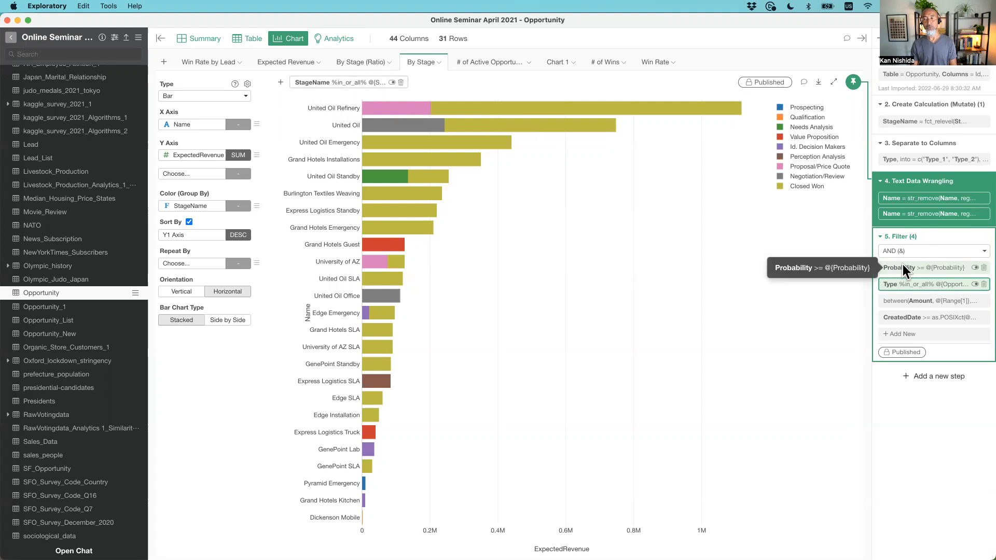
mouse_move(900, 181)
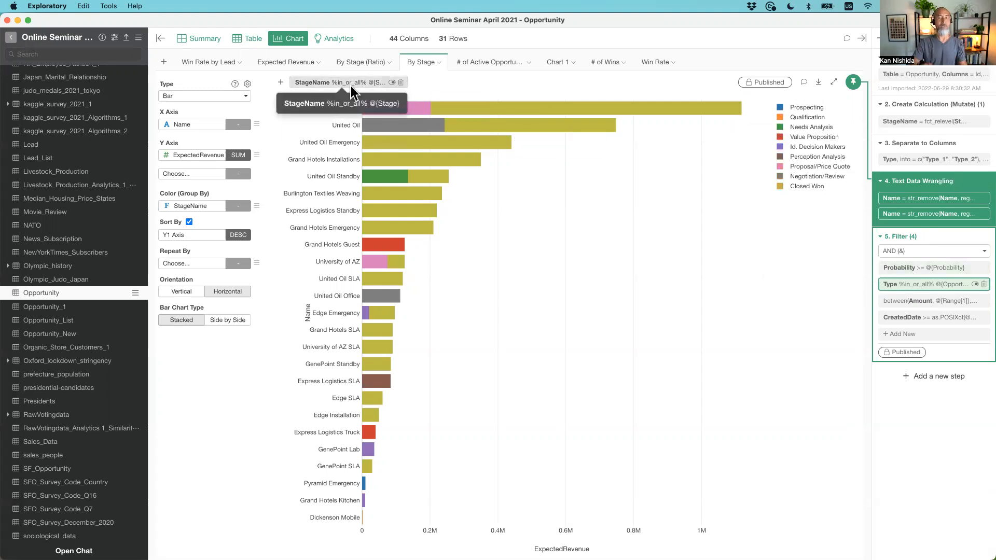
Step: Switch back to the published dashboard in Safari and update its Parameter Setting to show the parameter pane on top of the page
key("super+grave")
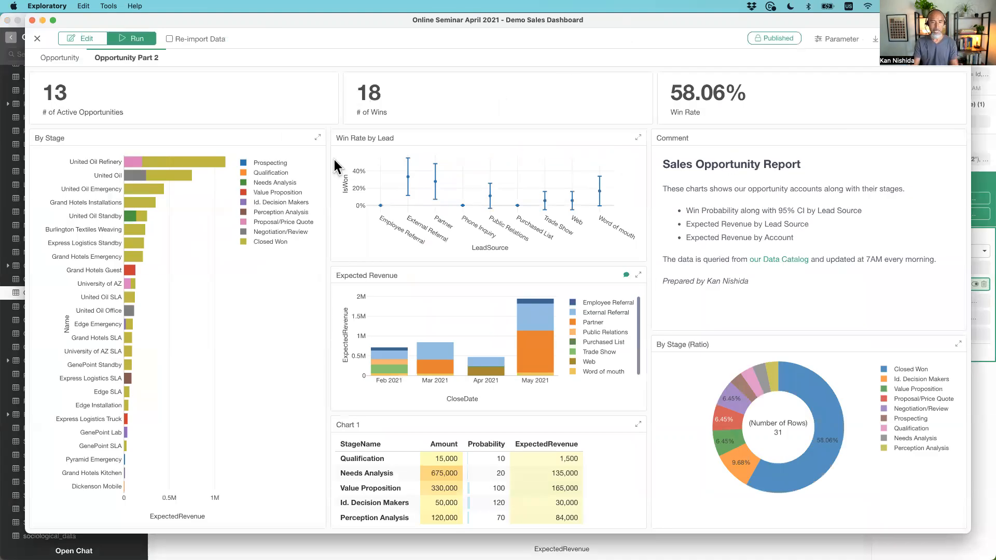
key("super+Tab")
key("Tab")
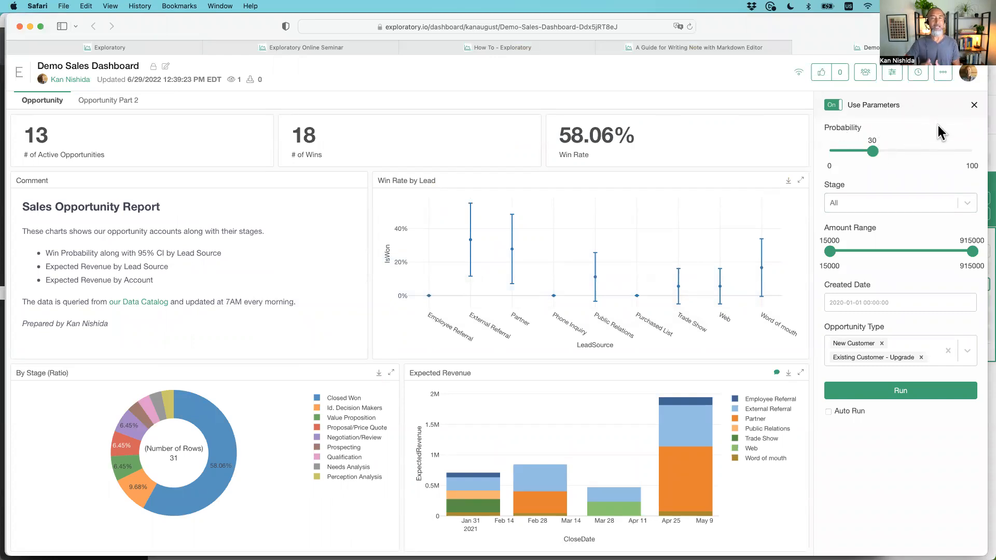
left_click(942, 73)
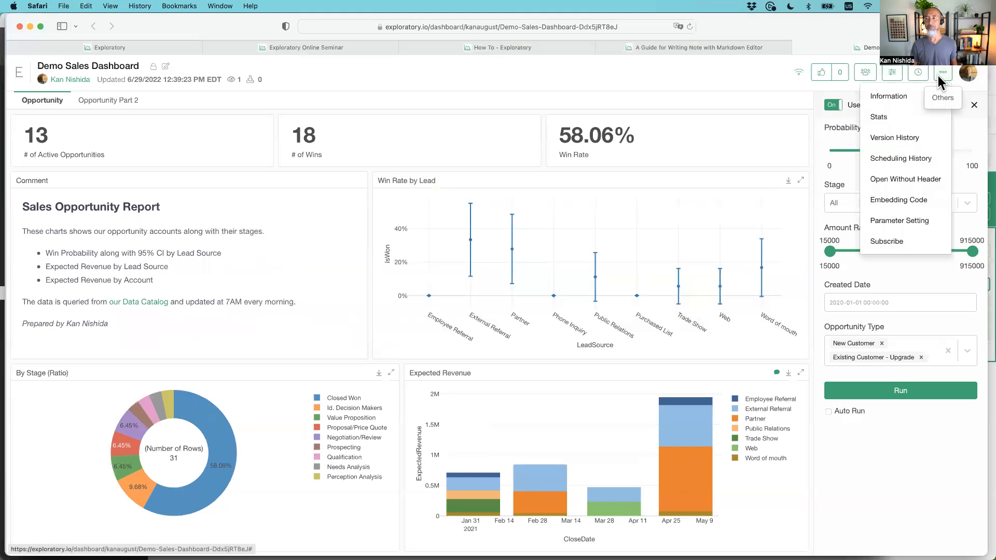
left_click(907, 222)
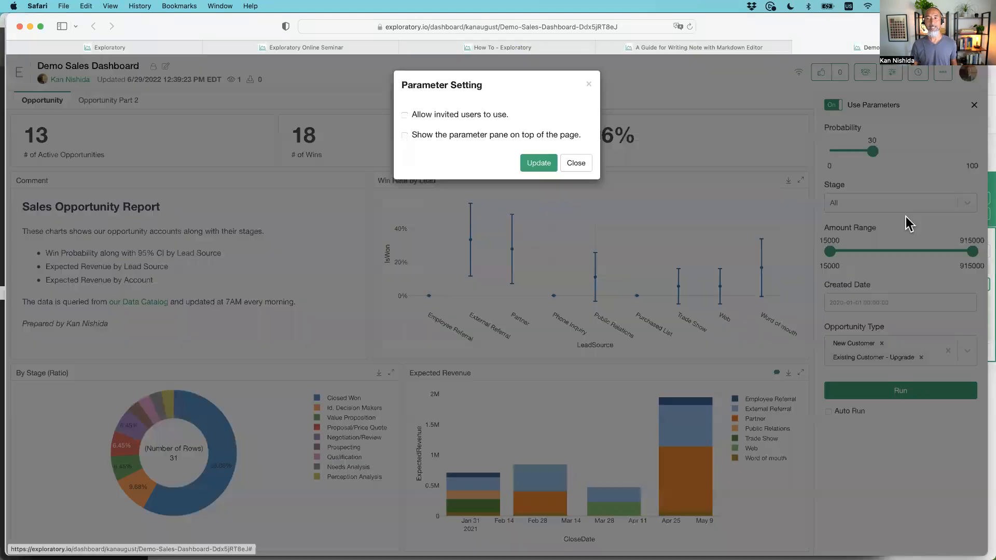
left_click(404, 135)
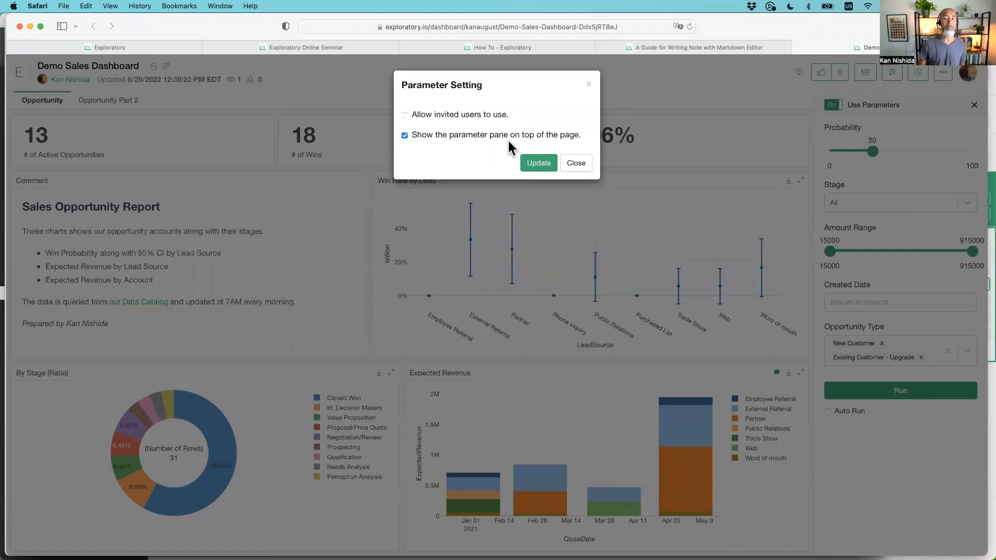
left_click(528, 163)
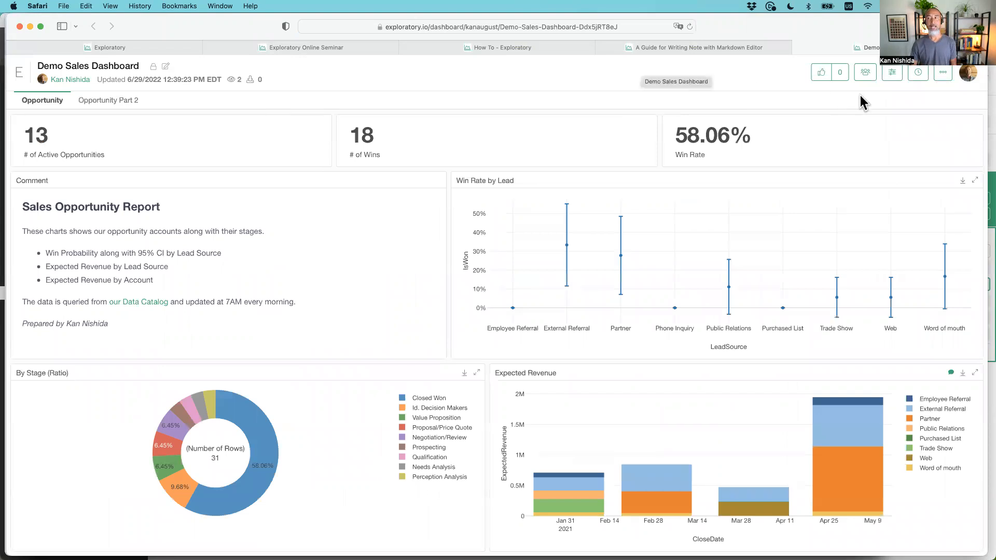
Step: Show and hide the parameter pane over the published dashboard, and view the Opportunity Part 2 page
left_click(894, 70)
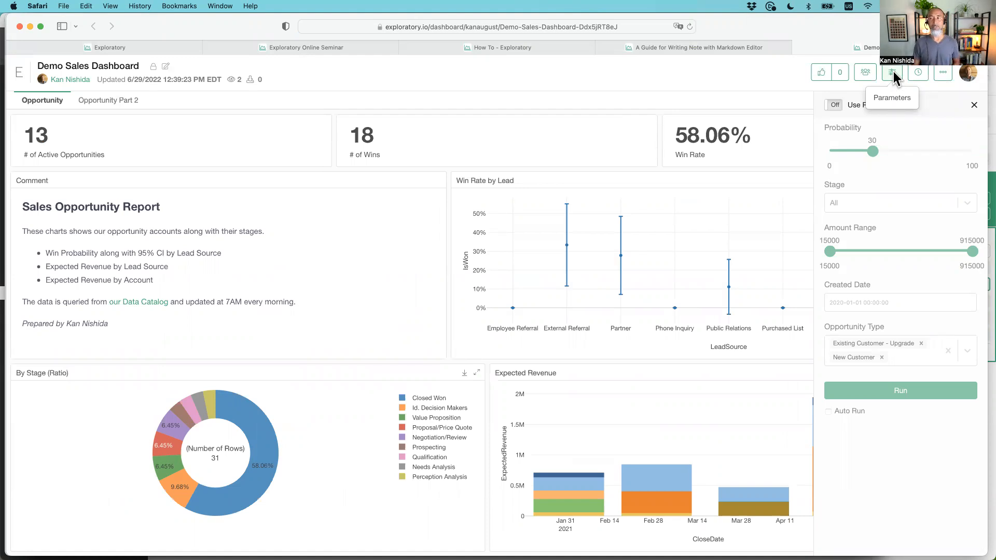
left_click(893, 71)
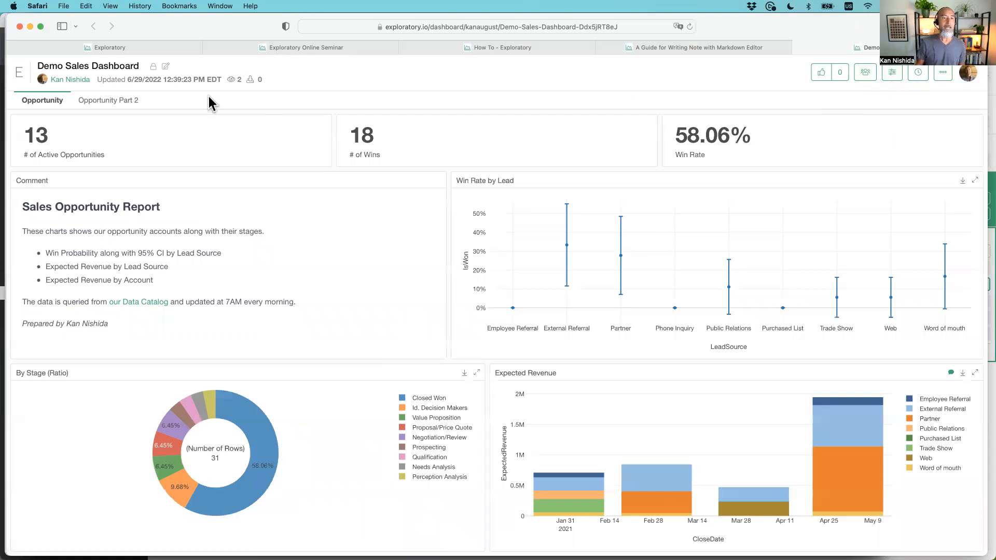
left_click(121, 101)
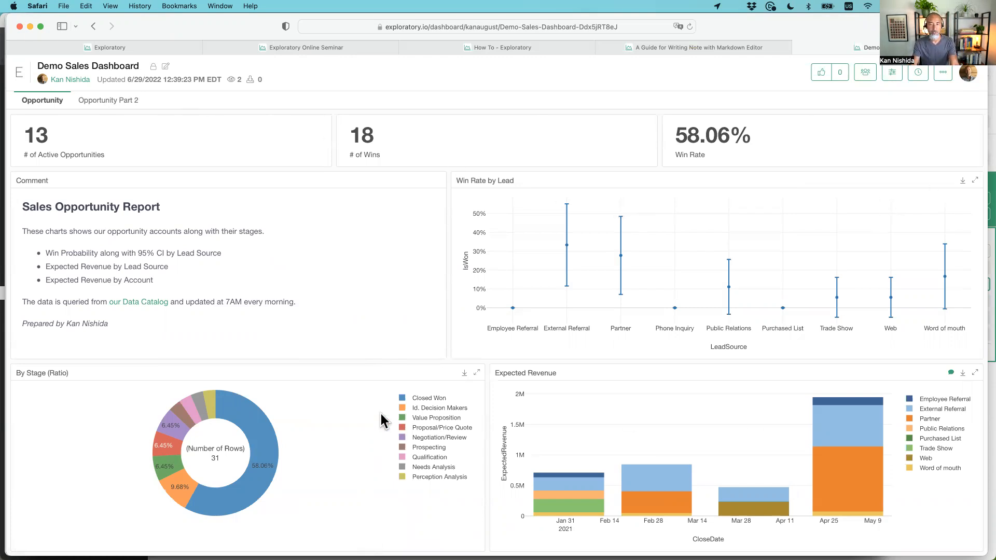
Step: View the Win Rate by Lead chart enlarged, restore it, and examine its export options for chart image and chart data
left_click(975, 182)
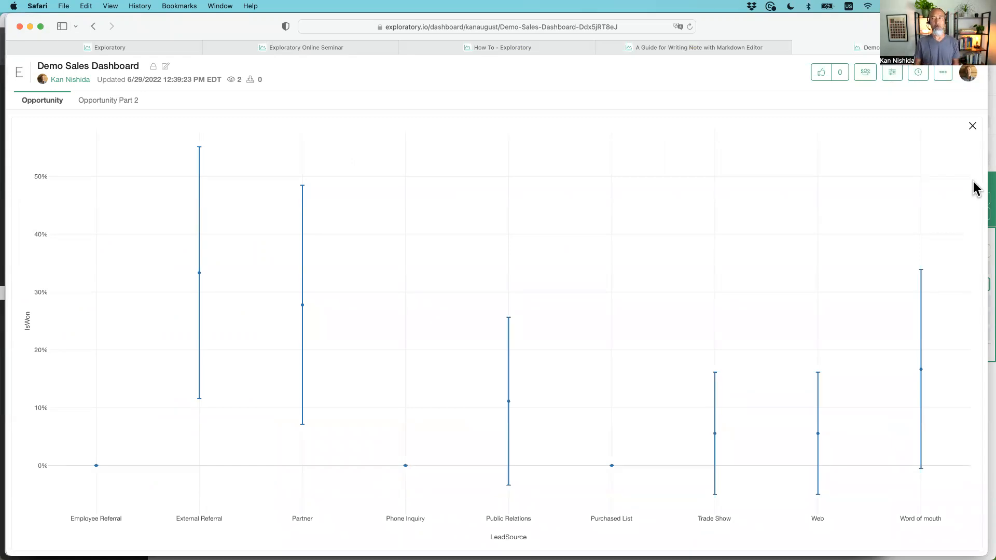
left_click(973, 127)
left_click(963, 181)
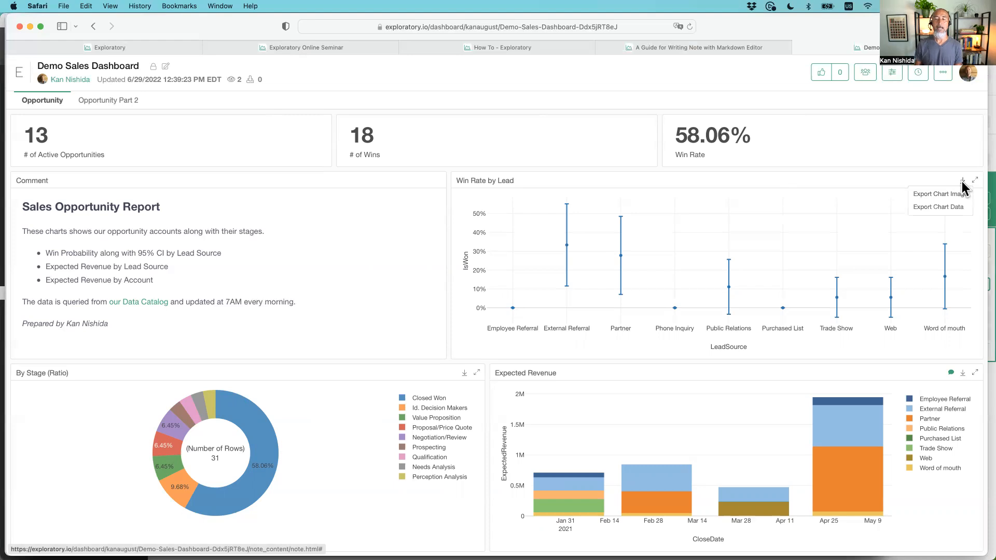
key("super+Tab")
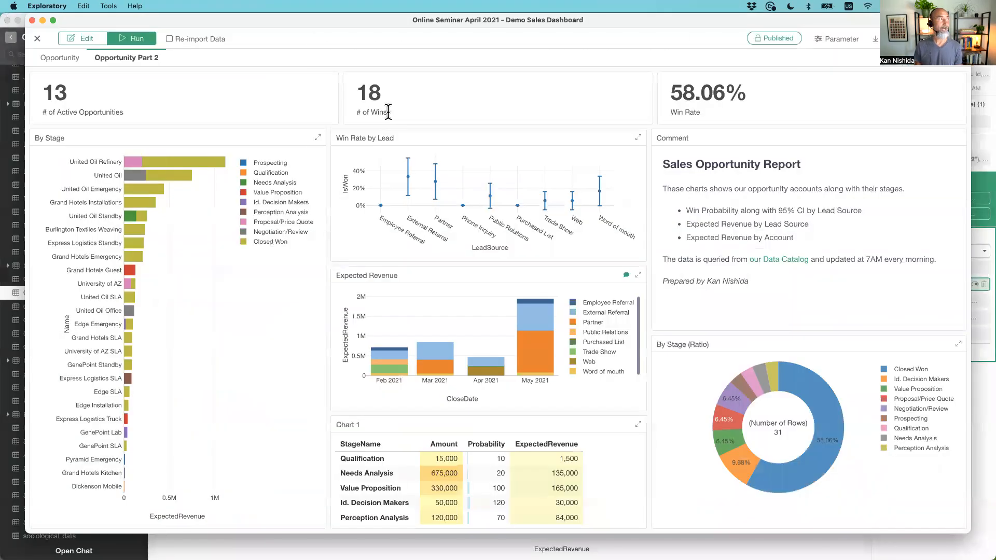
left_click(346, 75)
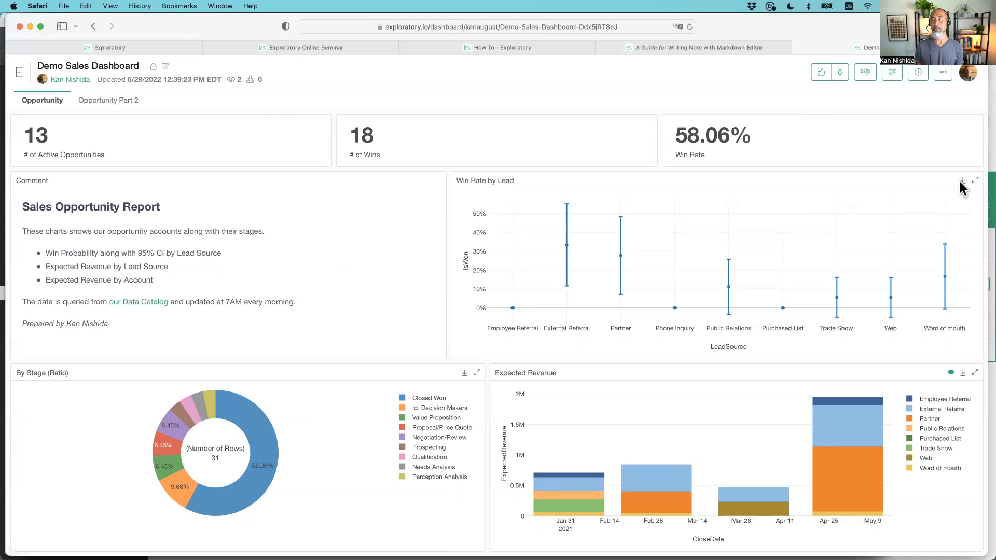
left_click(961, 180)
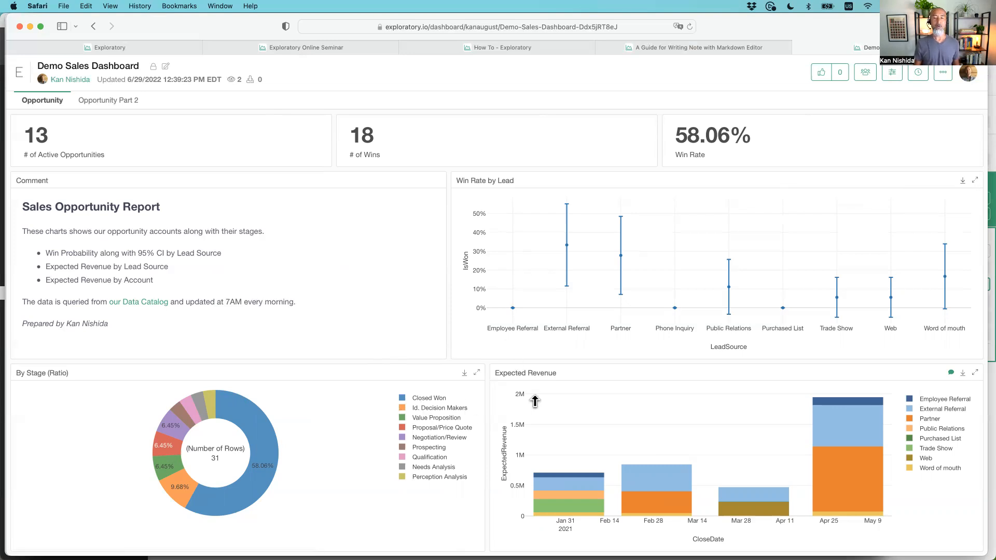
Step: Examine the Win Rate by Lead chart's export options and the schedule frequency on the Opportunity Part 2 page
mouse_move(963, 181)
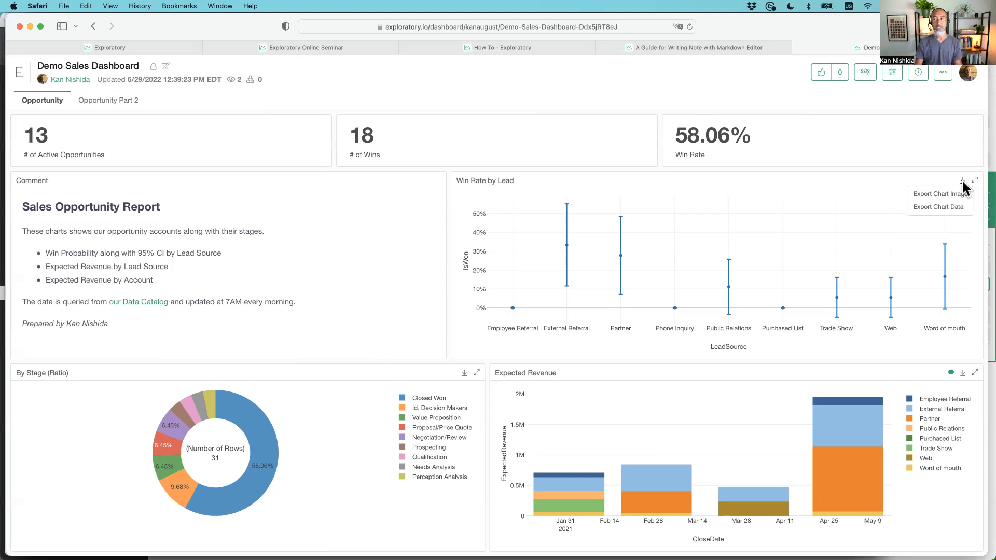
left_click(108, 100)
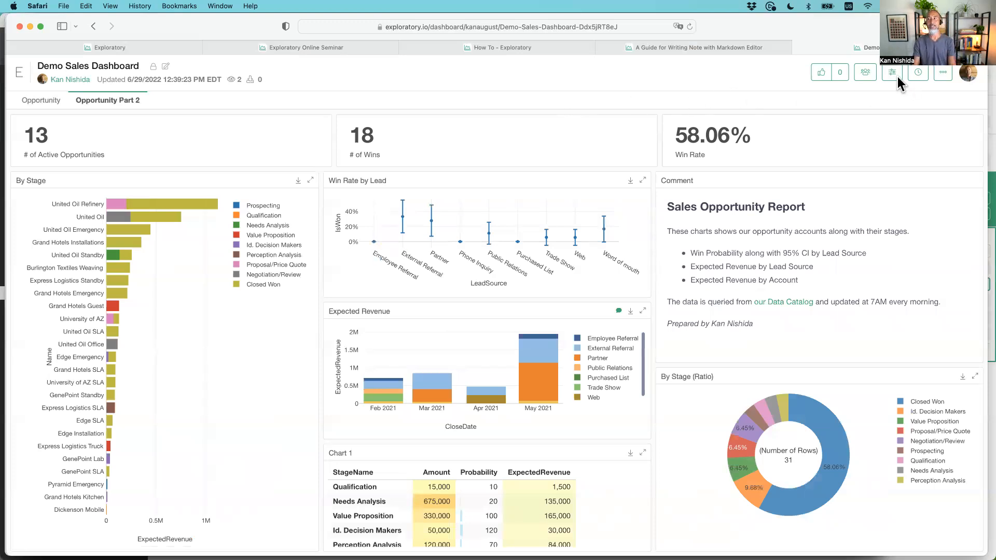
mouse_move(915, 74)
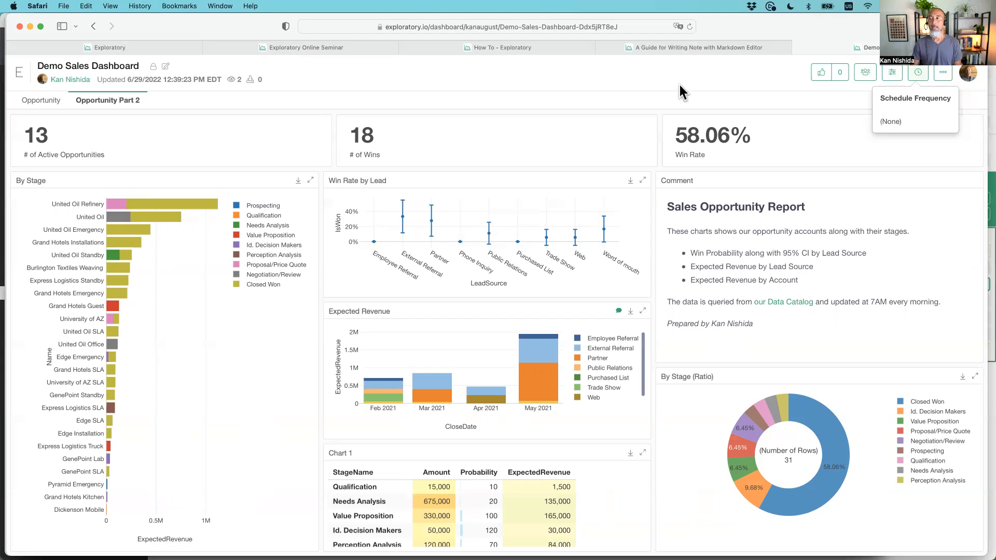
Step: Go back to the published dashboard's Opportunity page and read the comment attached to the Expected Revenue chart
key("super+Tab")
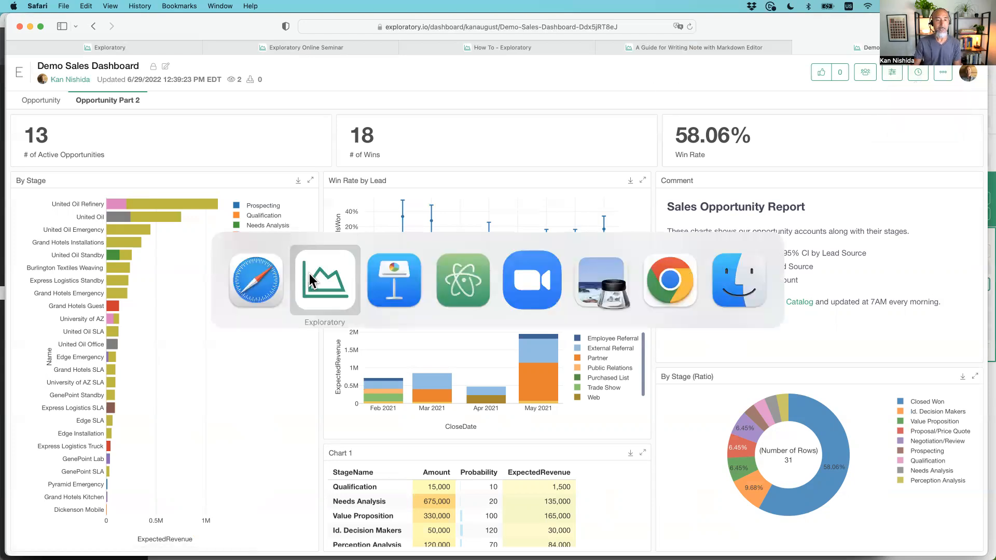
key("super+Tab")
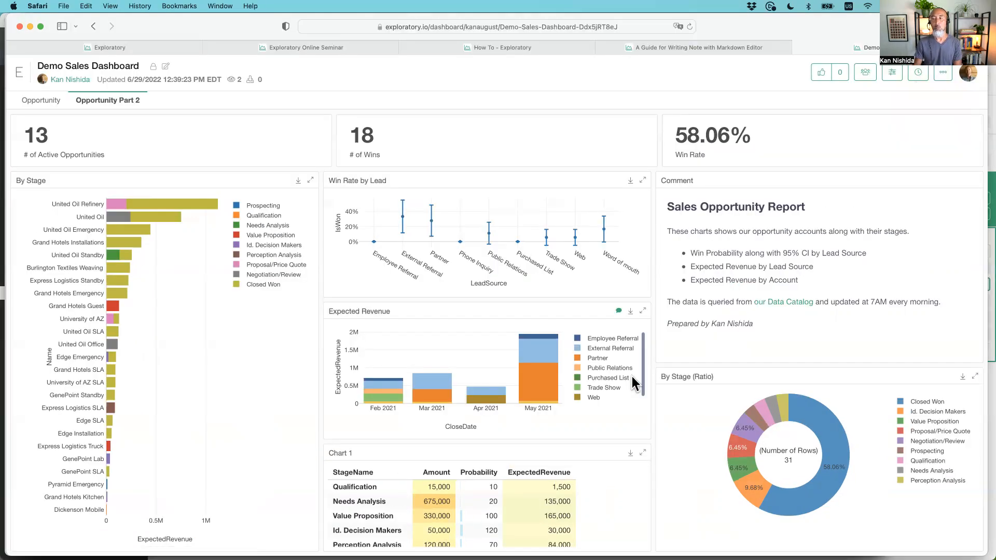
left_click(35, 101)
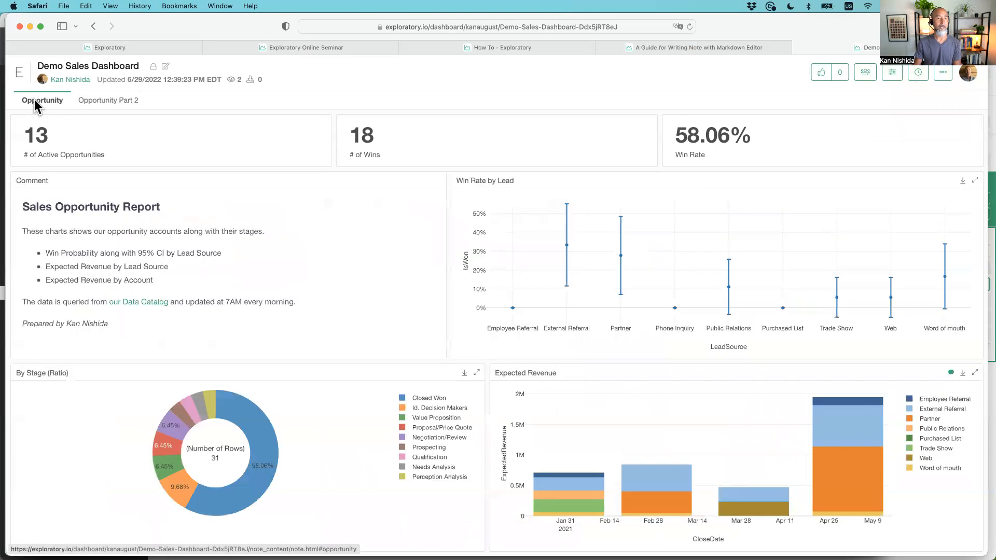
mouse_move(952, 374)
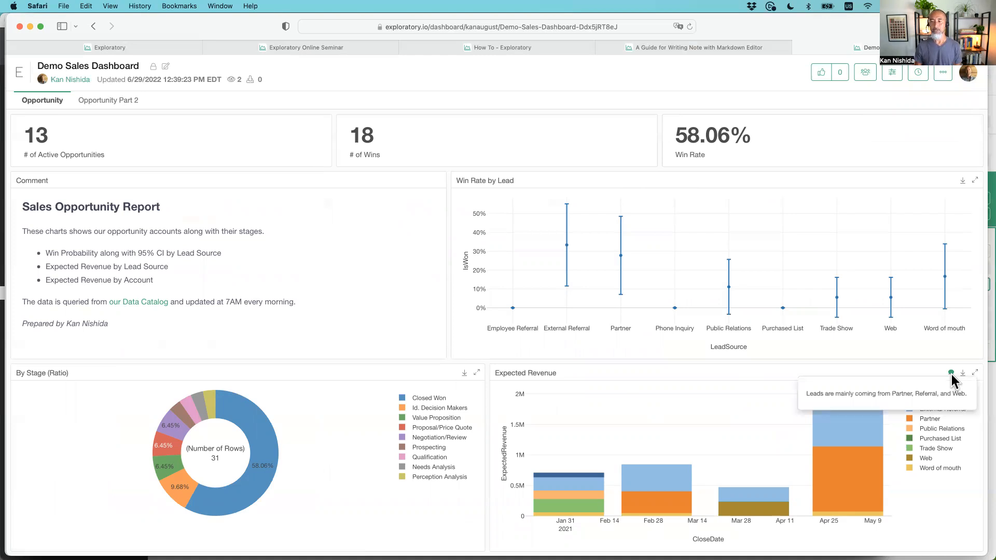
Step: Switch to Exploratory, dismiss the publish settings, and close the Demo Sales Dashboard to return to the Opportunity data frame
key("super+Tab")
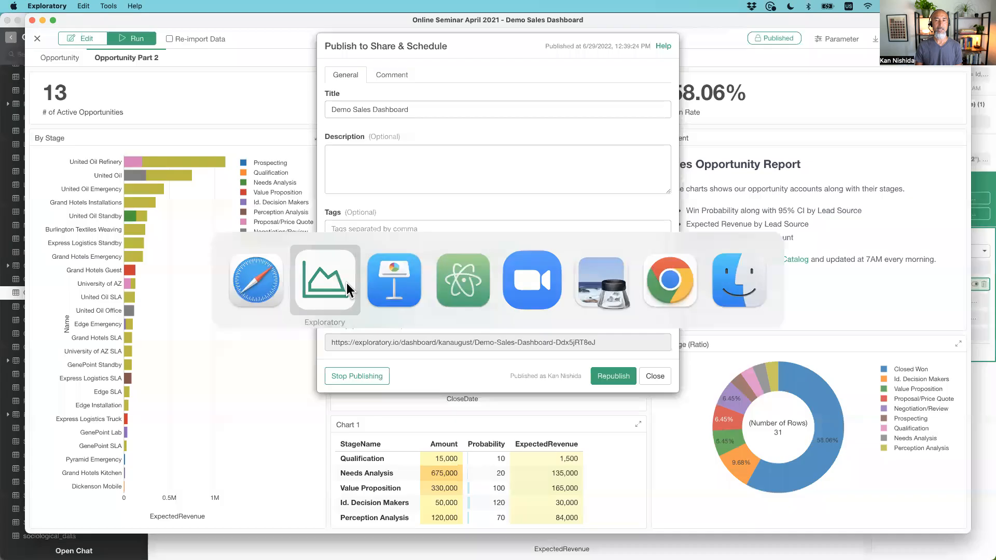
left_click(662, 370)
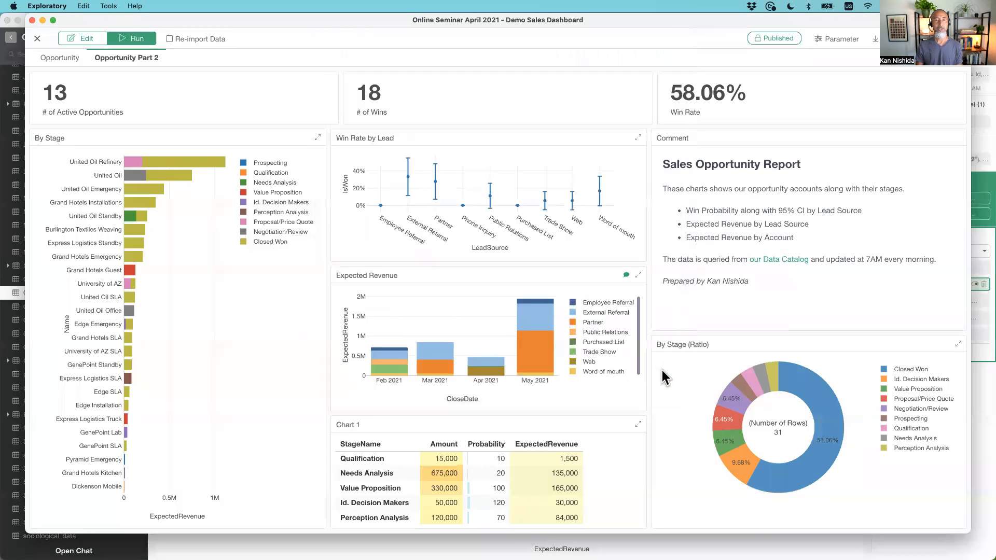
key("super+w")
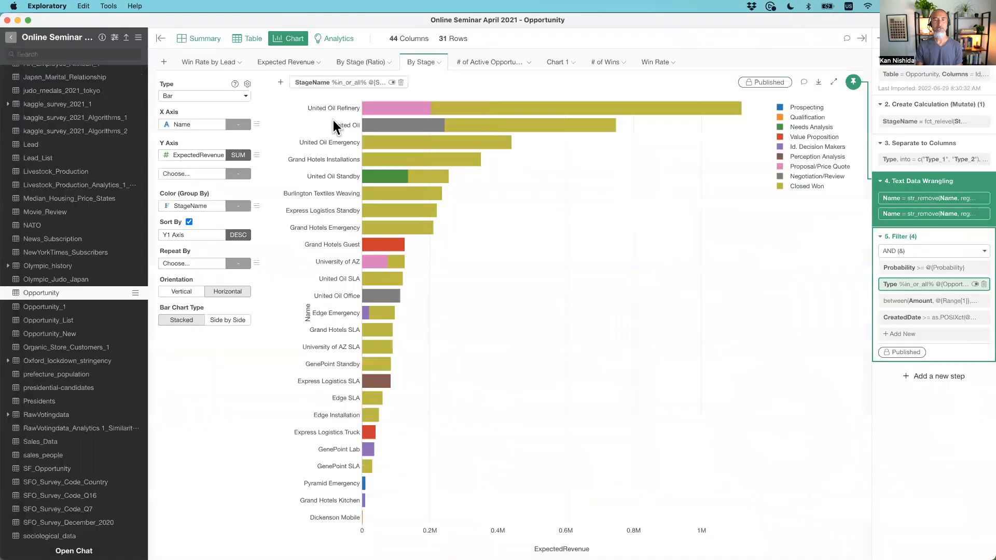
Step: Examine the Expected Revenue chart's name and comment settings, and close them without making changes
left_click(289, 64)
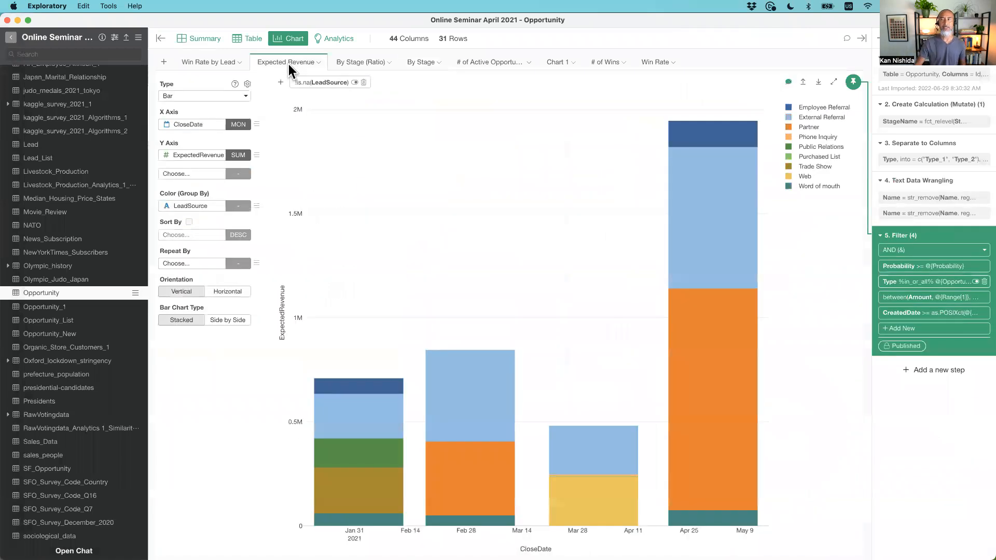
left_click(788, 82)
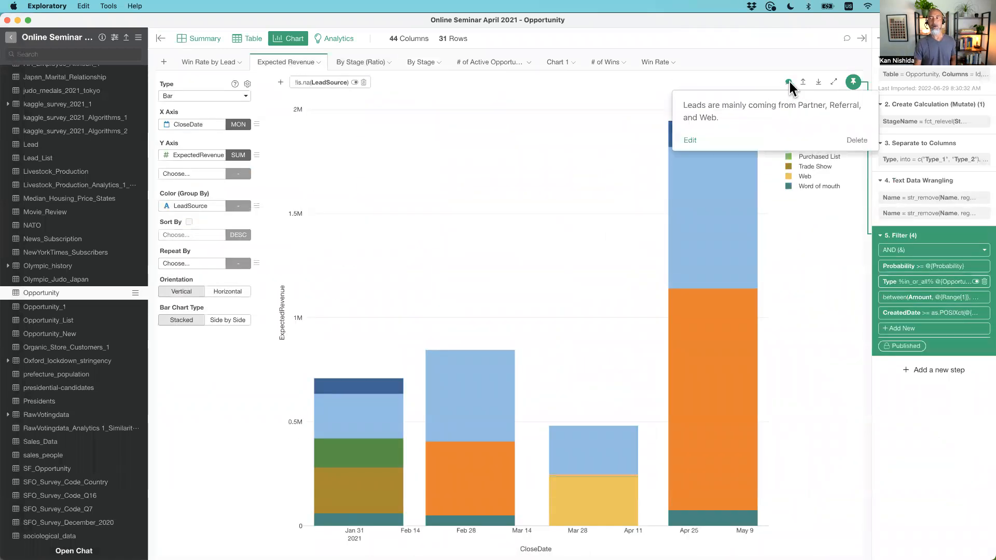
left_click(789, 82)
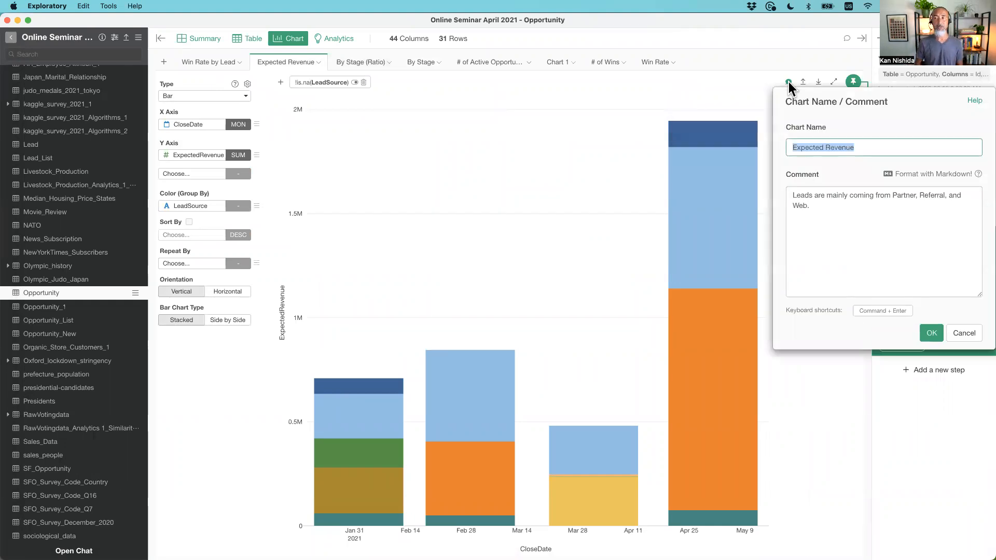
left_click(954, 332)
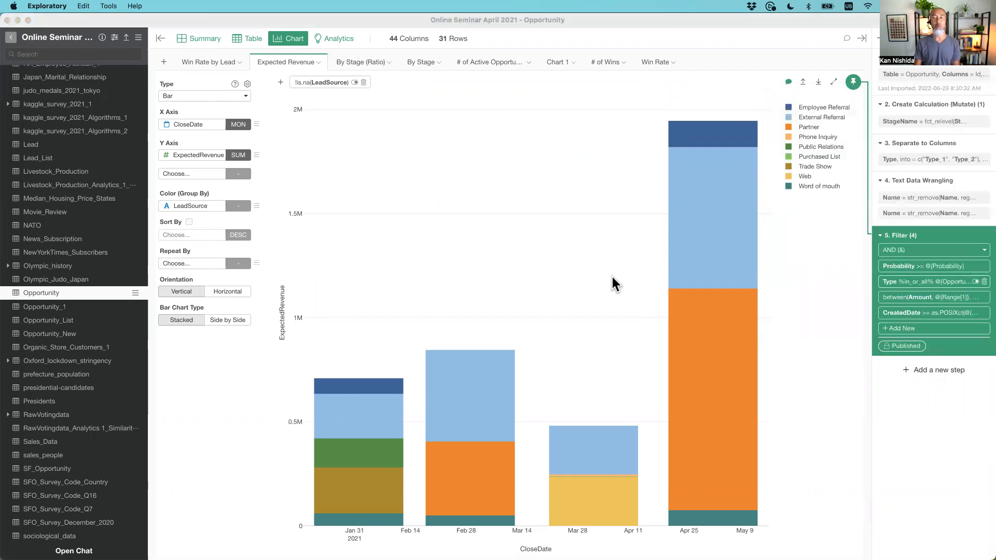
Step: Switch to the how-to-create-a-dashboard-en presentation in Keynote and start the slideshow from the Summary slide
key("super+Tab")
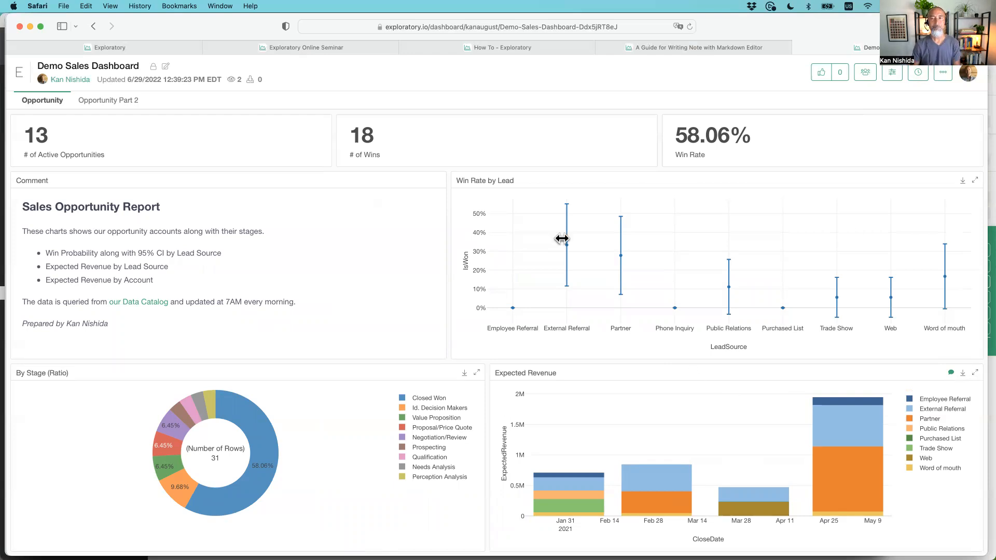
key("super+Tab")
key("super+Tab")
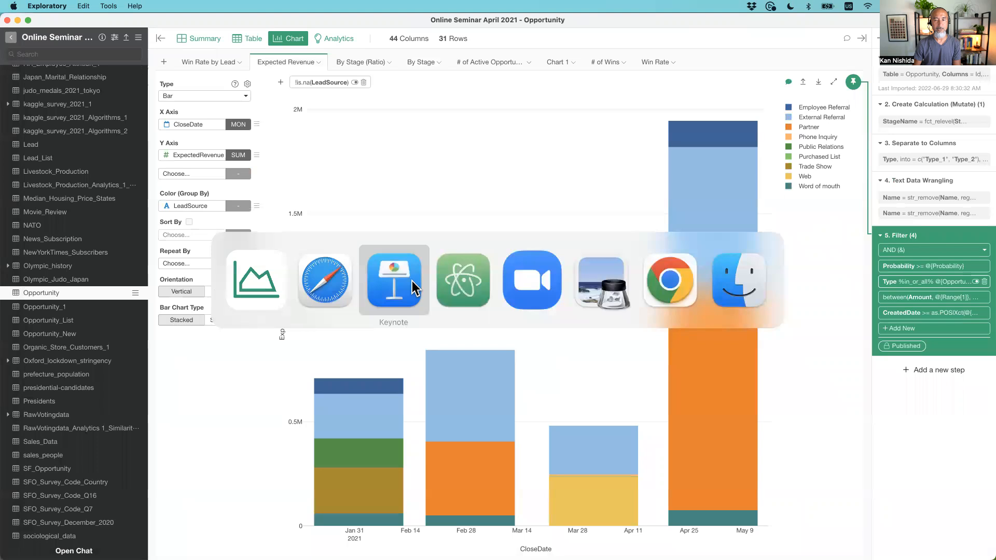
left_click(399, 288)
scroll(47, 394, "down", 1)
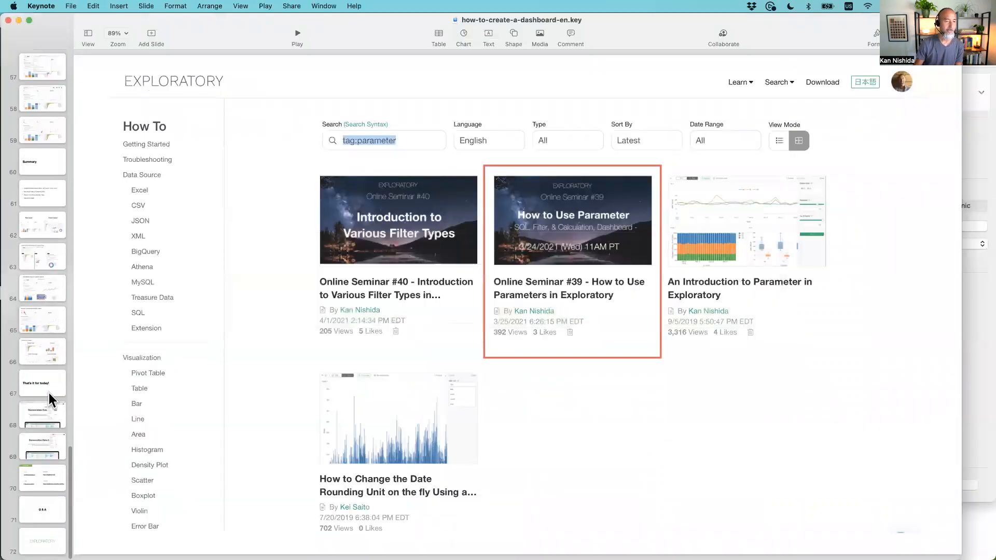
left_click(39, 298)
left_click(32, 165)
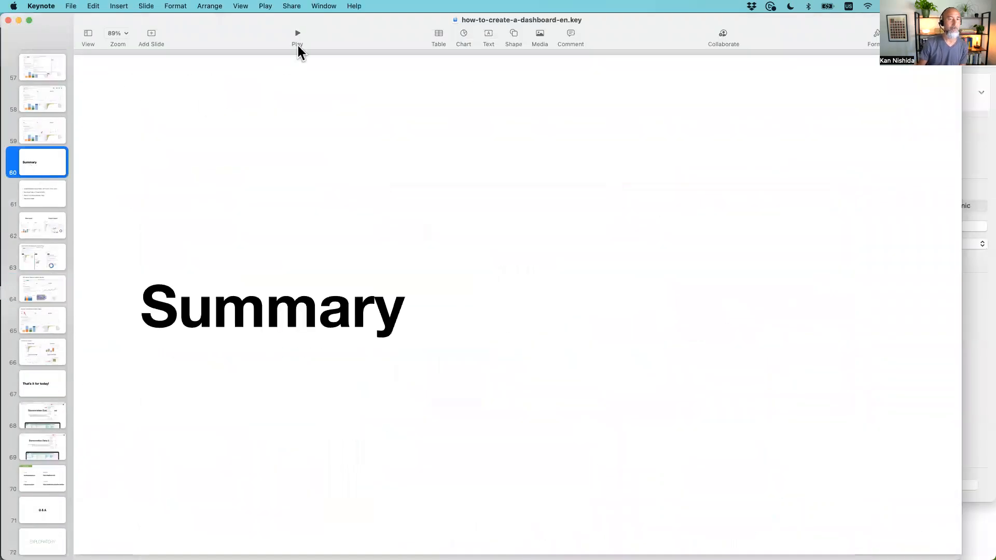
left_click(298, 36)
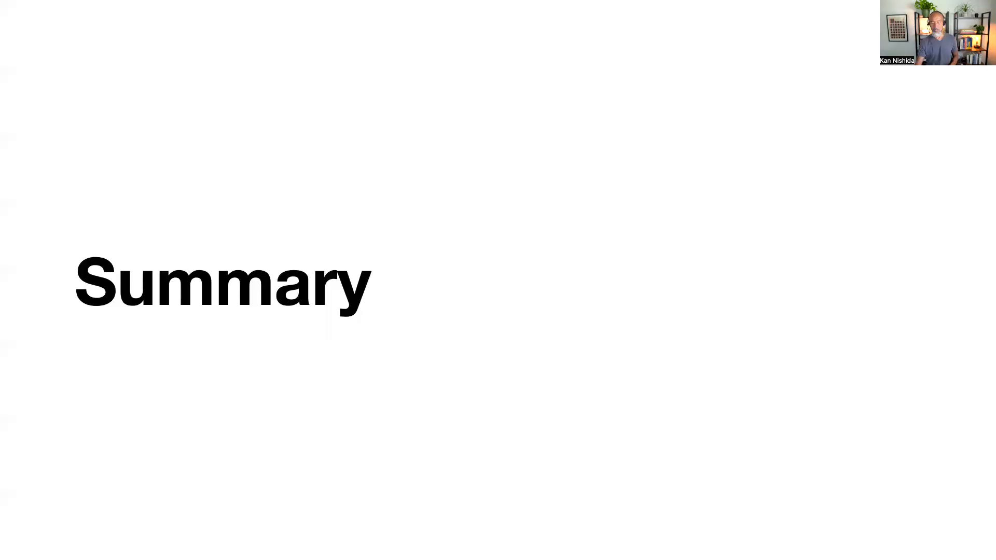
Step: Advance the slideshow through the layout and page-organization slides to the Features for Viewers slide
key("Right")
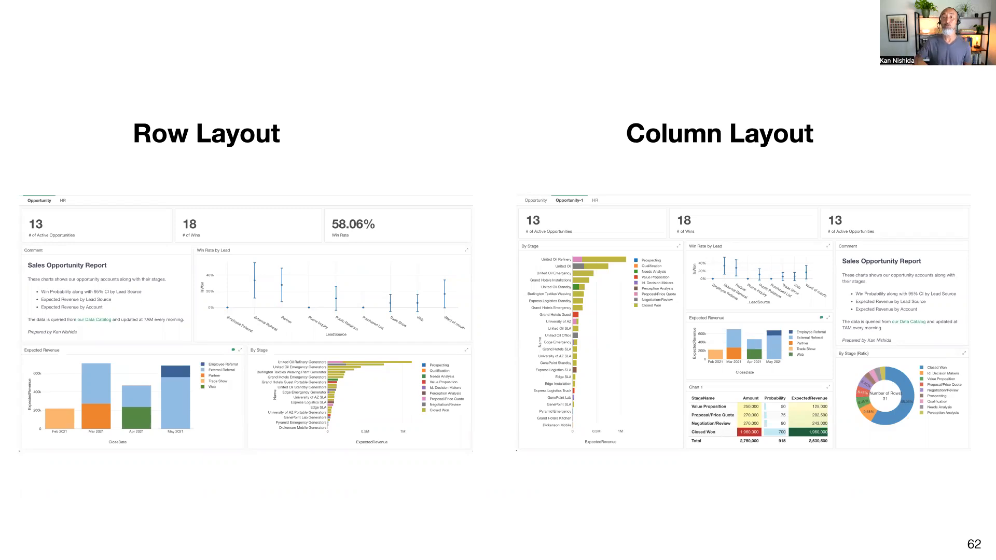
key("Right")
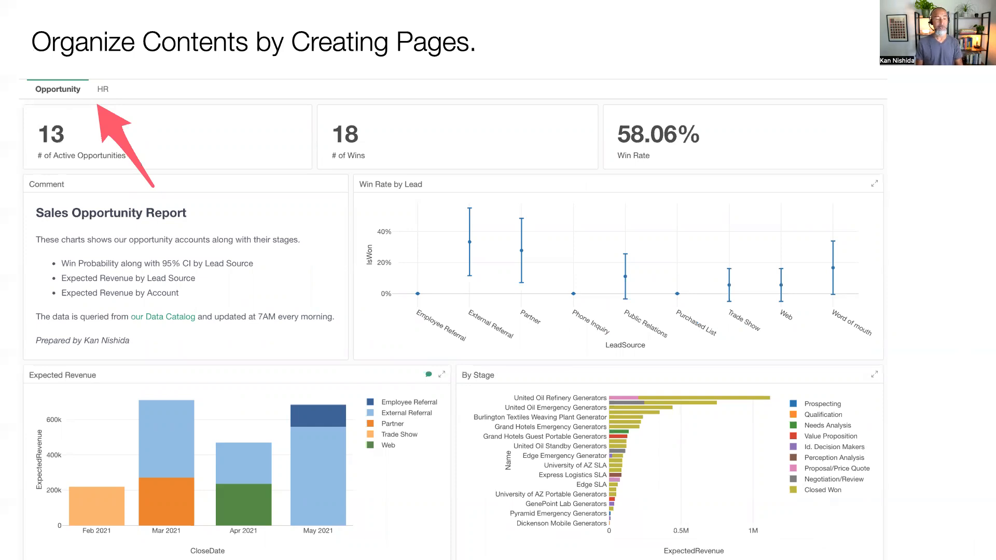
key("Right")
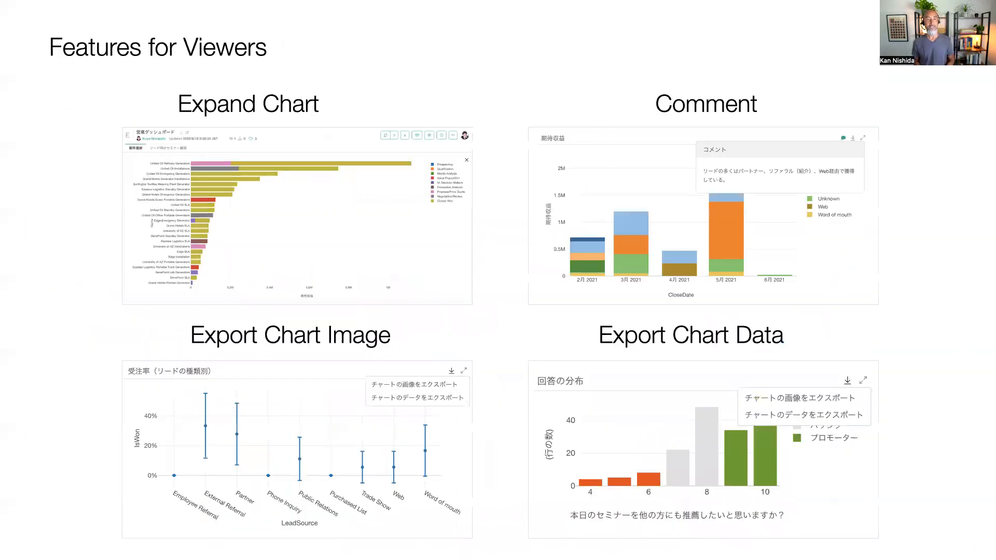